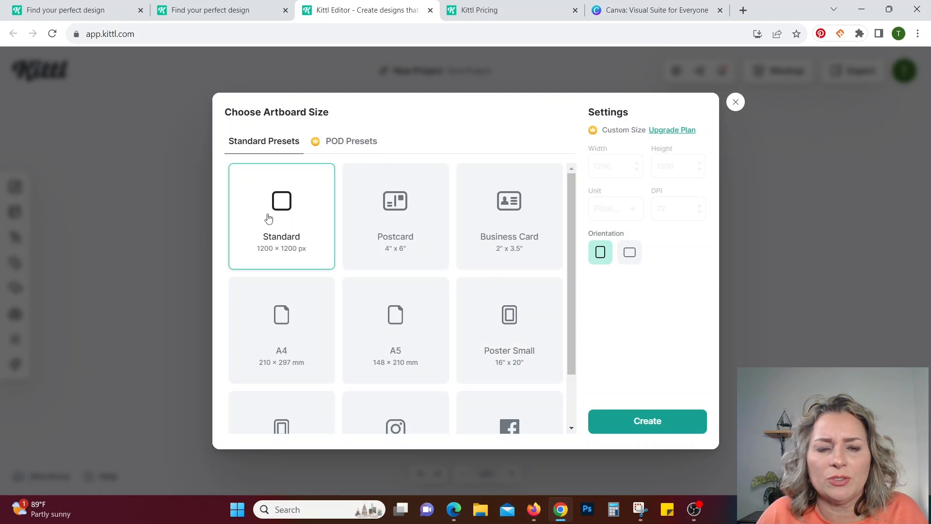
Create a Standard 1200 × 1200 px artboard and show the T-Shirts category of the template library.
left_click(630, 419)
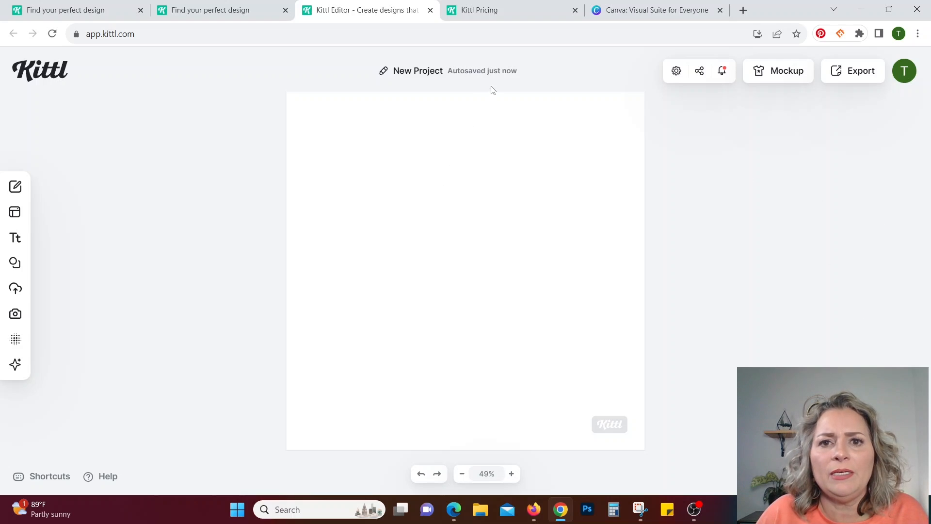
mouse_move(13, 191)
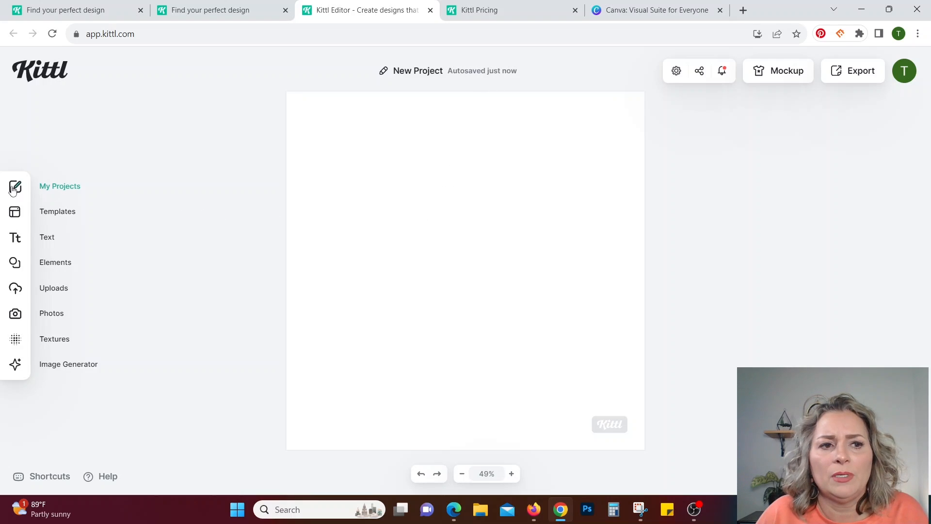
left_click(43, 213)
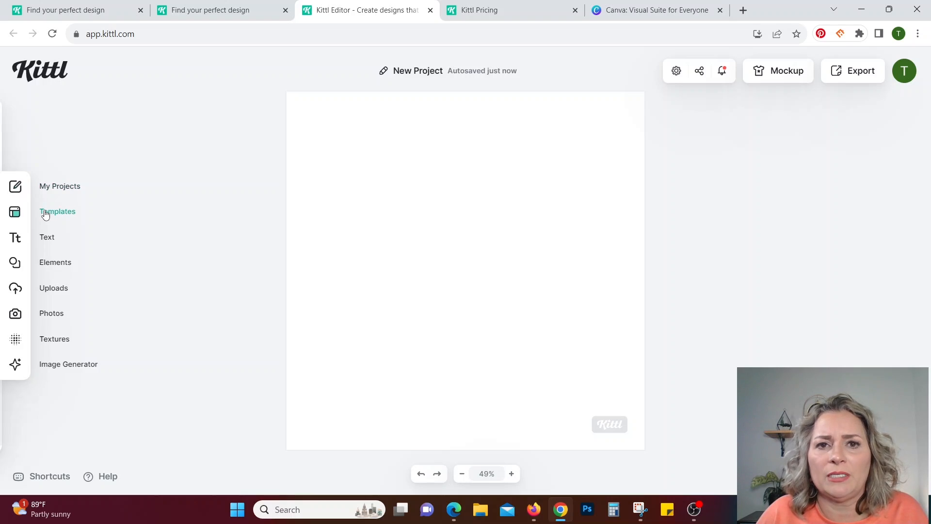
left_click(200, 140)
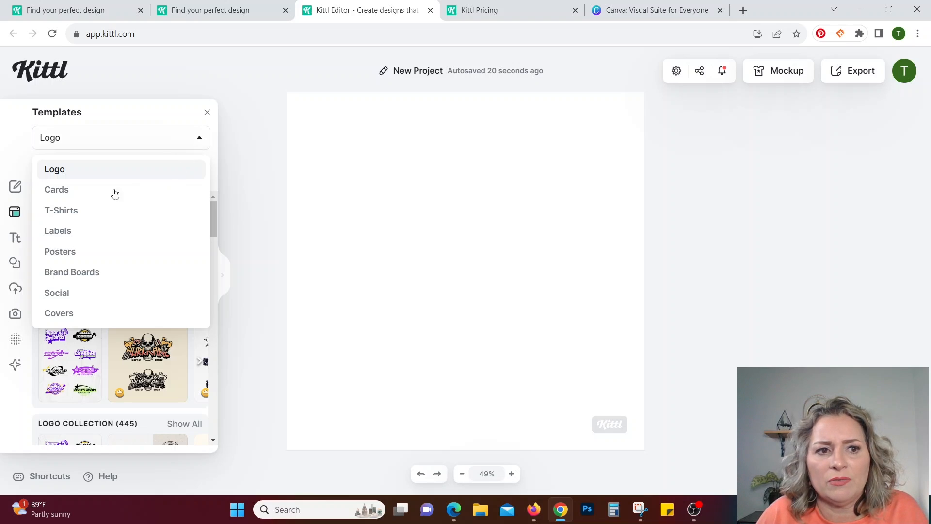
left_click(90, 212)
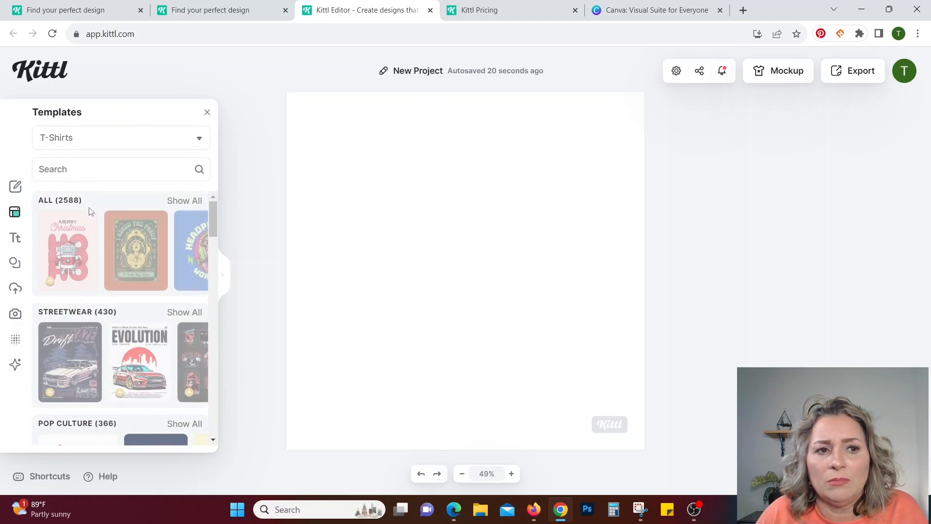
Search the T-shirt templates for "typographic lettering animal" and load the wavy three-line MAMA design with striped star borders.
left_click(107, 169)
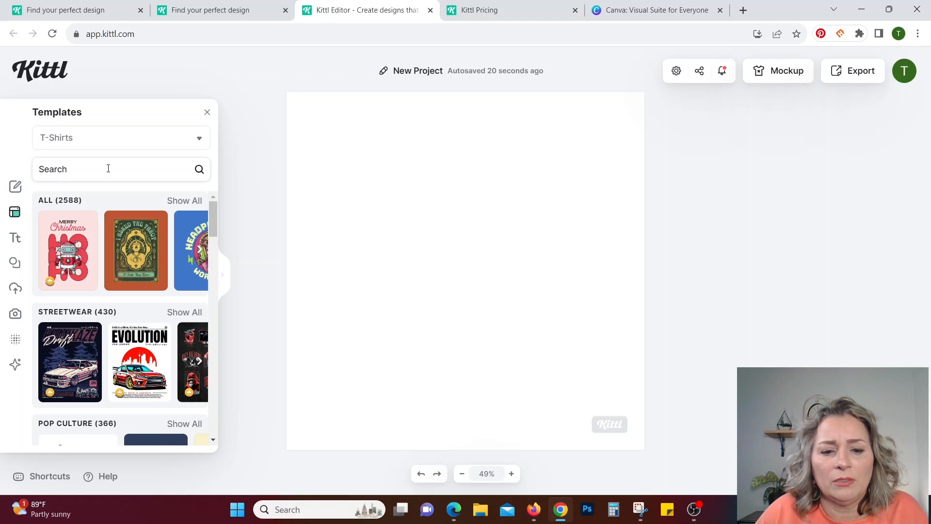
type("typ")
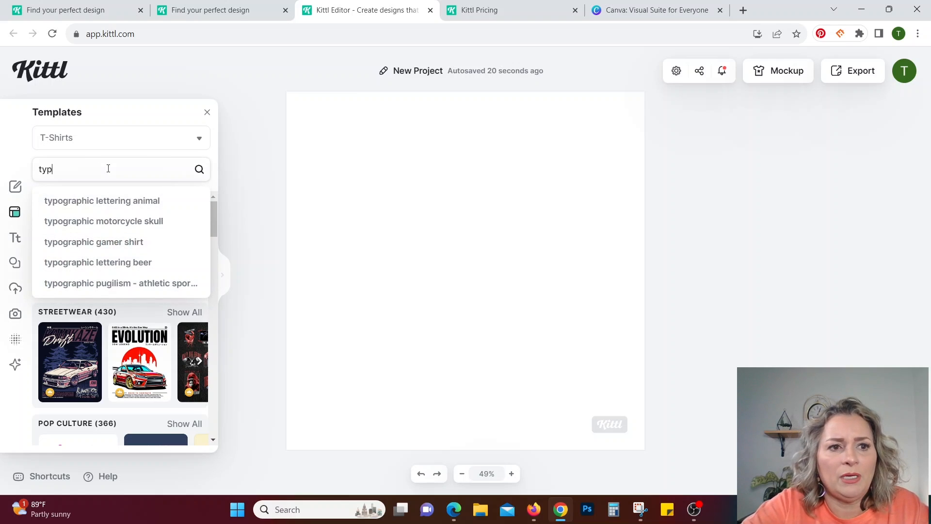
left_click(110, 201)
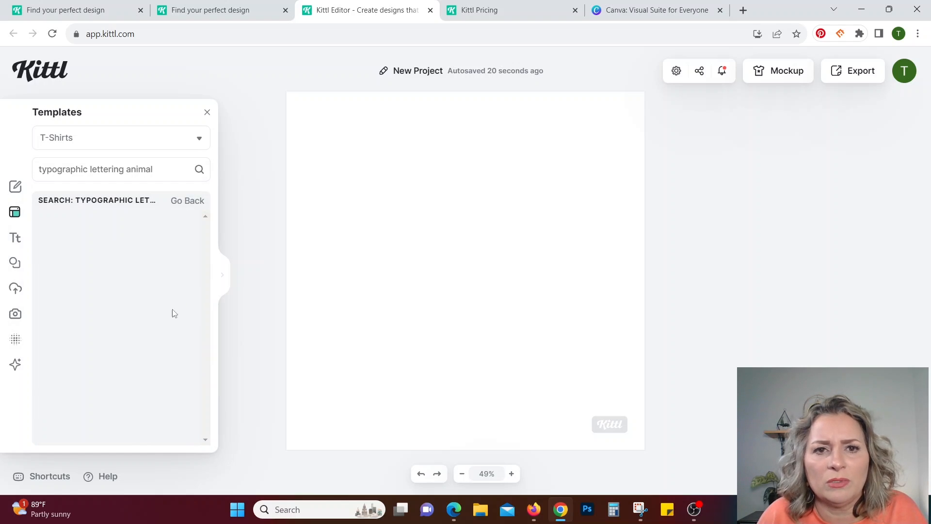
scroll(155, 343, "down", 3)
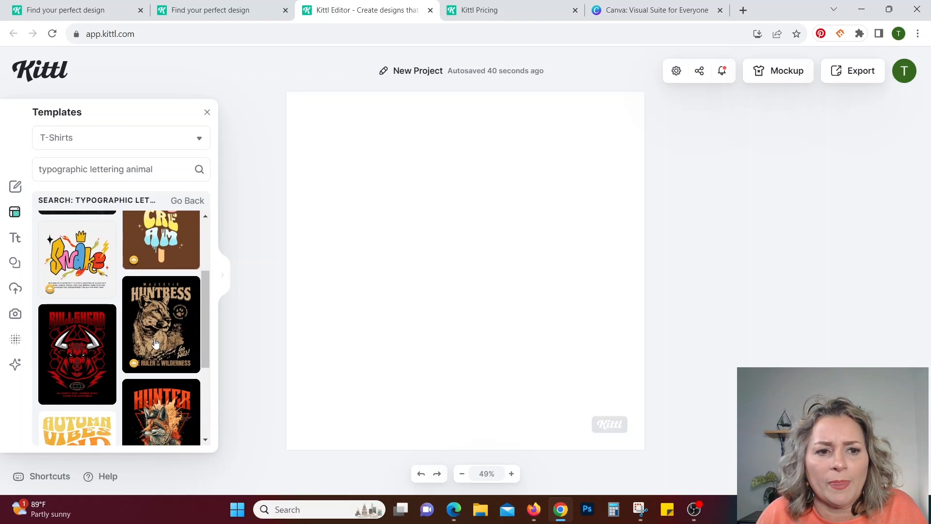
scroll(155, 344, "down", 3)
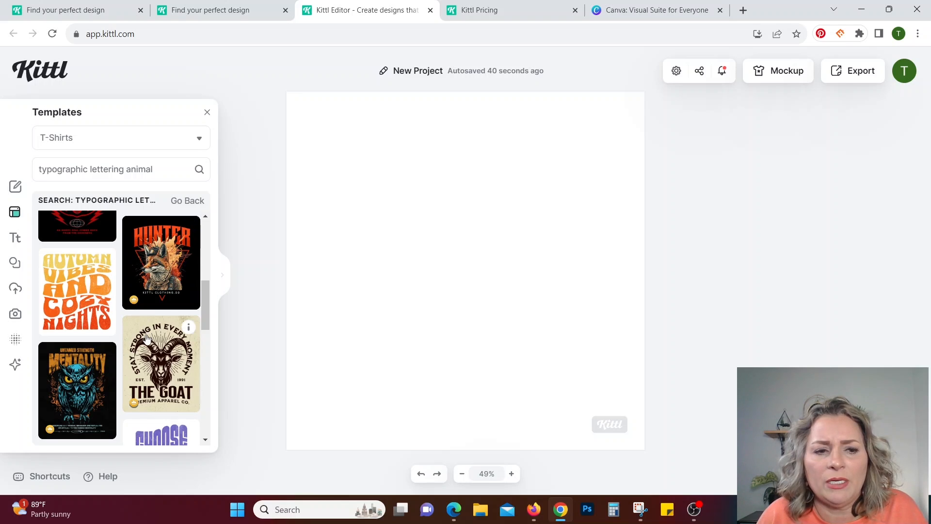
scroll(147, 339, "down", 6)
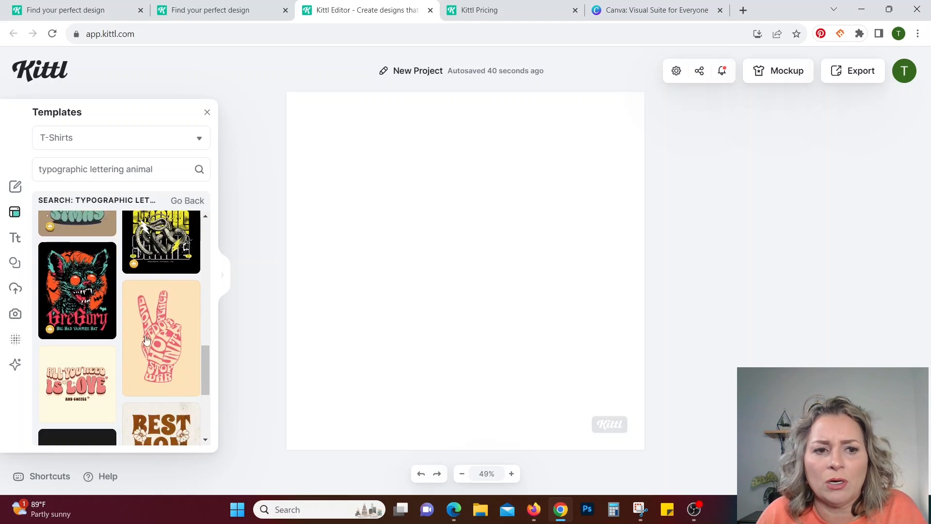
scroll(147, 339, "down", 10)
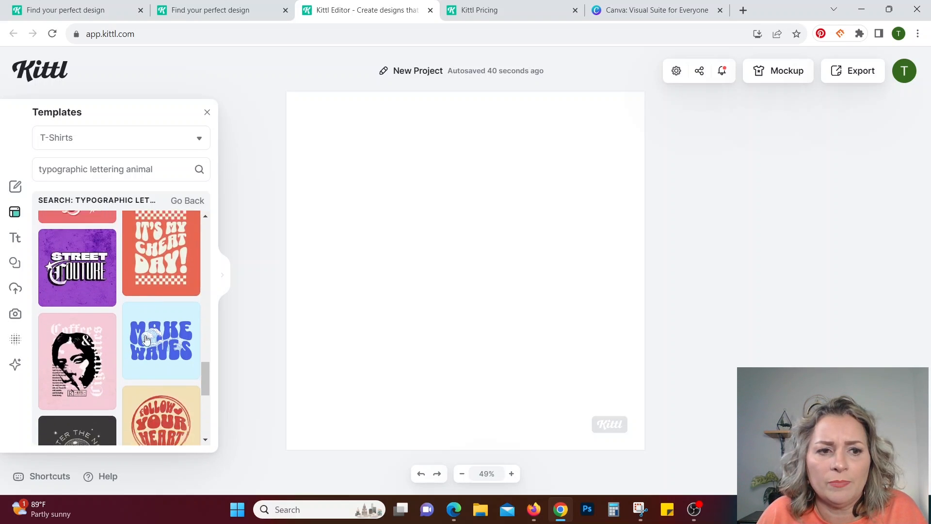
scroll(147, 339, "down", 5)
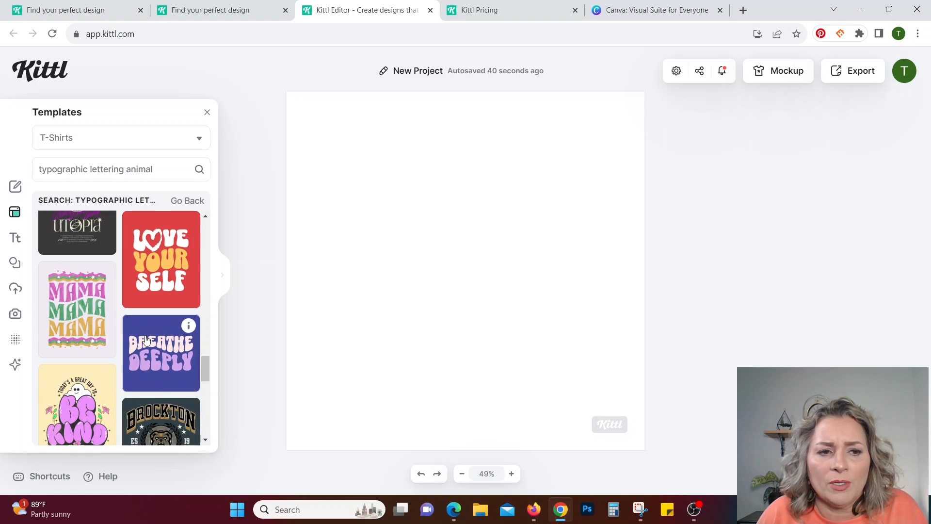
left_click(66, 310)
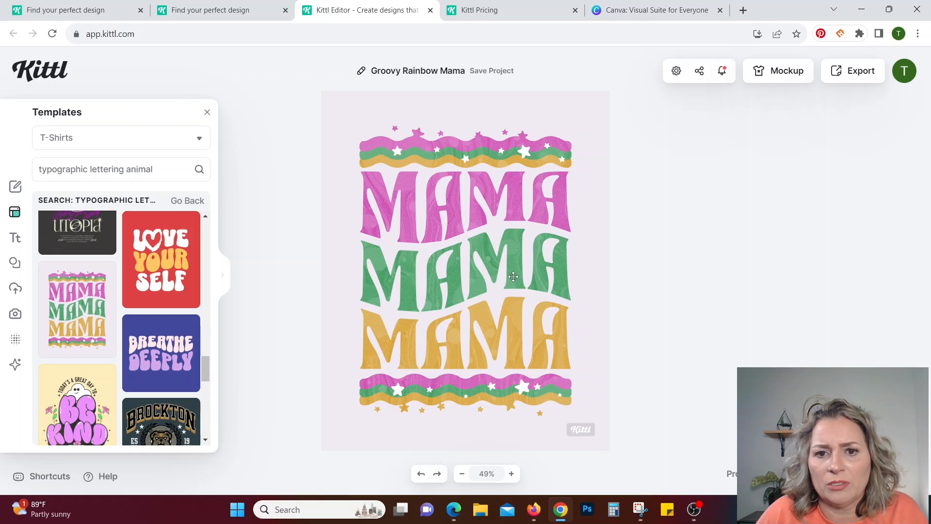
Replace the pink MAMA text in the first line of the design with SNOW.
left_click(478, 213)
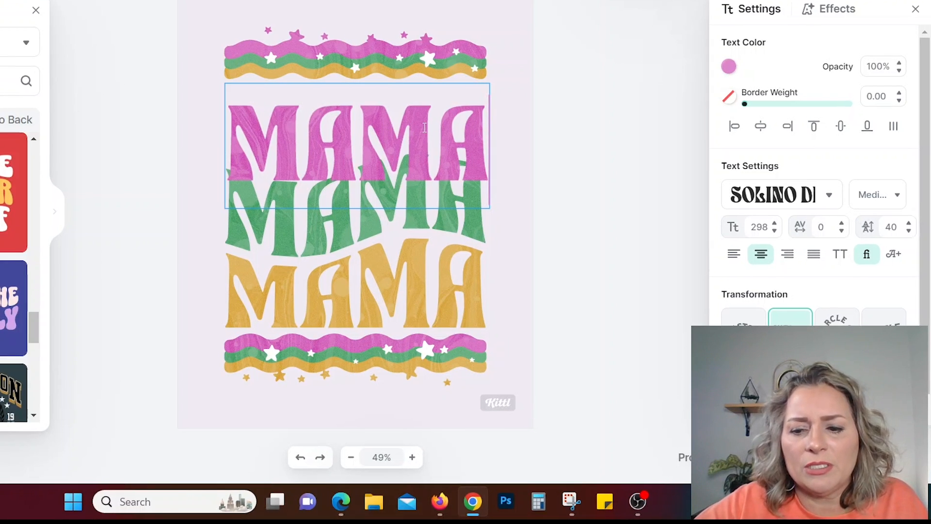
key("BackSpace")
key("BackSpace")
key("BackSpace")
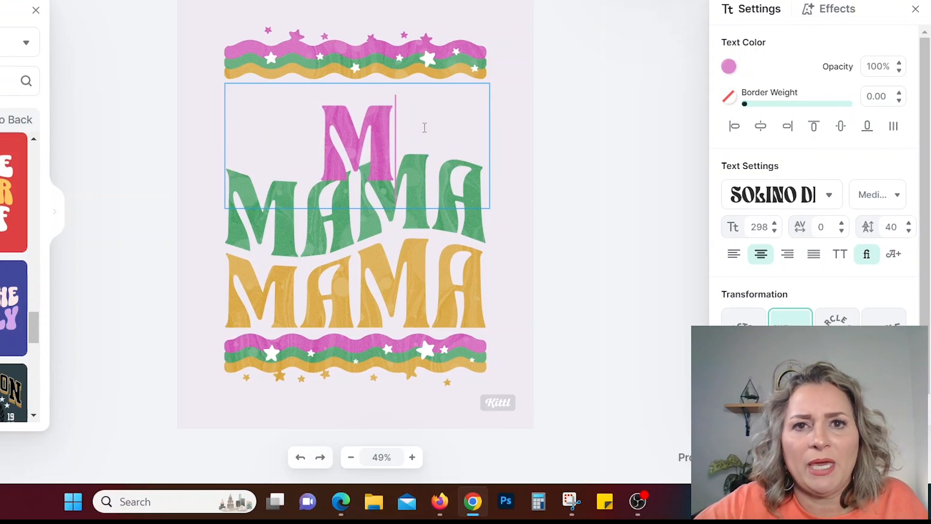
key("BackSpace")
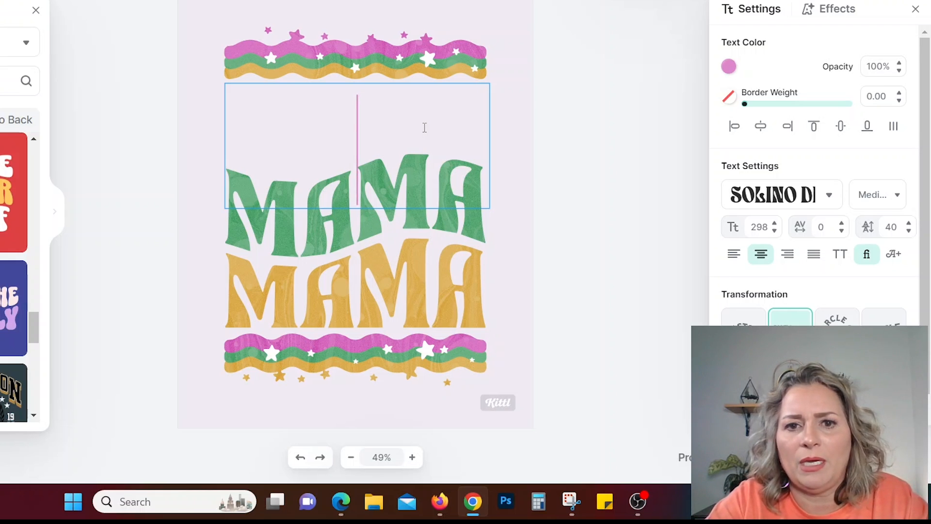
type("SNOW")
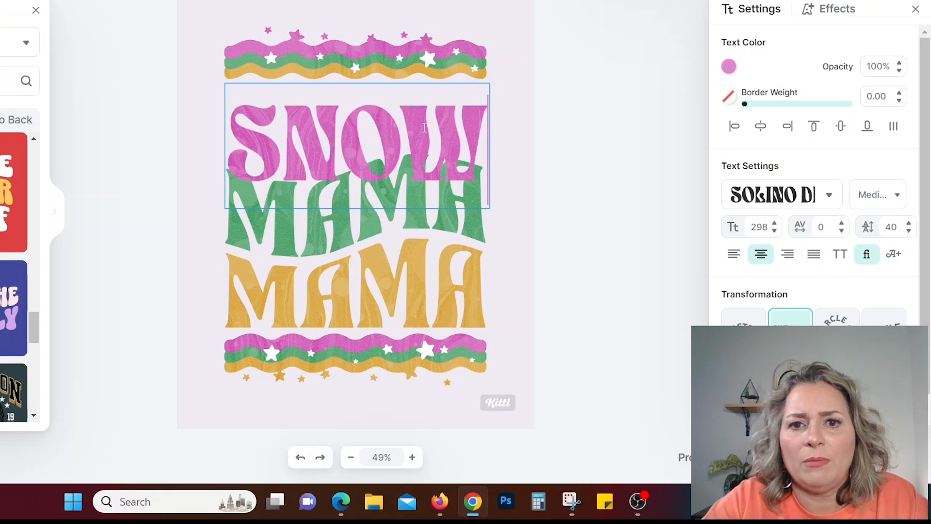
key("Return")
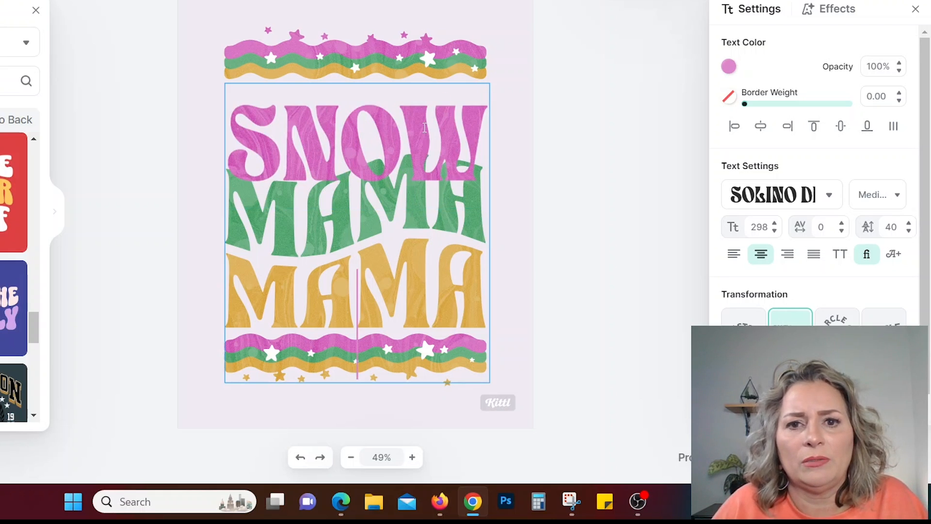
left_click(609, 135)
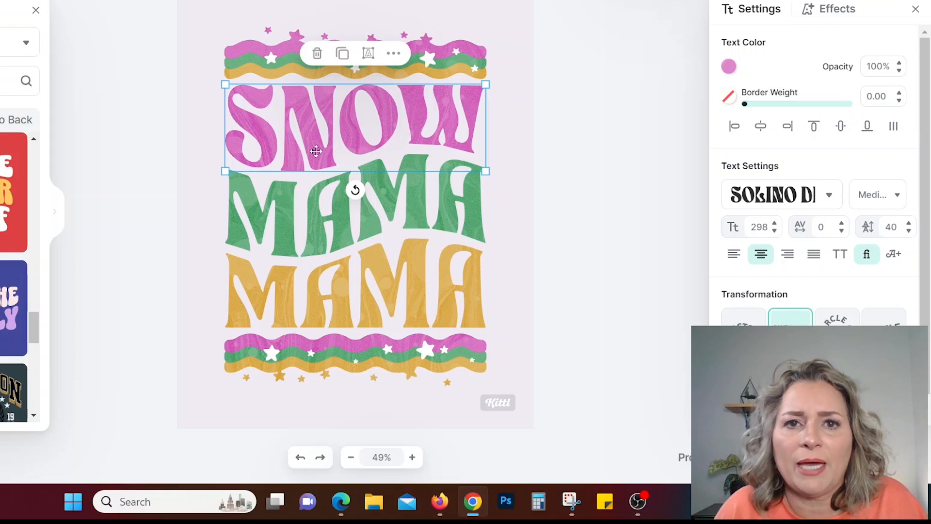
Replace the green MAMA text in the middle line of the design with NIGHT.
left_click(424, 214)
double_click(423, 214)
key("BackSpace")
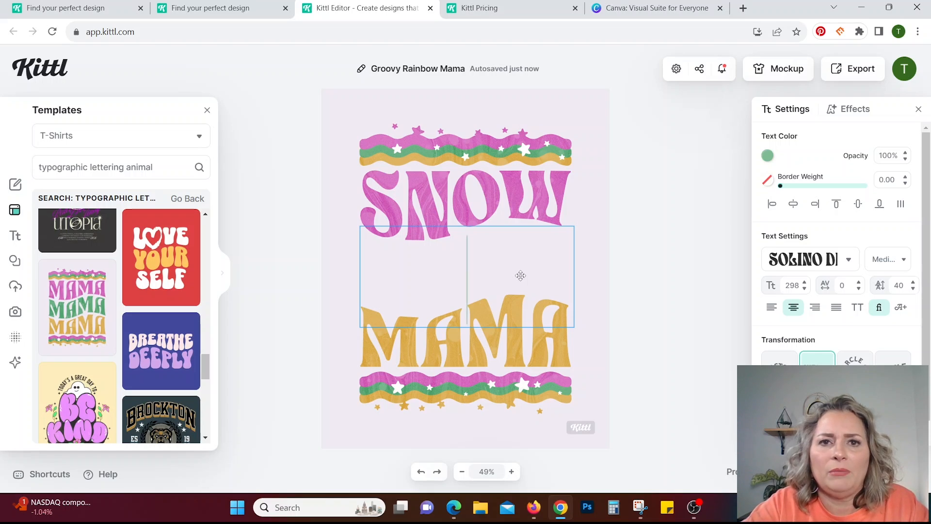
type("NIGHT")
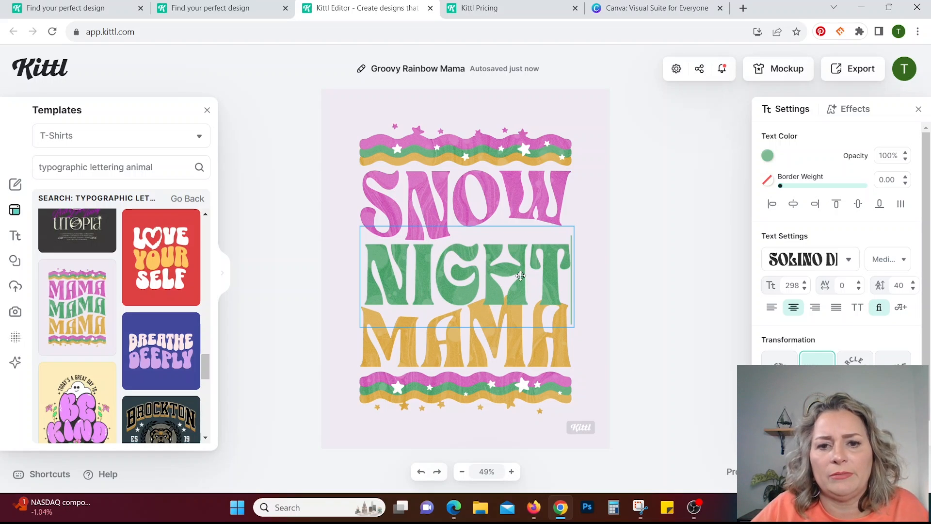
key("Return")
left_click(670, 260)
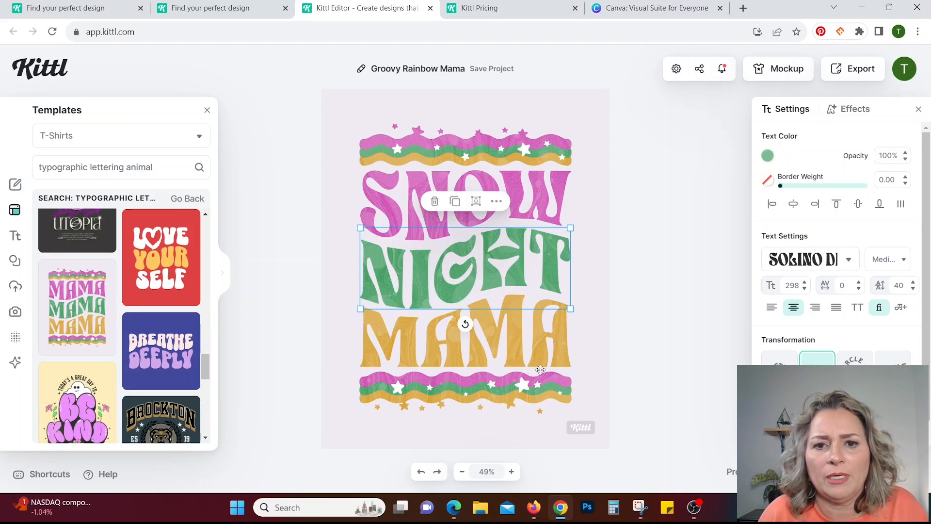
Replace the yellow MAMA text in the last line with KIKI and deselect it.
left_click(556, 354)
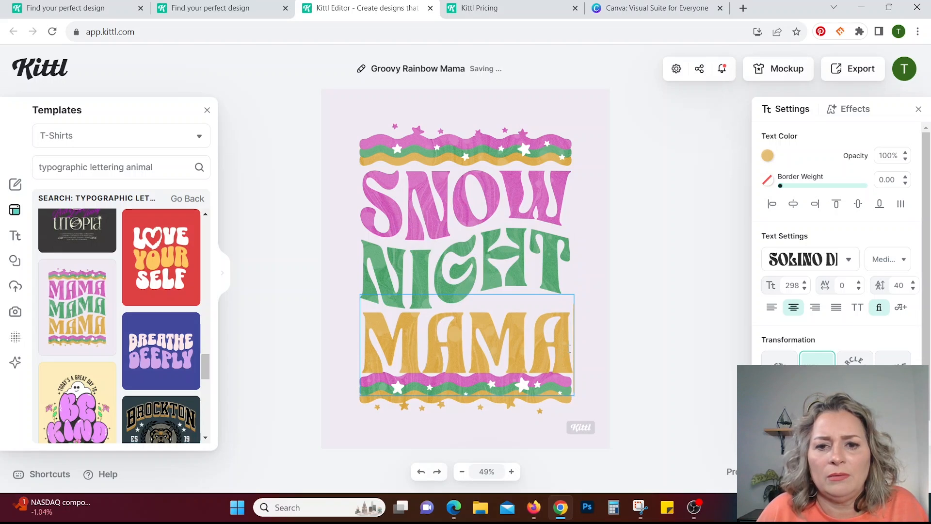
key("BackSpace")
key("BackSpace")
key("BackSpace")
key("BackSpace")
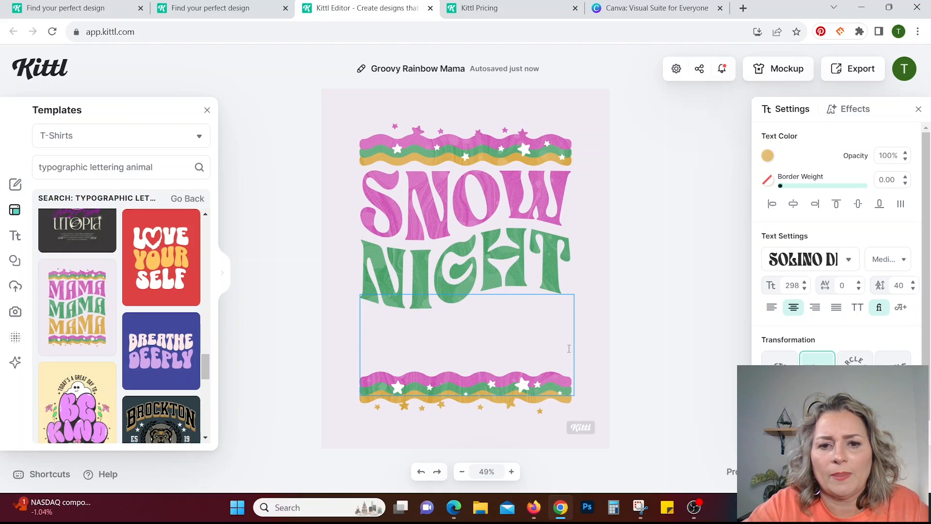
type("KIKI")
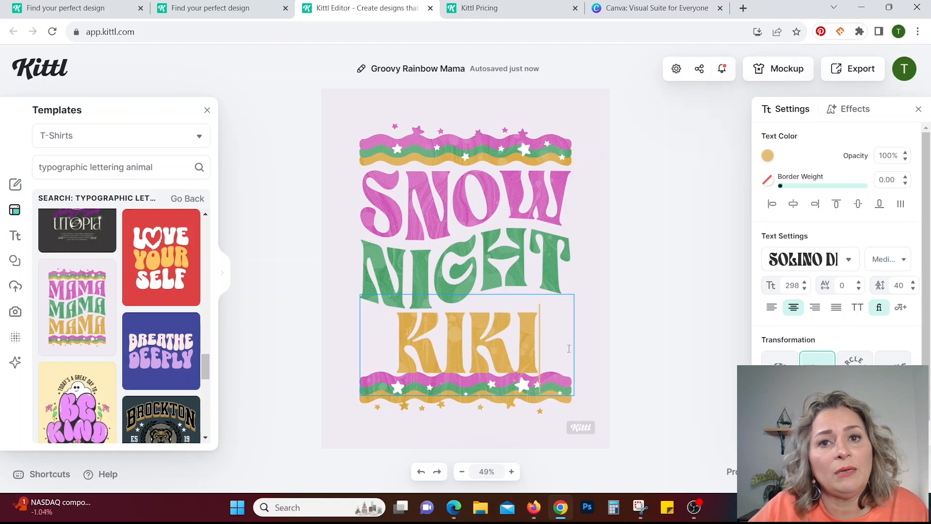
key("Return")
left_click(709, 303)
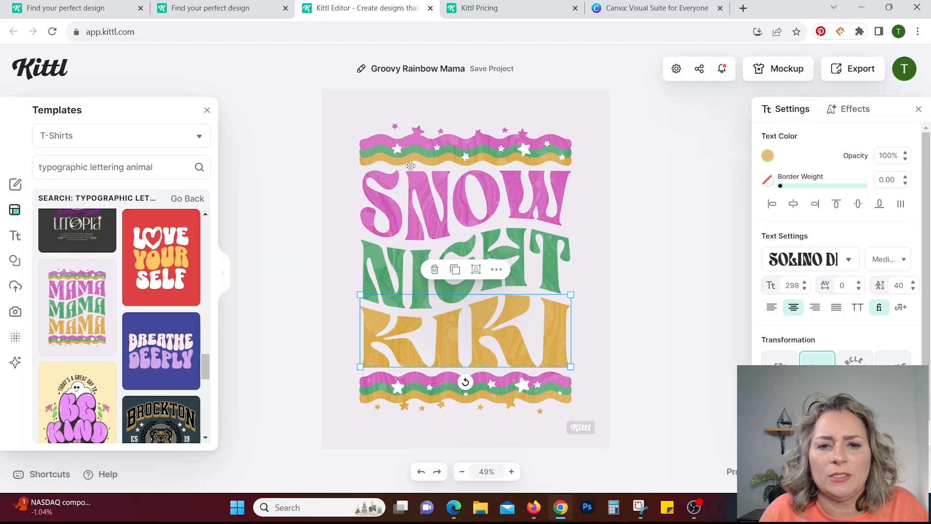
left_click(624, 243)
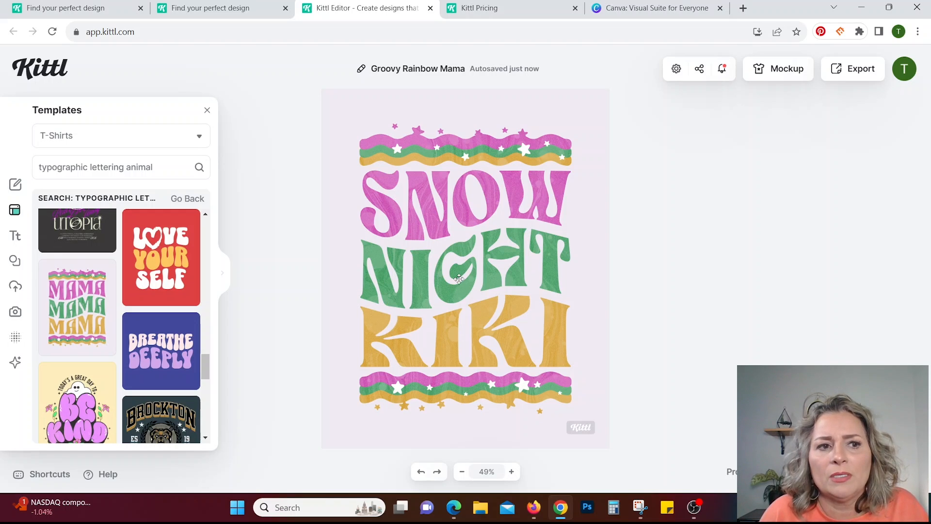
Search the elements library for "cat" and add the orange stretching cat silhouette to the design.
left_click(16, 262)
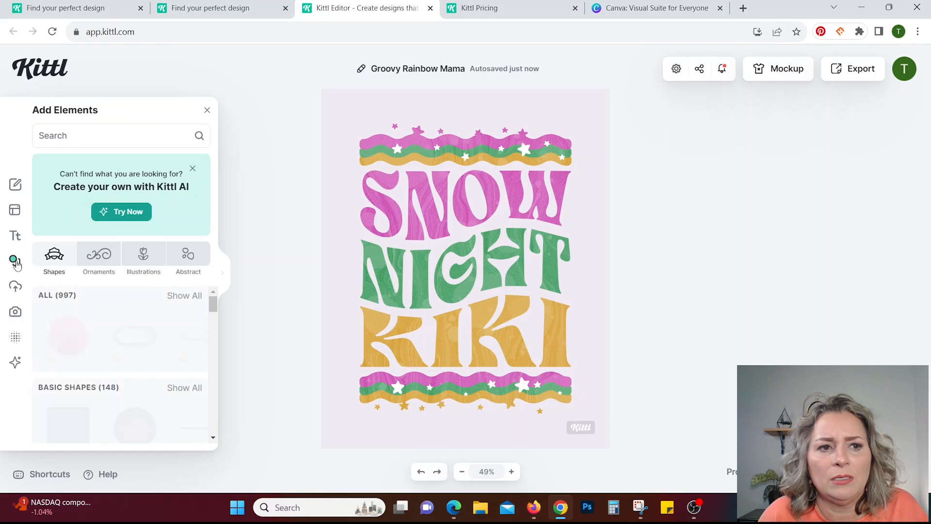
left_click(145, 135)
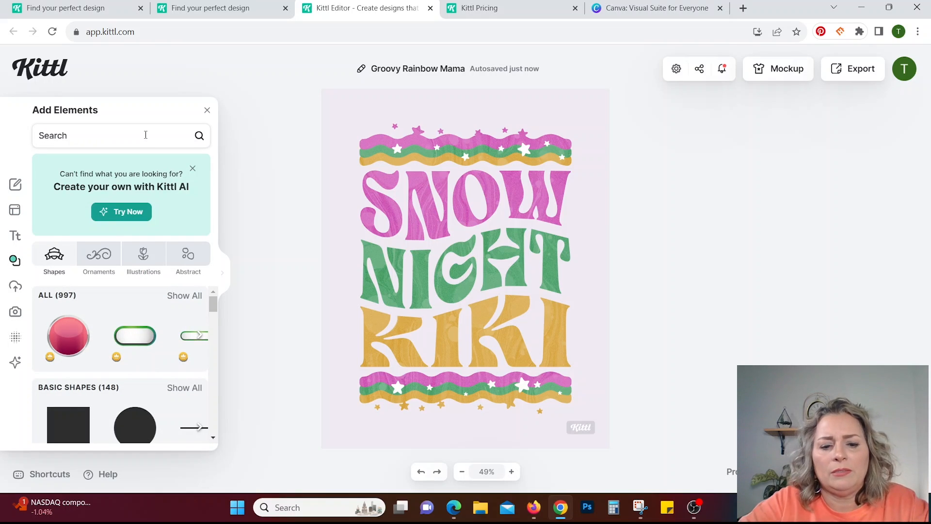
type("cat")
key("Return")
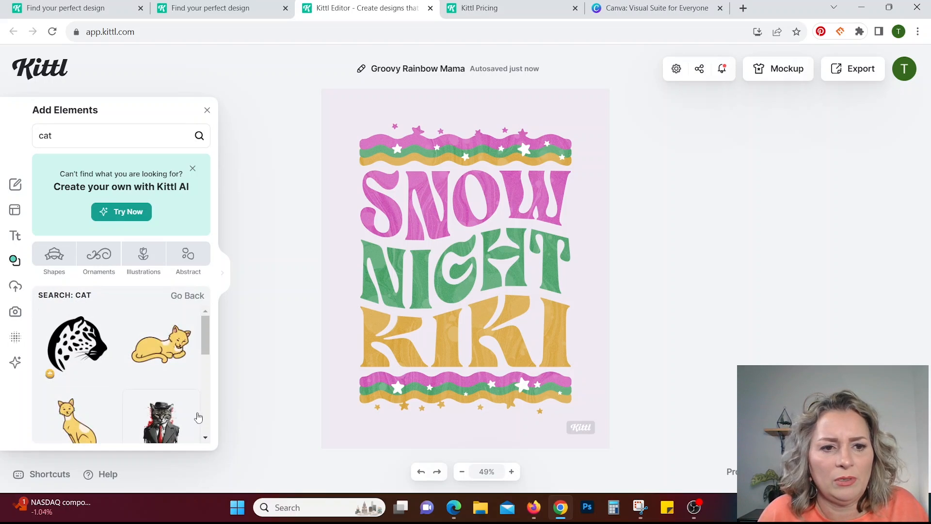
scroll(161, 418, "down", 5)
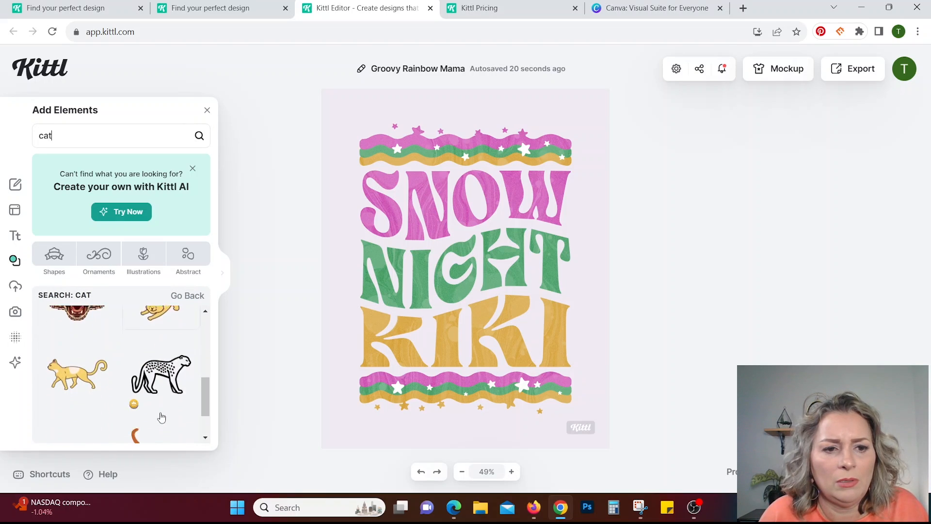
scroll(161, 418, "down", 1)
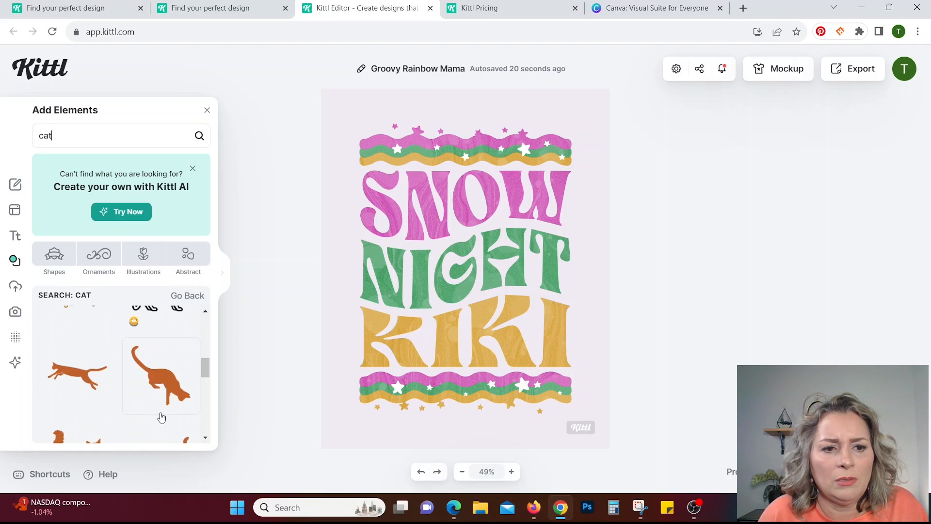
scroll(161, 418, "down", 1)
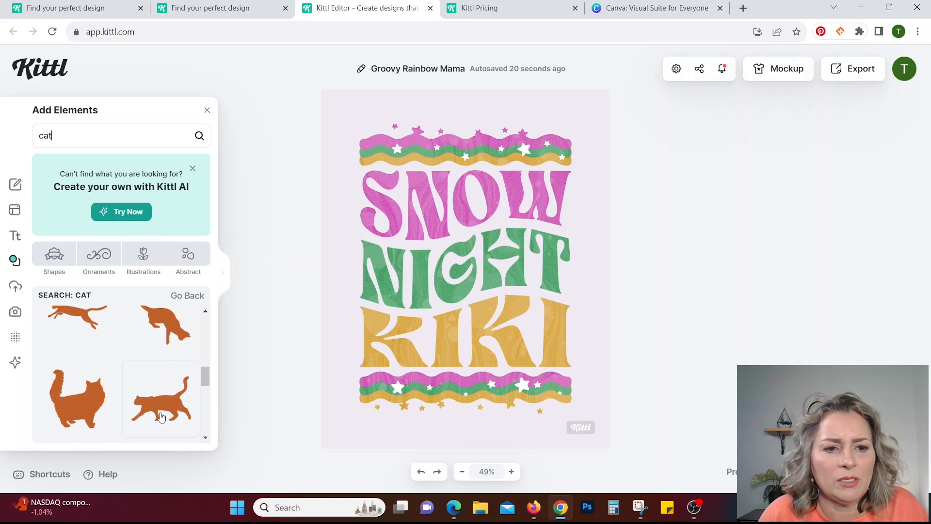
scroll(161, 417, "down", 3)
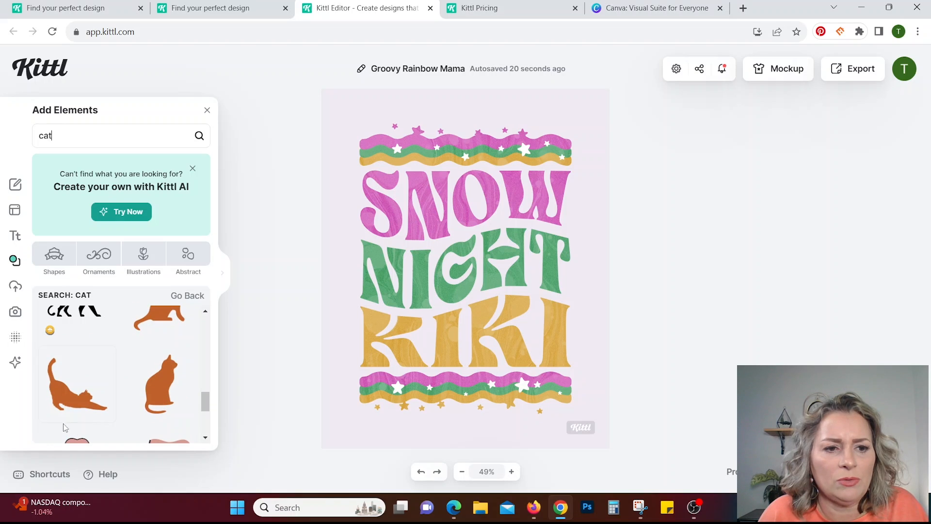
left_click(75, 397)
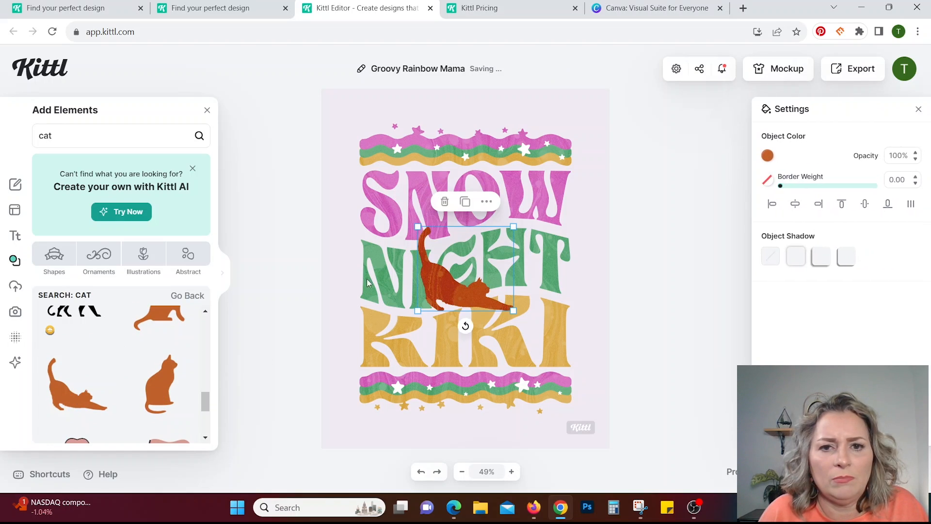
Shrink the stretching cat and place it on the lower wavy border, overlapping the end of KIKI.
left_click_drag(514, 227, 487, 247)
left_click(625, 274)
left_click(466, 294)
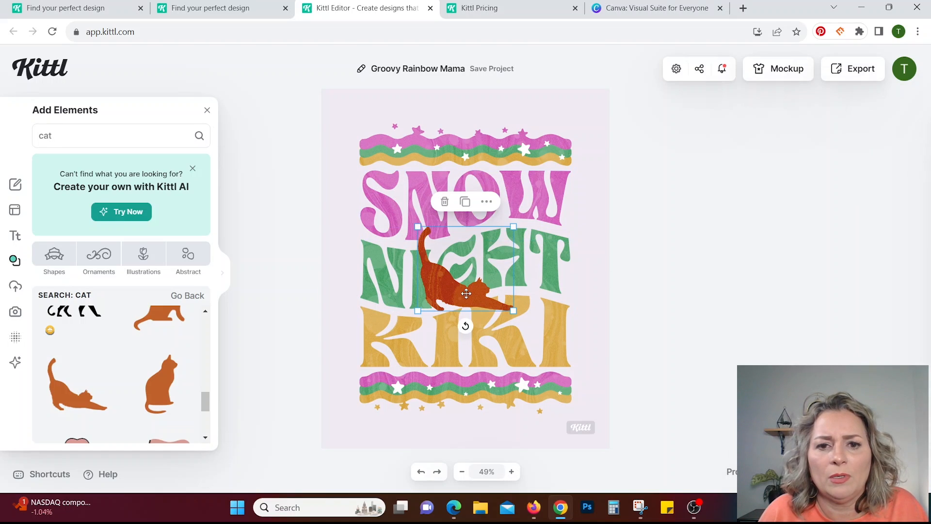
left_click_drag(513, 227, 479, 255)
left_click_drag(447, 302, 516, 375)
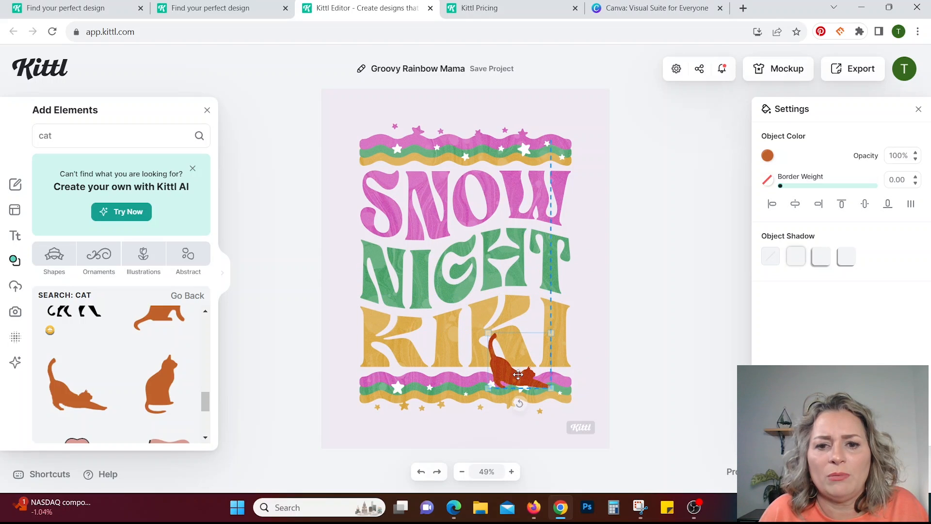
left_click(590, 355)
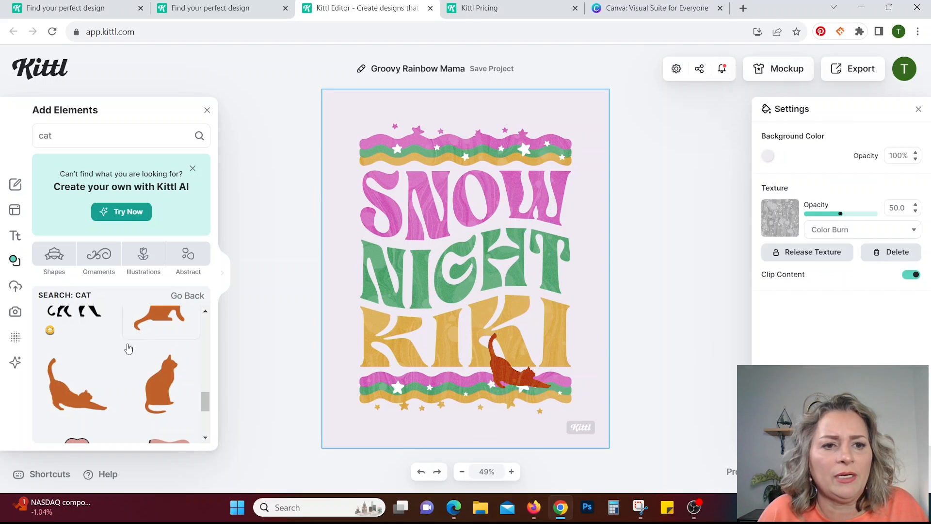
Add the orange upright sitting cat, shrink it, and place it at the right end of the lower wavy border.
left_click(162, 388)
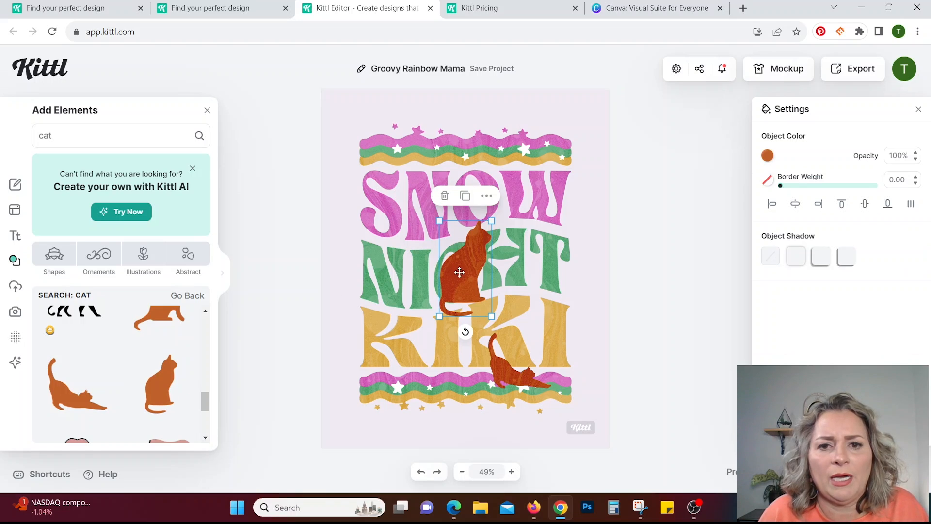
left_click_drag(492, 221, 479, 242)
left_click_drag(464, 273, 559, 344)
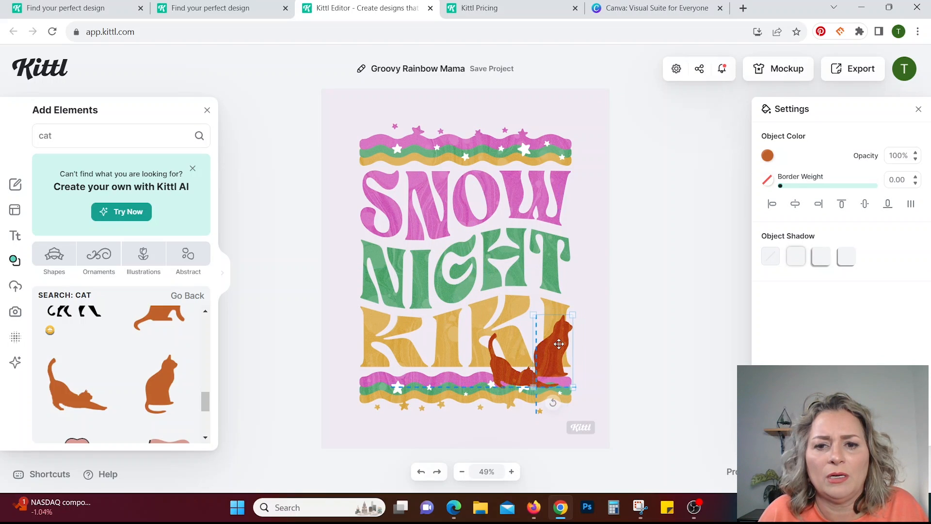
Move the stretching cat onto the left end of the upper wavy border and make the lower sitting cat slightly smaller.
left_click(502, 373)
left_click_drag(505, 367, 383, 116)
left_click(553, 354)
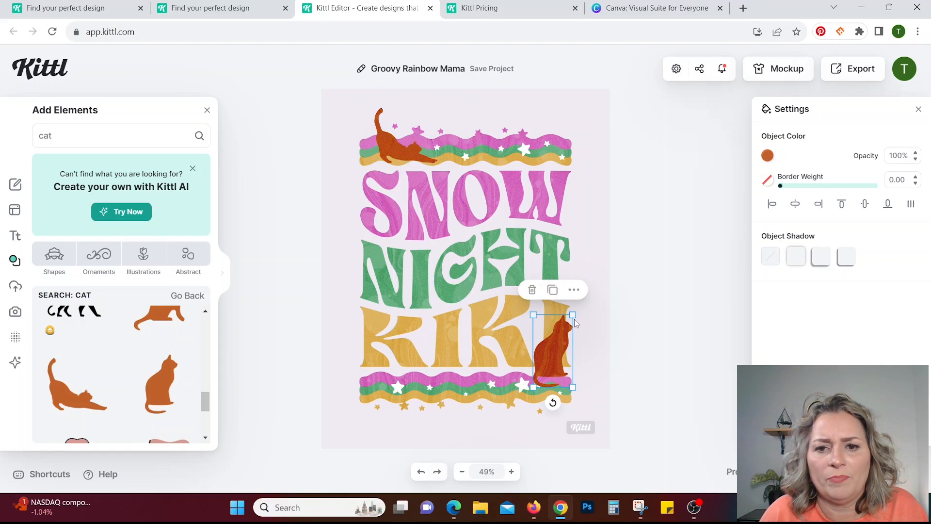
left_click_drag(571, 315, 566, 321)
left_click(591, 367)
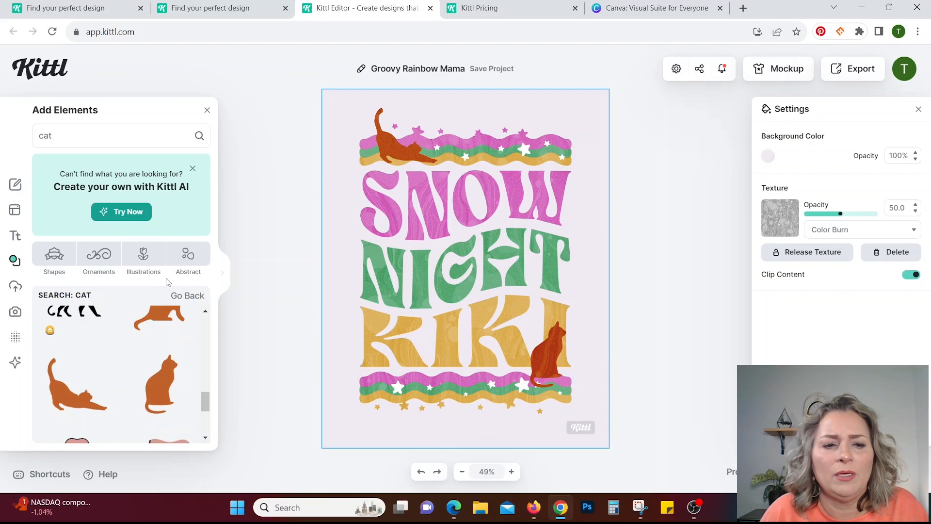
Add the orange sitting cat silhouette with the outstretched tail and flip it horizontally.
scroll(172, 361, "up", 2)
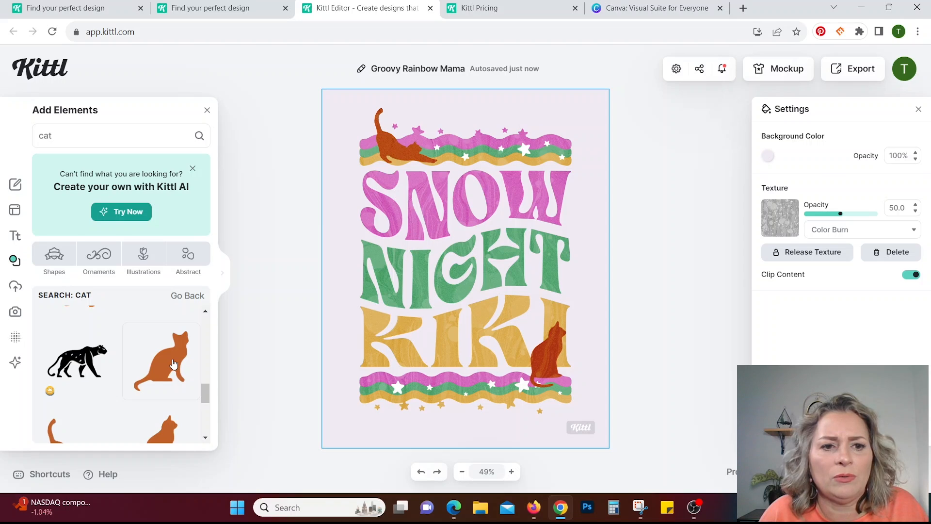
left_click(173, 364)
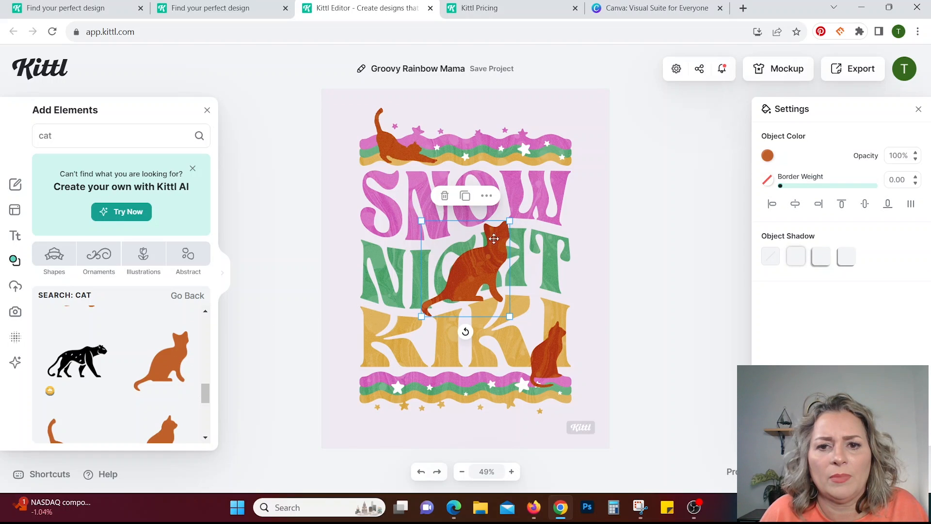
right_click(472, 257)
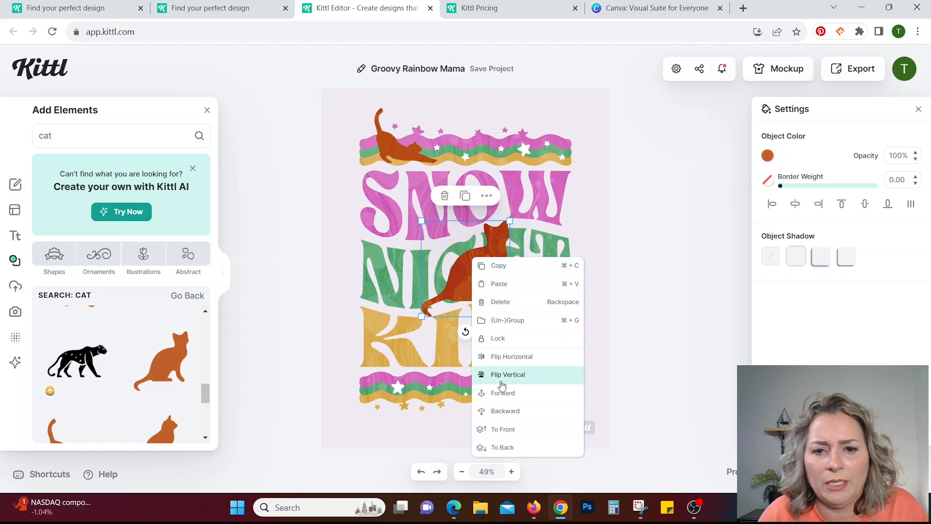
left_click(520, 357)
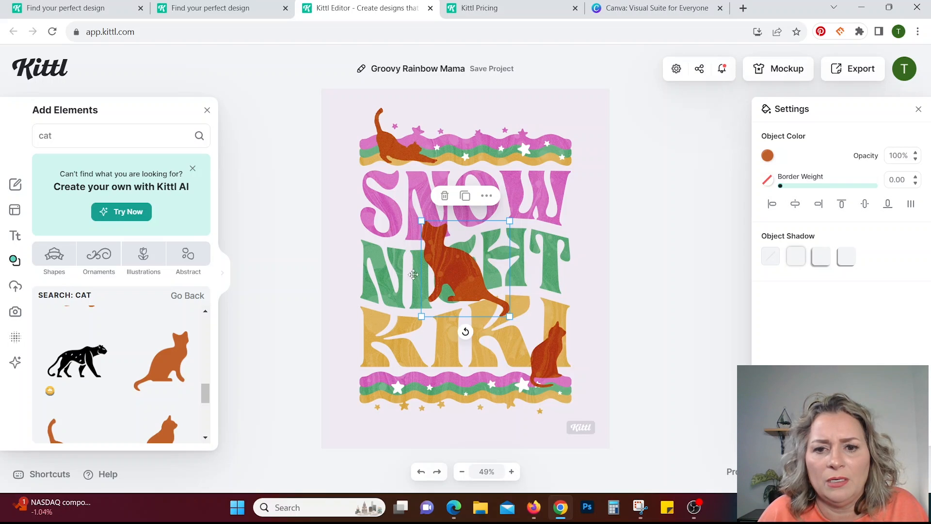
Shrink the flipped sitting cat, place it near the right end of the upper wavy border, and deselect everything.
left_click_drag(468, 259, 526, 153)
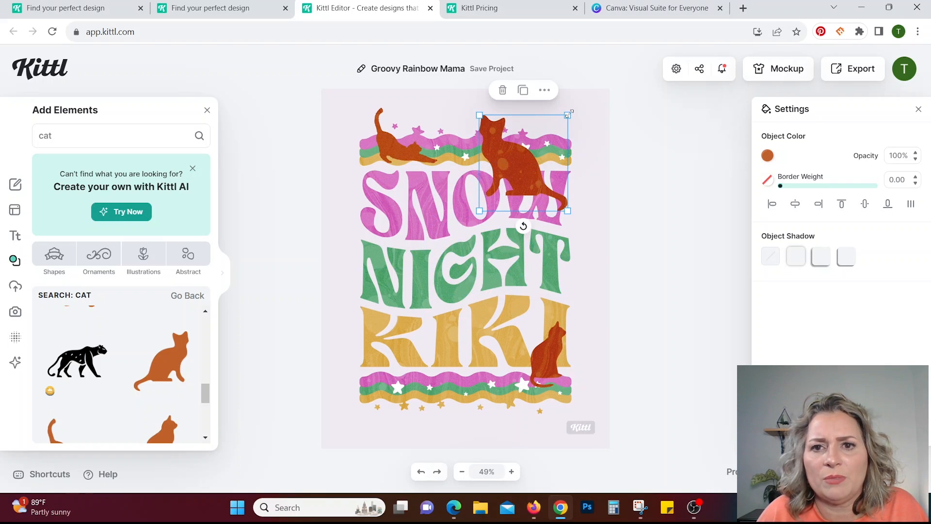
left_click_drag(570, 113, 544, 141)
left_click_drag(511, 185, 526, 148)
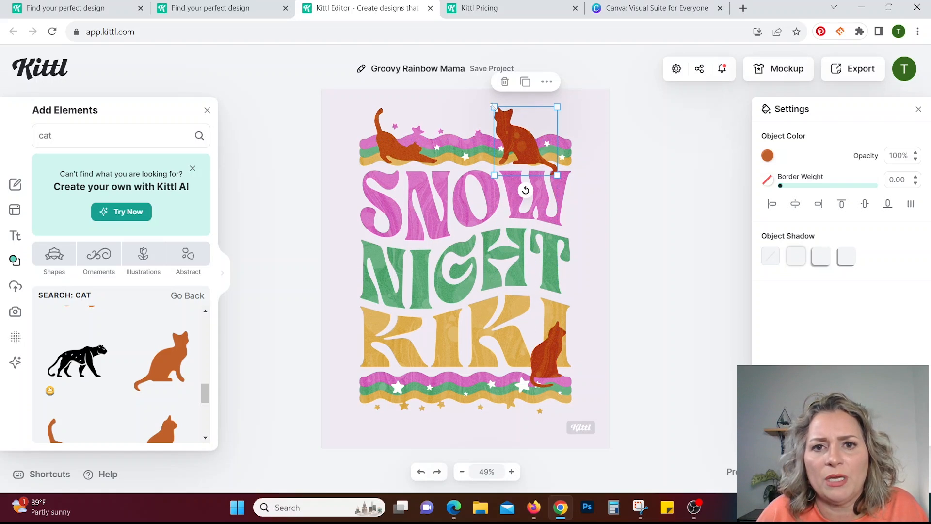
left_click_drag(493, 107, 499, 113)
left_click_drag(527, 152, 523, 150)
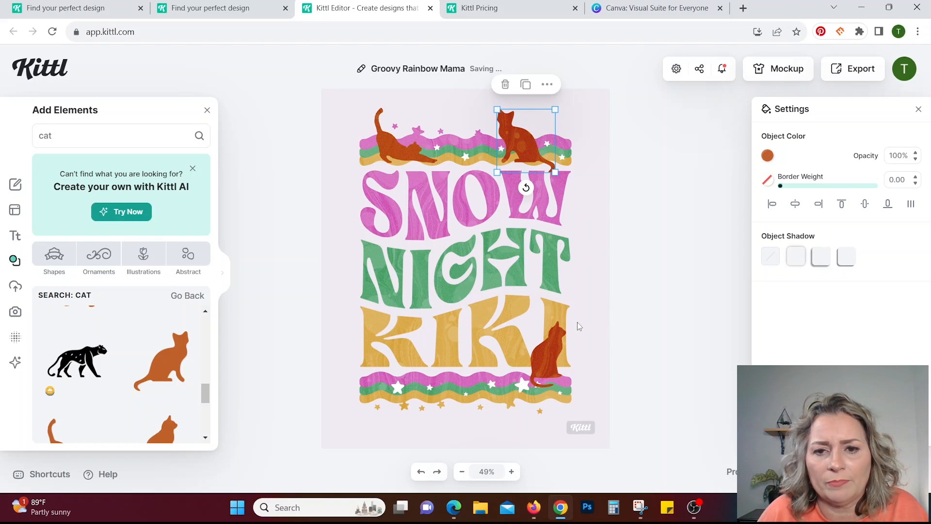
left_click(604, 304)
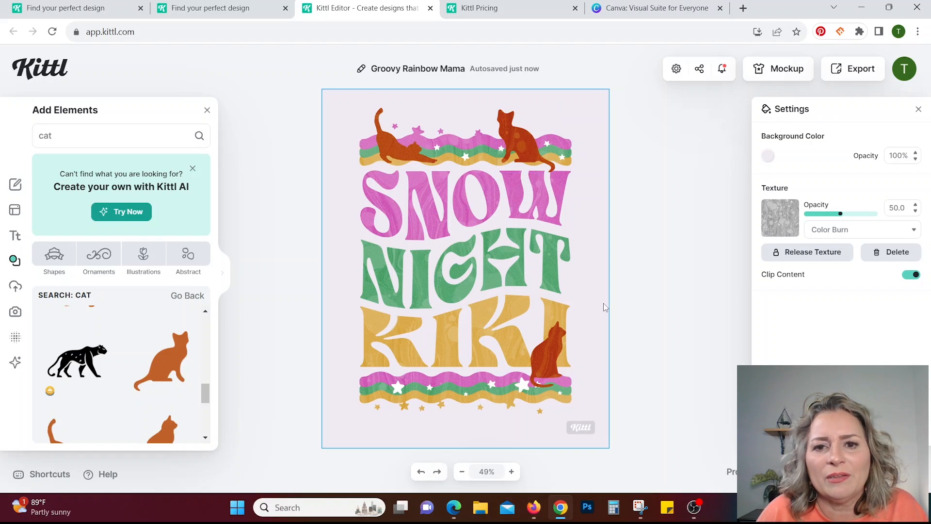
left_click(688, 314)
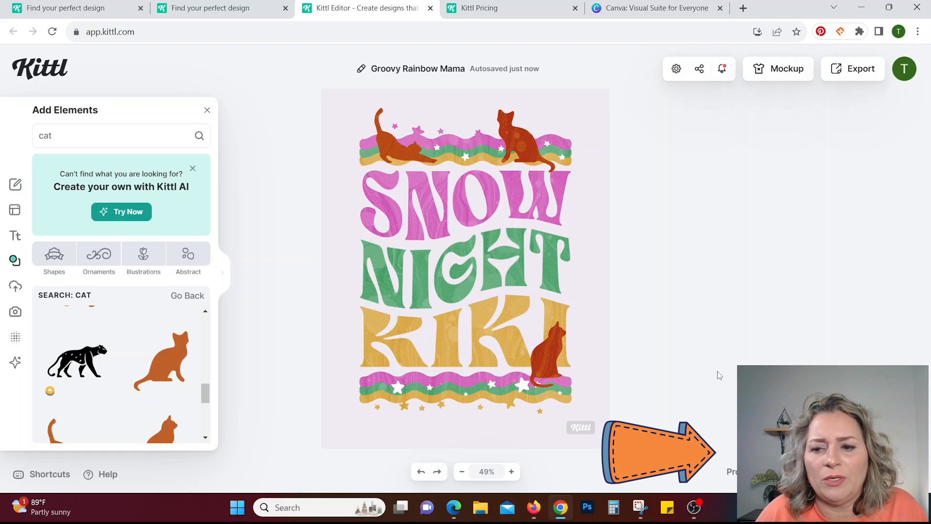
Preview the ready-made color palettes on the whole design and apply the Candy Shop palette.
left_click(785, 471)
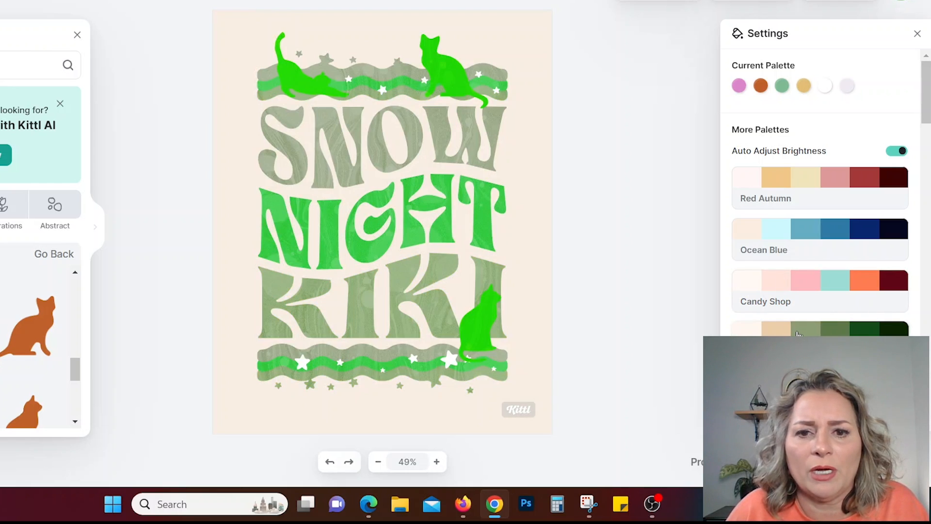
scroll(797, 334, "down", 2)
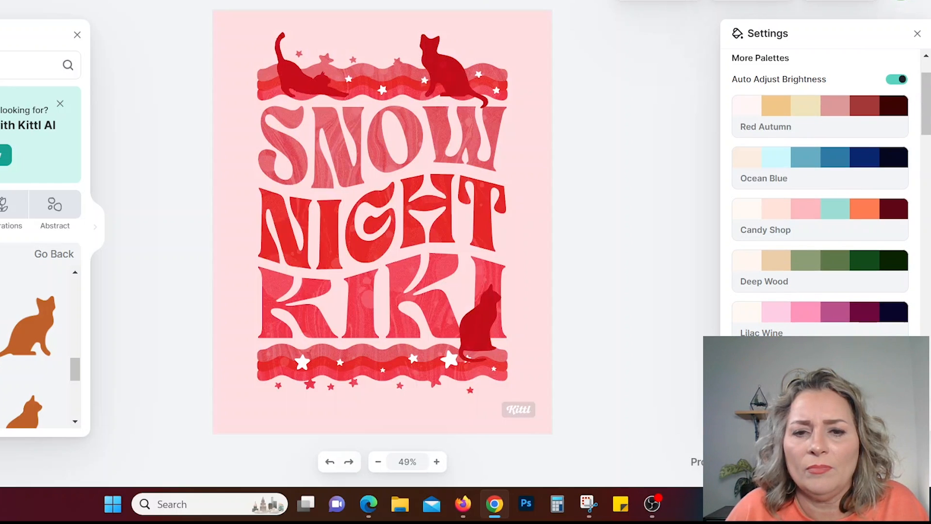
scroll(819, 330, "down", 2)
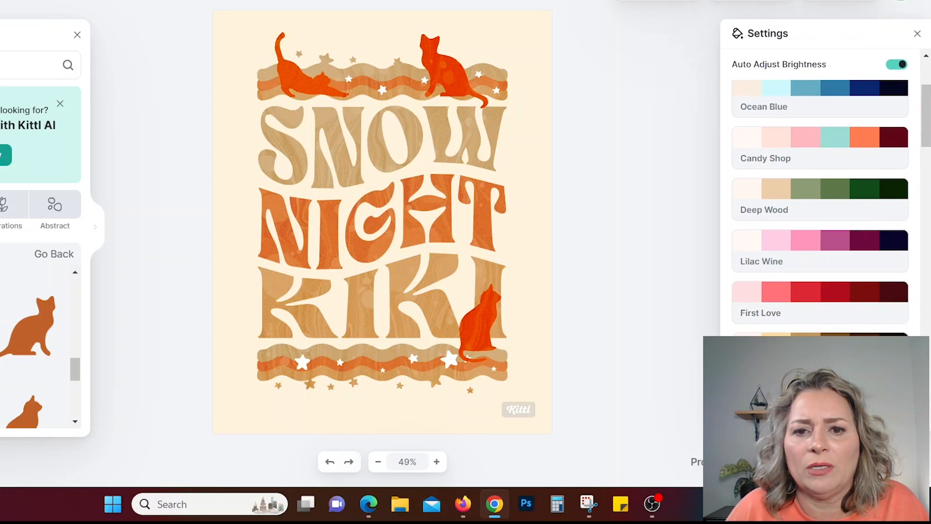
scroll(820, 329, "down", 2)
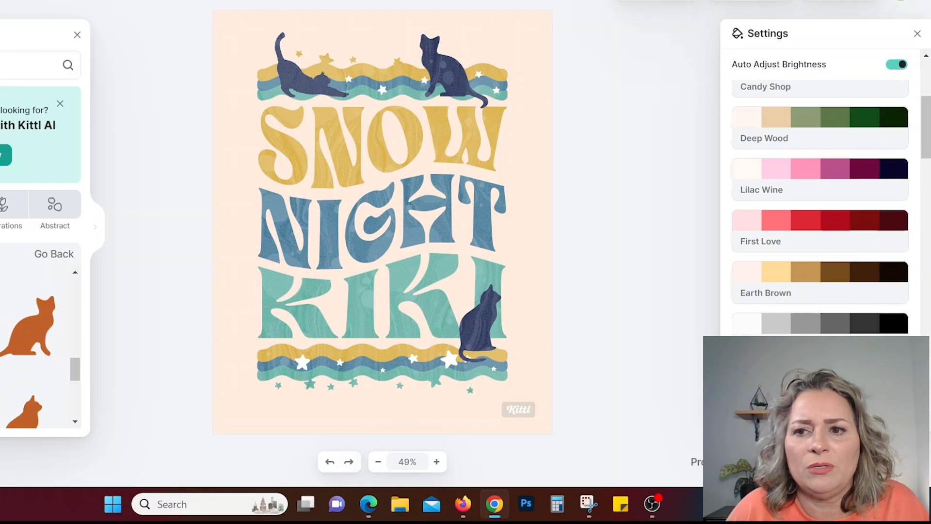
scroll(820, 330, "down", 4)
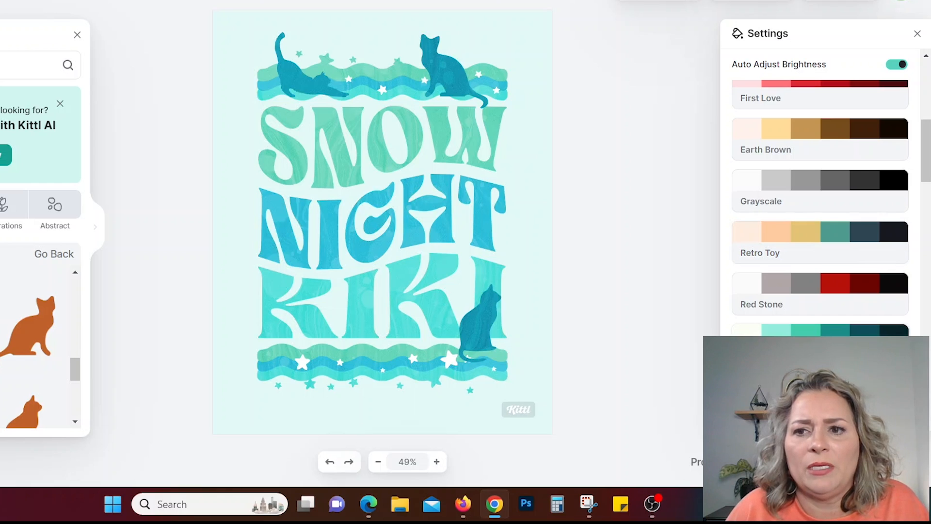
scroll(831, 200, "up", 10)
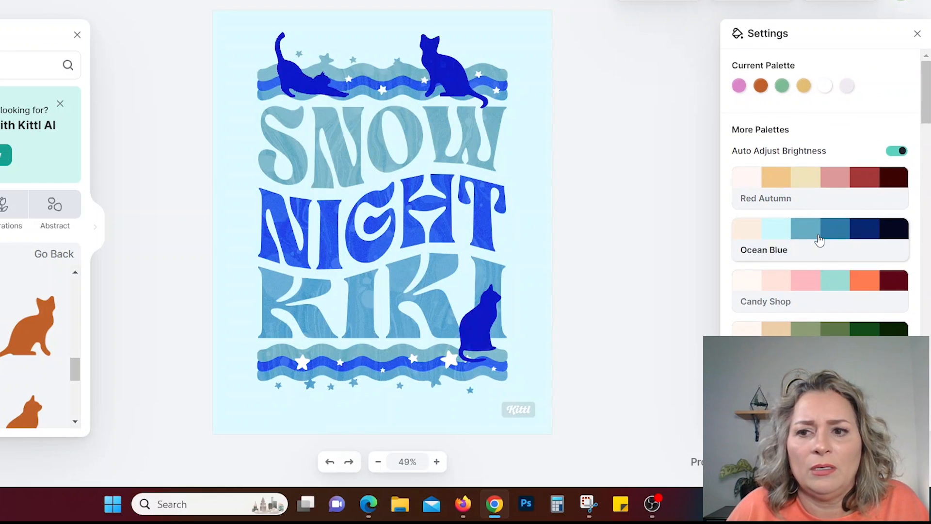
left_click(830, 281)
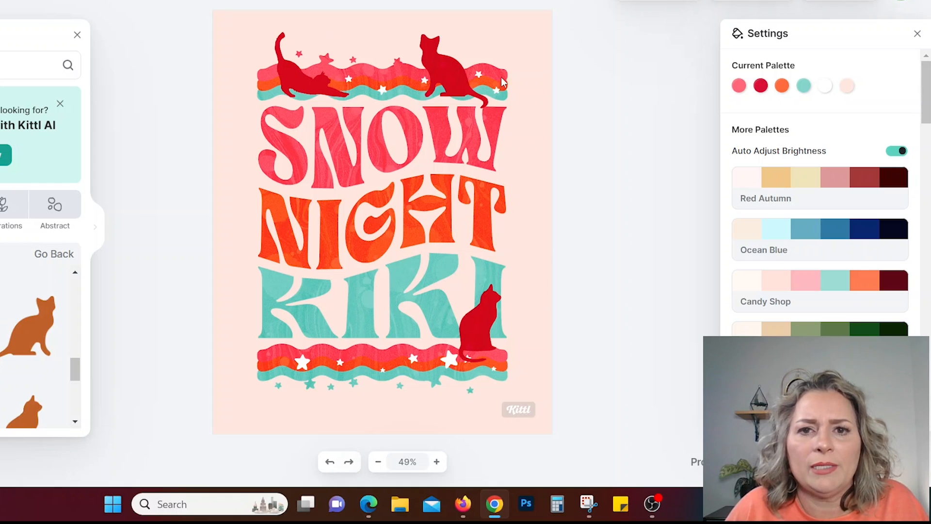
Try grey tones and white for the artboard background, and settle on the pale aqua color d4f2f1.
left_click(449, 78)
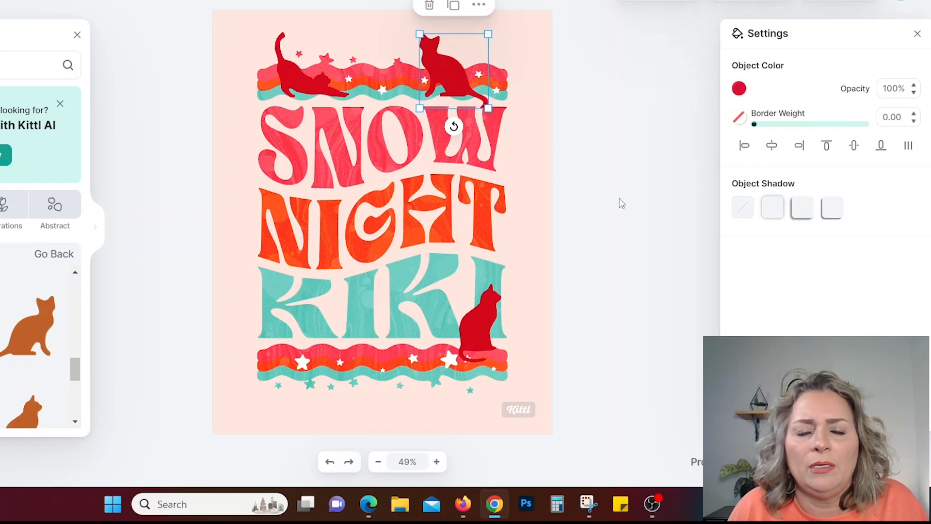
left_click(536, 194)
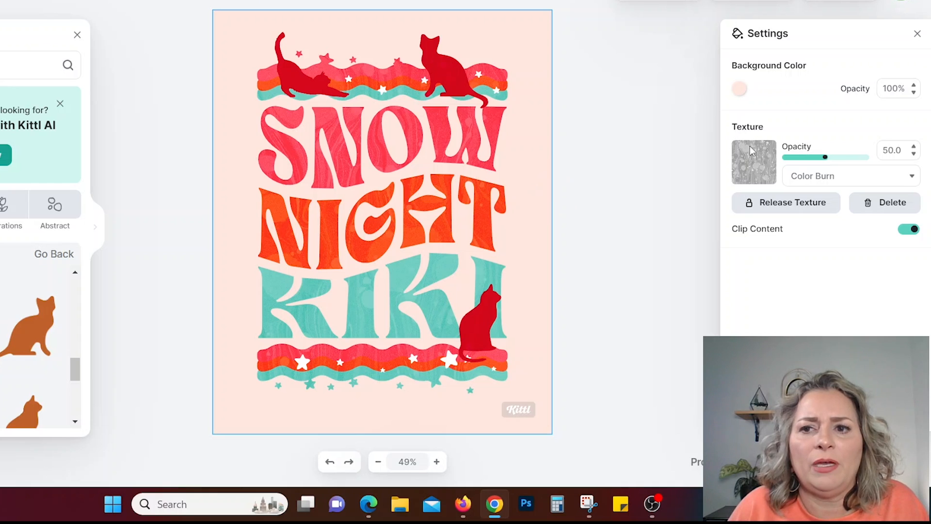
left_click(740, 91)
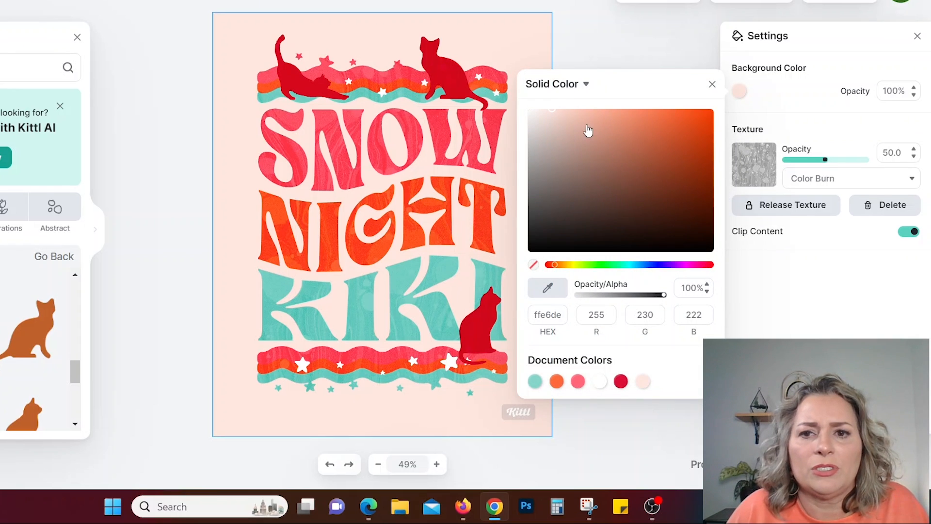
left_click(532, 147)
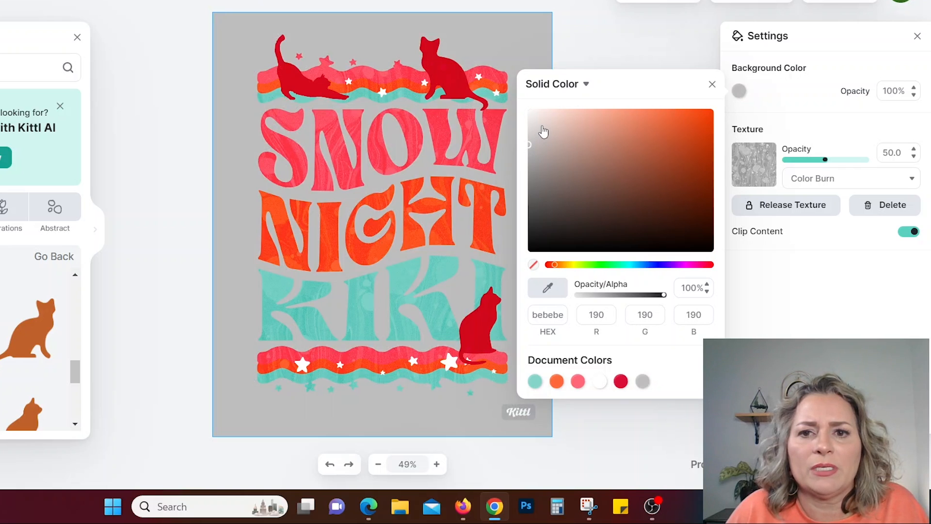
left_click(527, 132)
left_click(528, 124)
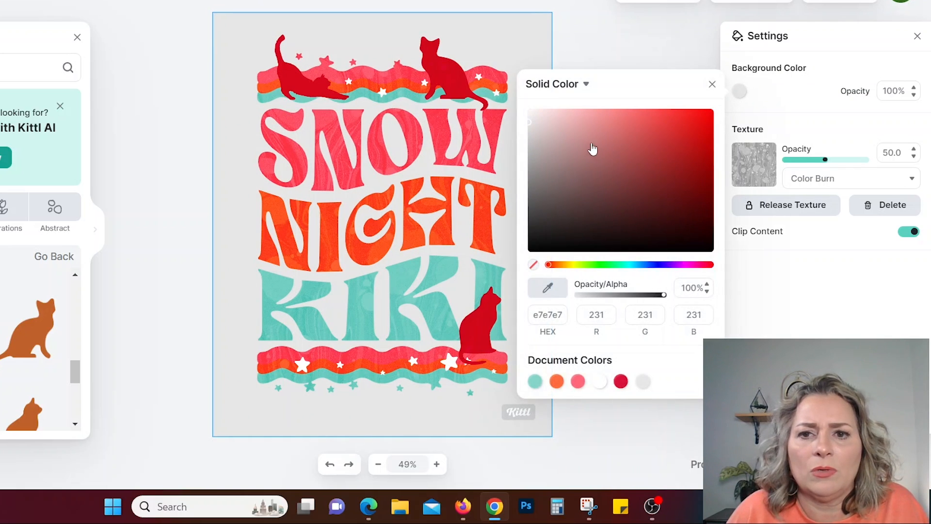
left_click(528, 110)
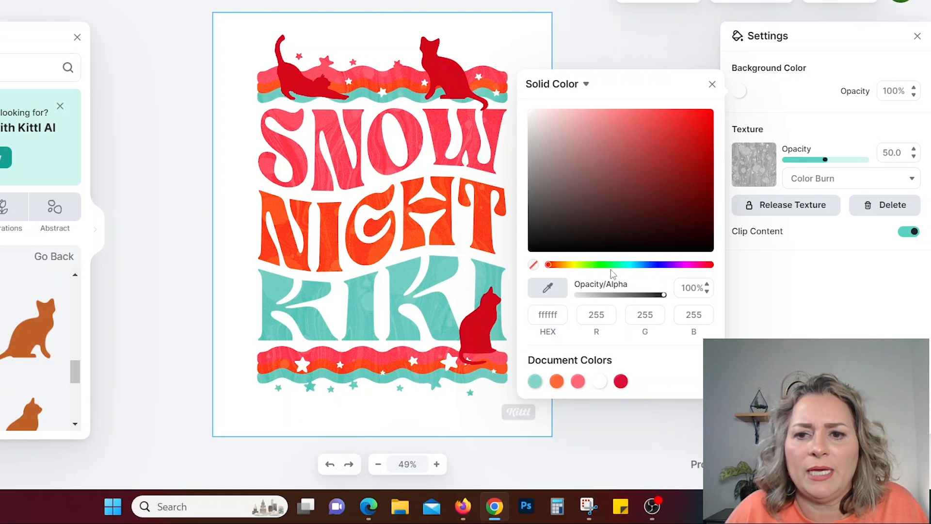
left_click(628, 265)
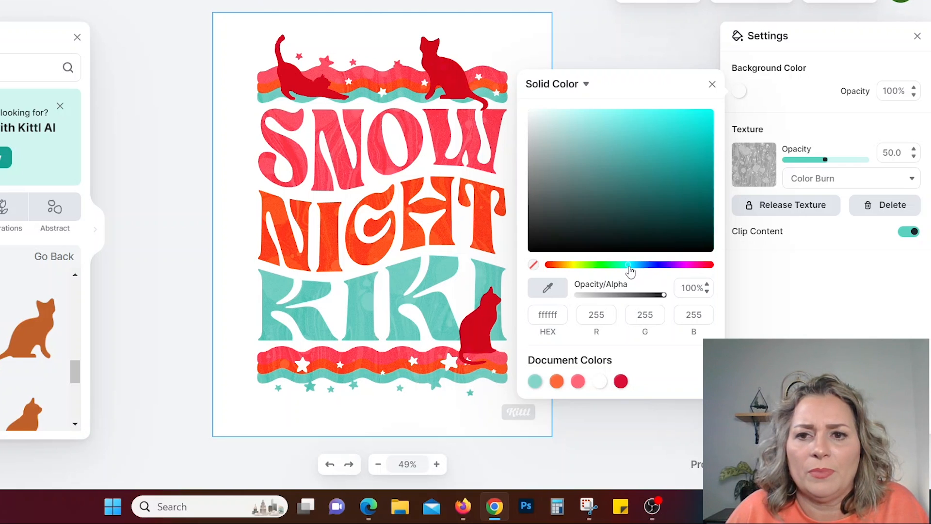
left_click(583, 120)
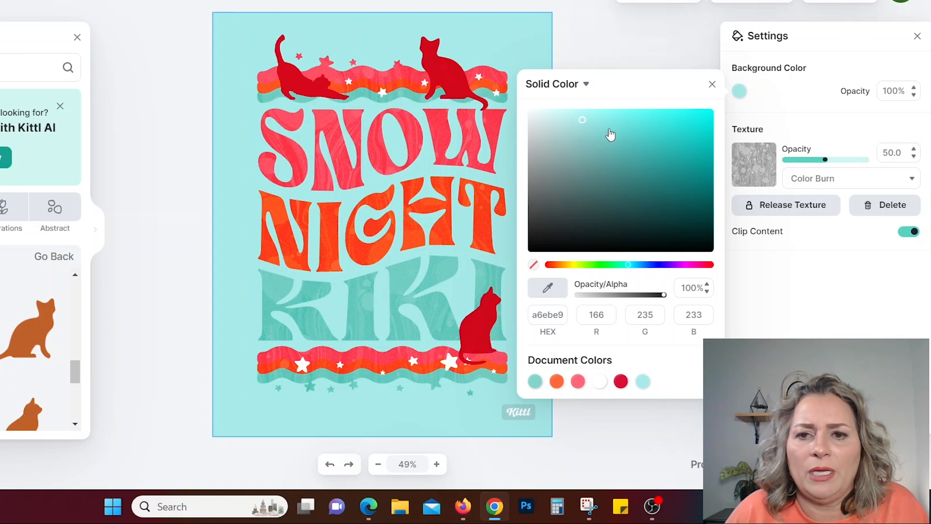
left_click(565, 113)
left_click(553, 124)
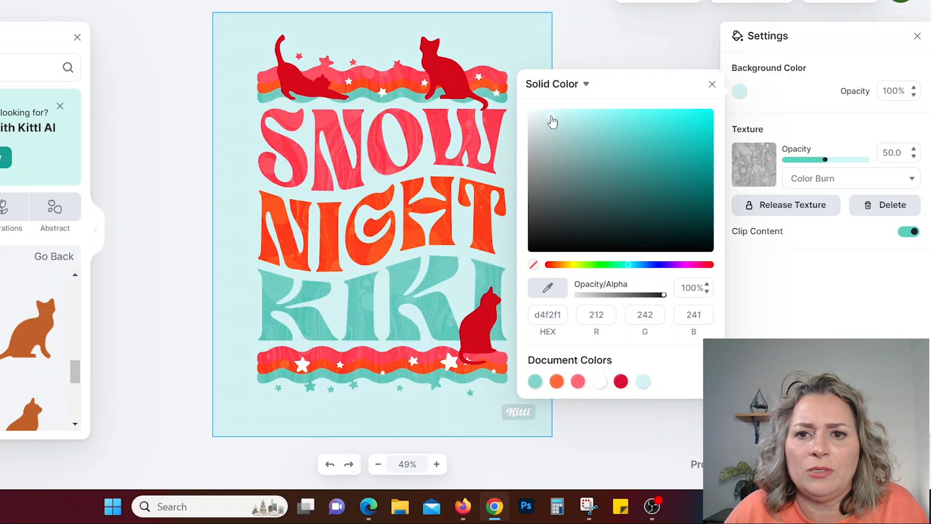
left_click(675, 55)
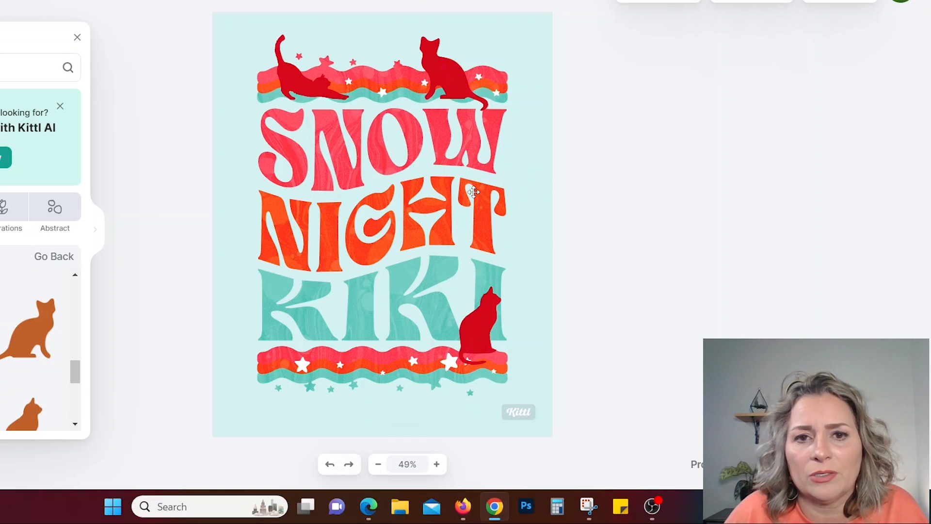
Recolor the sitting cat on the upper wavy border to the document's teal 83d4ca and move it slightly up and to the right.
left_click(455, 78)
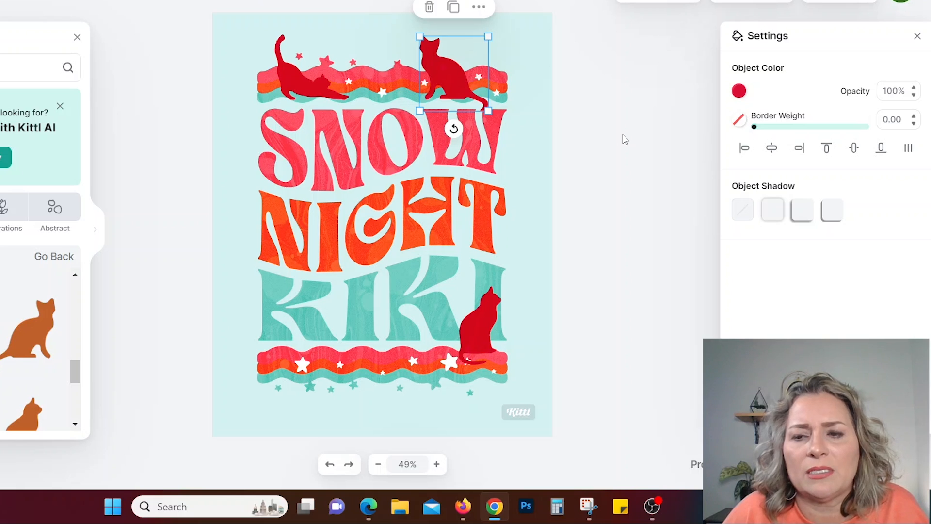
left_click(739, 92)
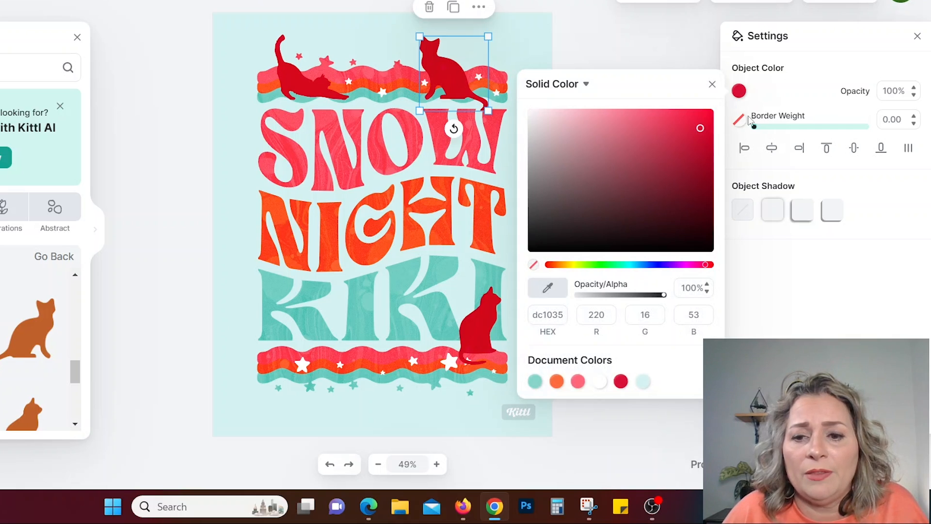
left_click(578, 381)
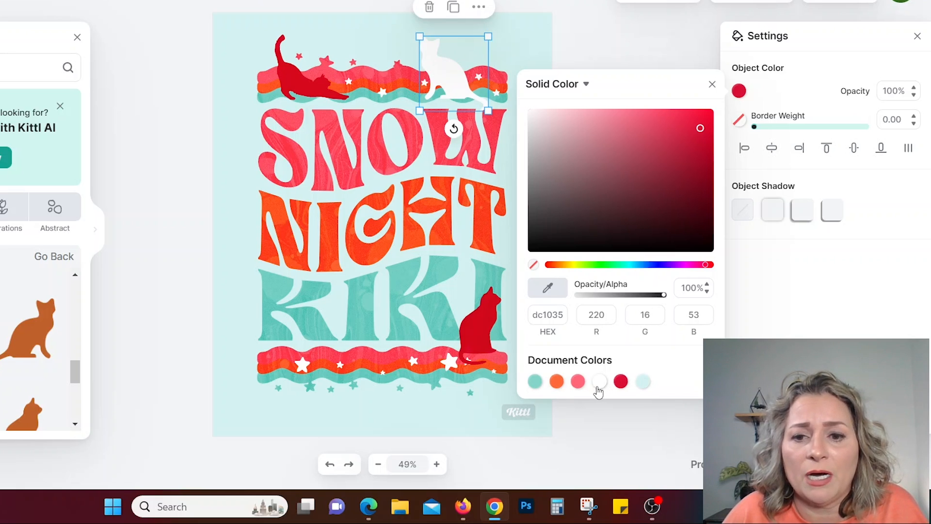
left_click(535, 382)
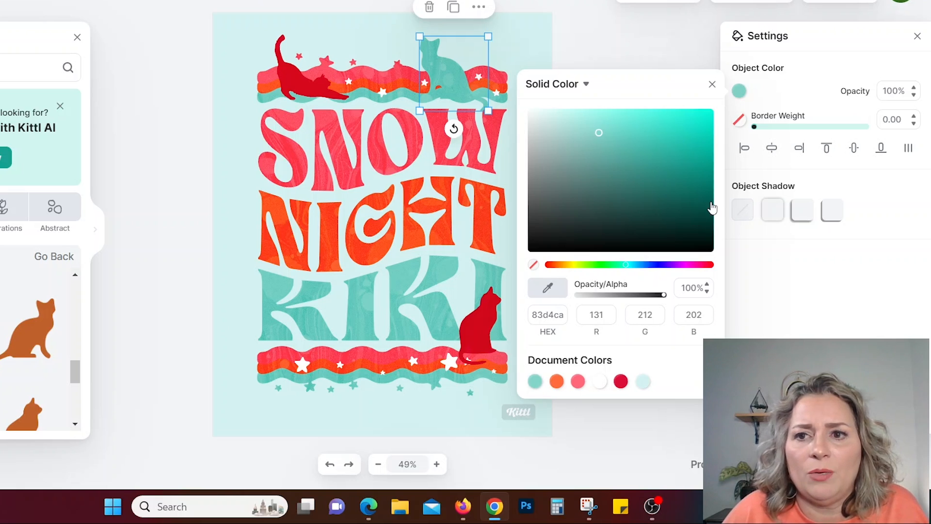
left_click(643, 51)
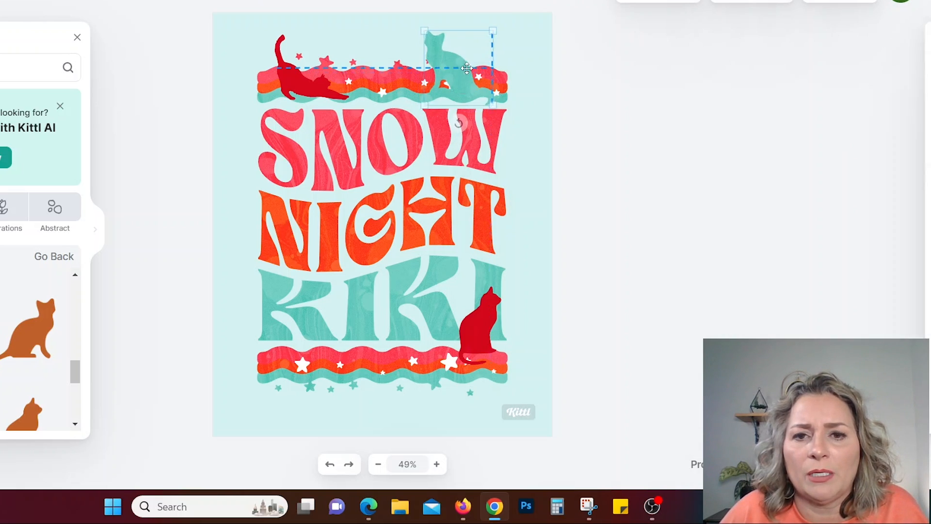
mouse_move(467, 68)
left_mouse_down()
mouse_move(481, 69)
mouse_move(468, 67)
left_mouse_up()
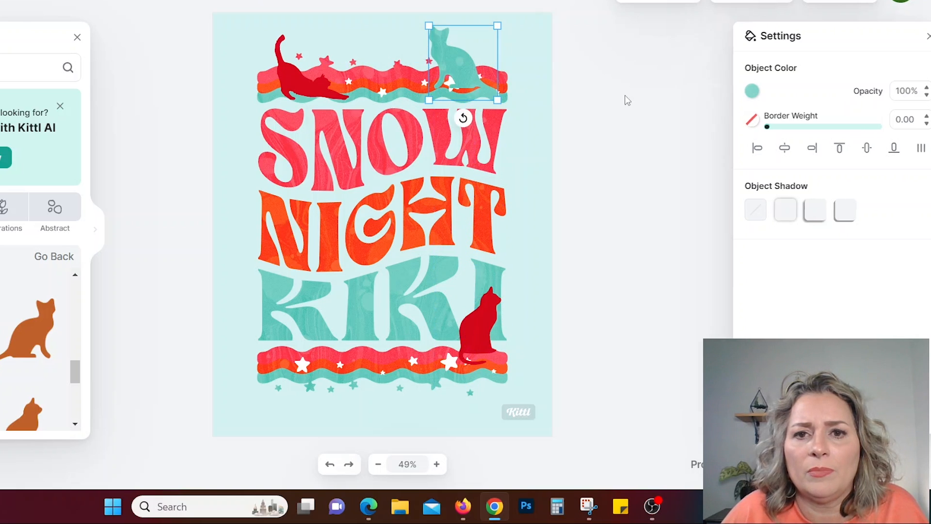
left_click(623, 98)
Recolor the stretching cat on the upper wavy border to the document's teal 83d4ca.
left_click(326, 97)
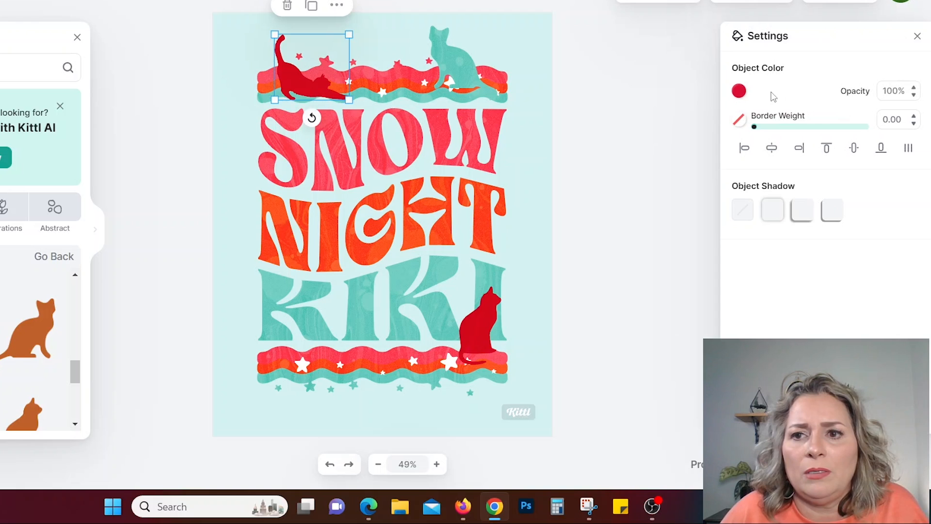
left_click(738, 91)
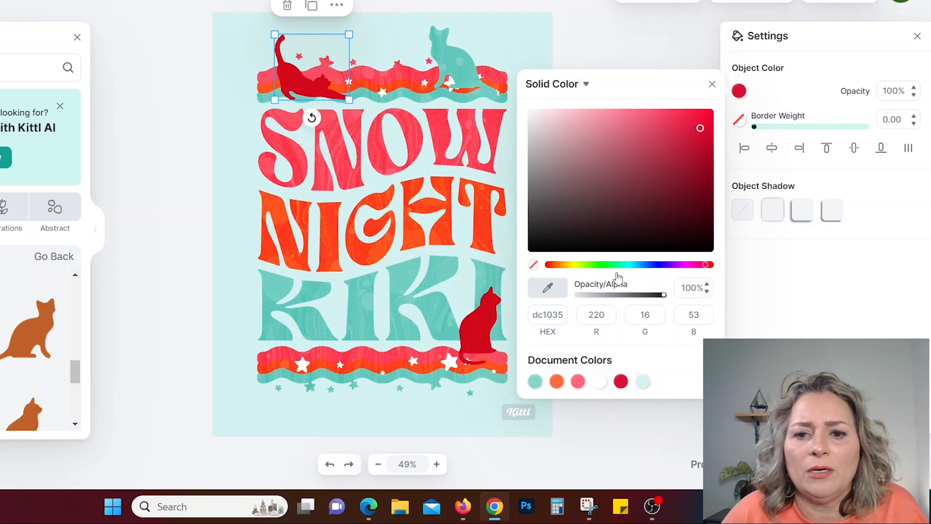
left_click(534, 383)
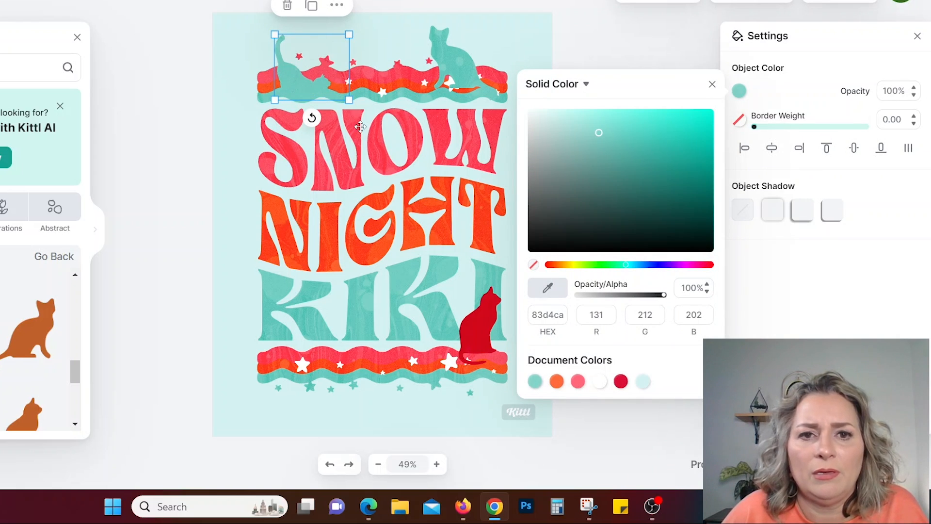
left_click_drag(308, 72, 308, 59)
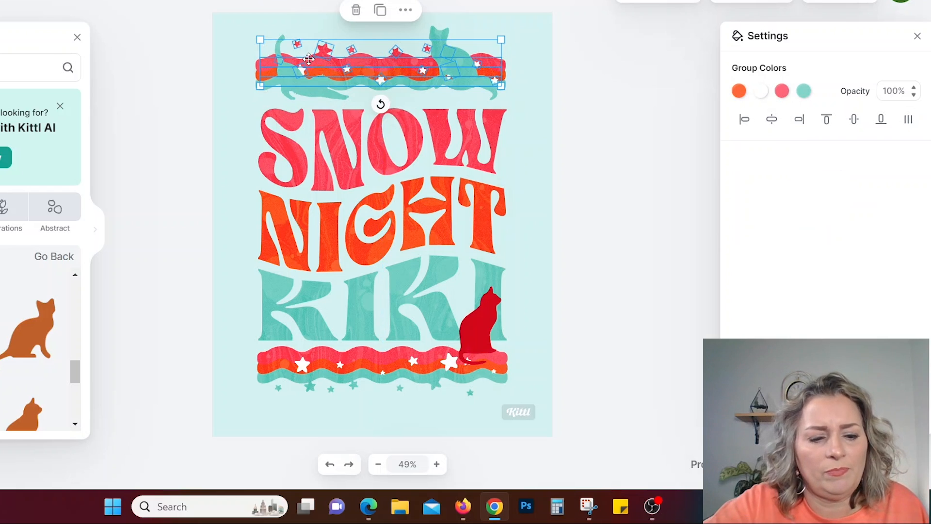
key("ctrl+z")
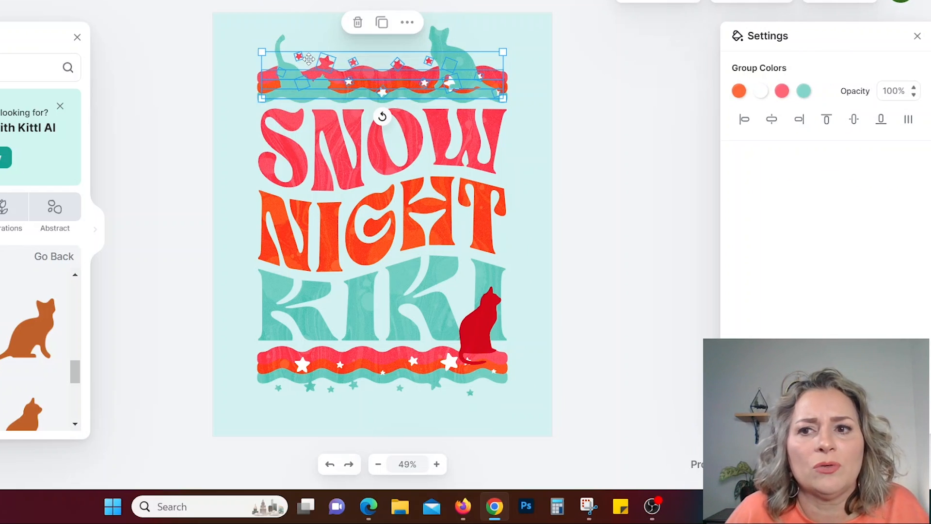
left_click(598, 106)
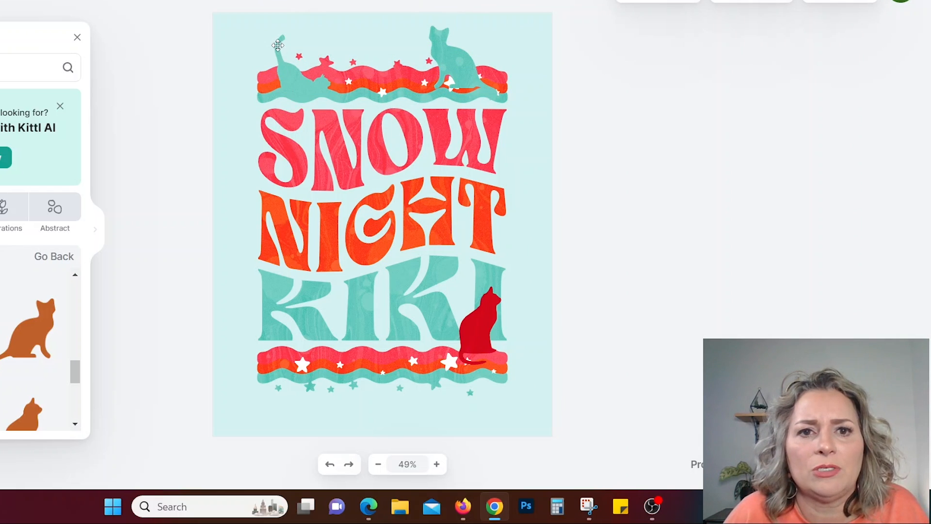
Move the teal stretching cat slightly higher on the upper wavy border and deselect it.
left_click(283, 52)
left_click_drag(301, 79, 300, 72)
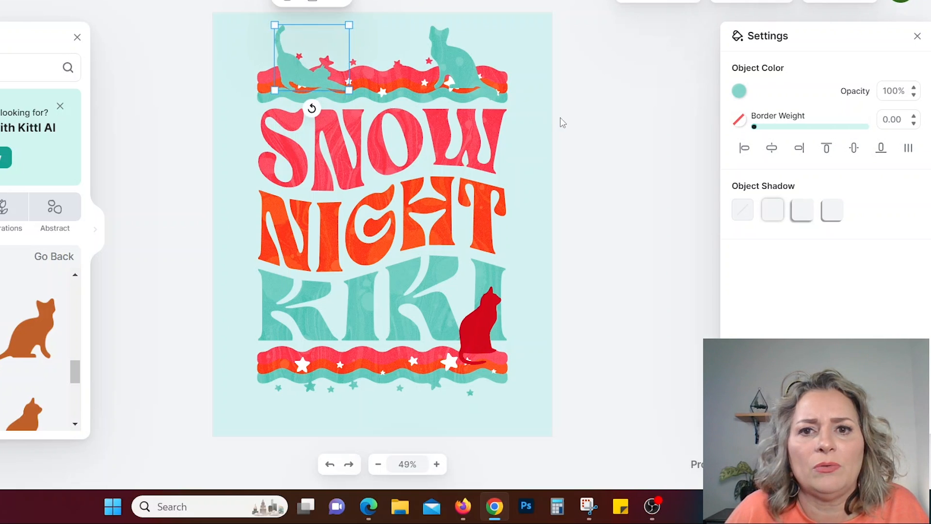
left_click(560, 117)
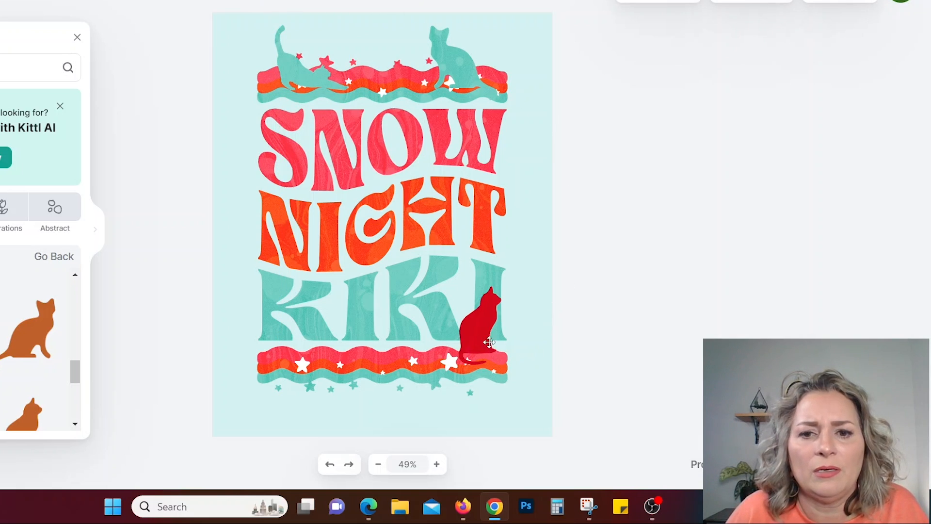
Try the document colors on the sitting cat beside KIKI, make it white, and move it slightly up.
left_click(479, 326)
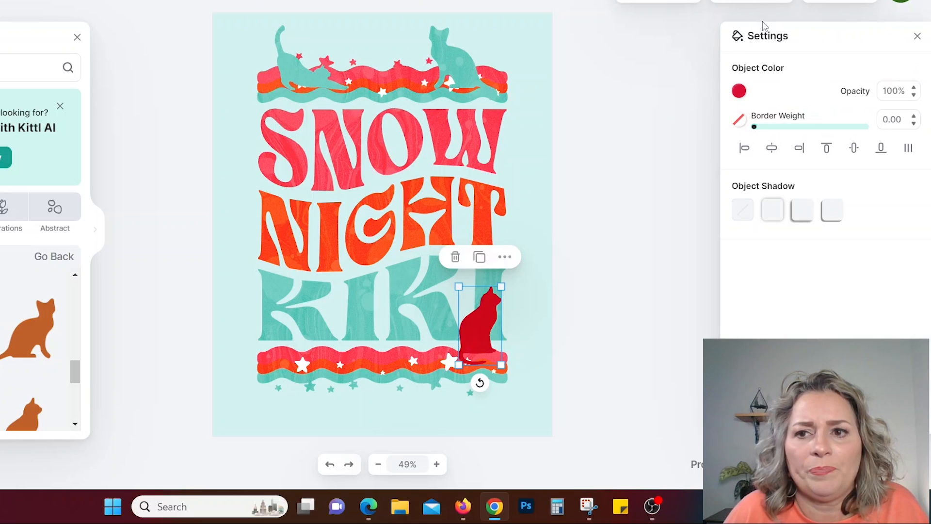
left_click(738, 91)
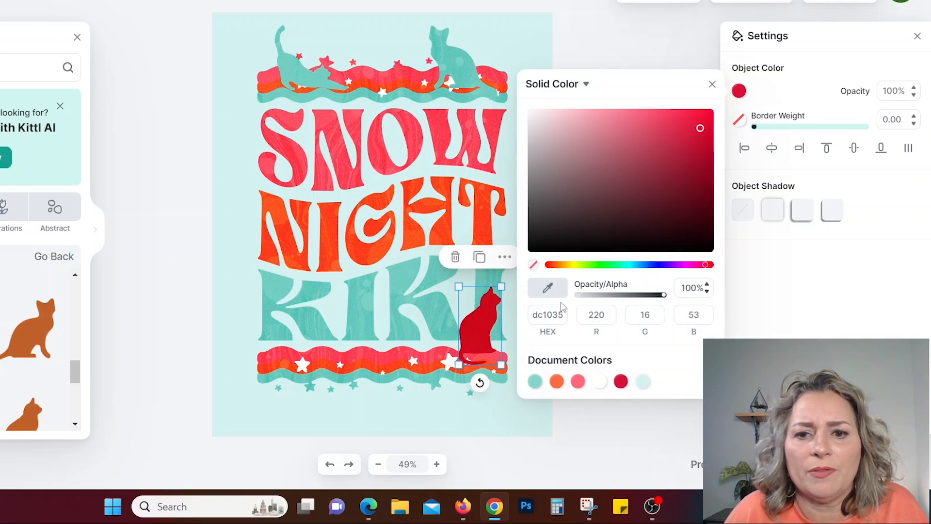
left_click(535, 387)
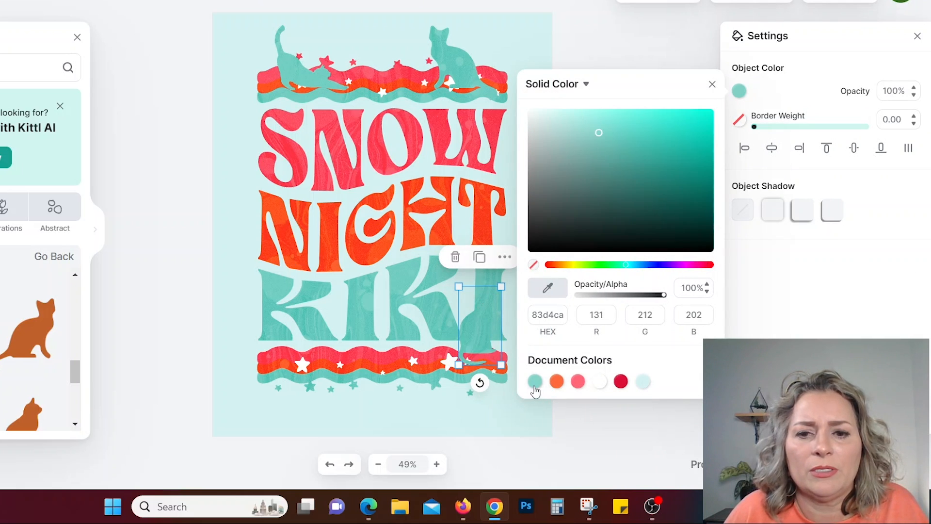
left_click(558, 382)
left_click(578, 382)
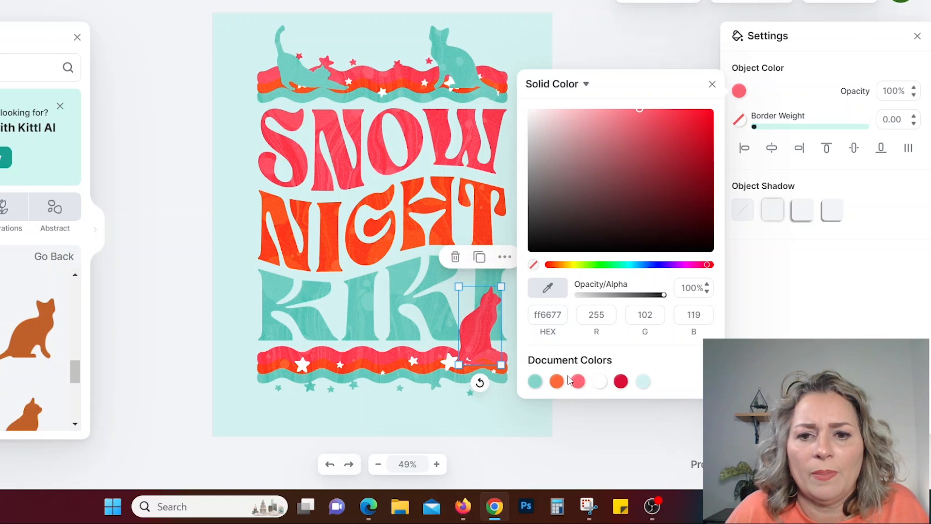
left_click(621, 382)
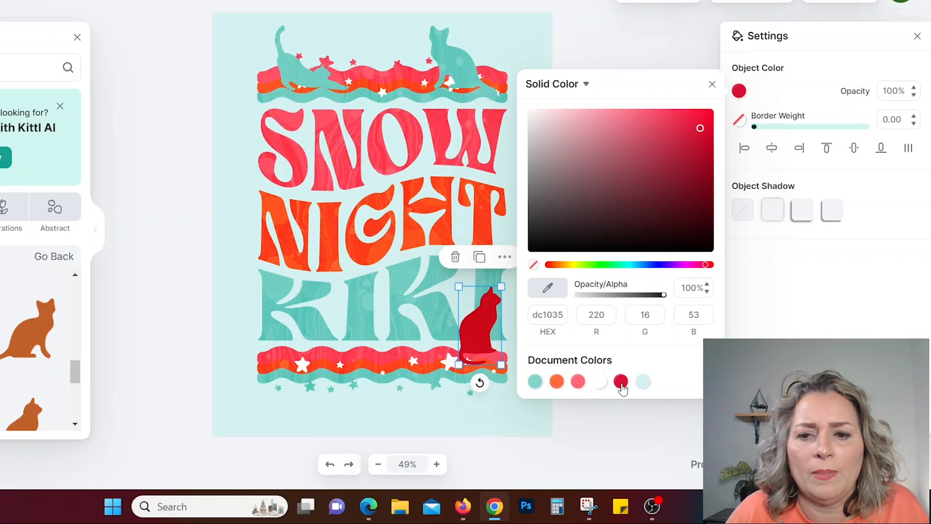
left_click(642, 383)
left_click(600, 383)
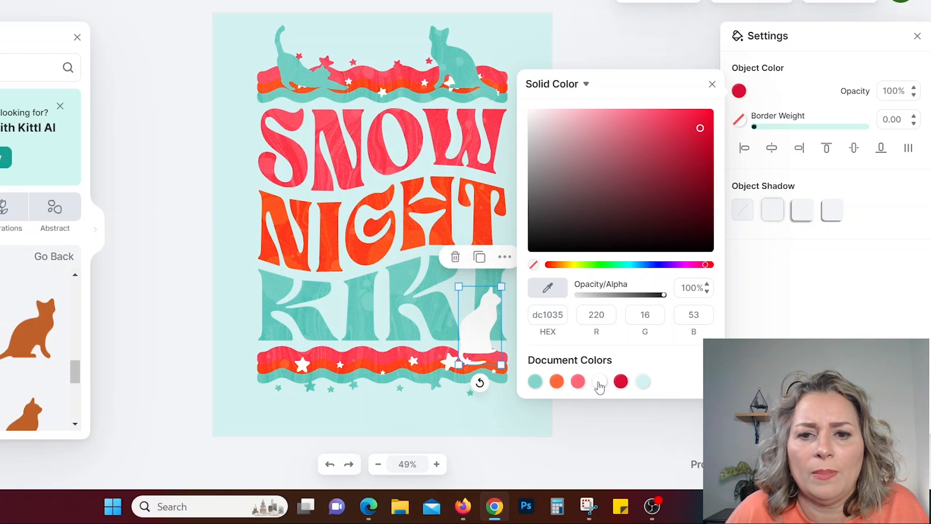
left_click_drag(472, 324, 471, 319)
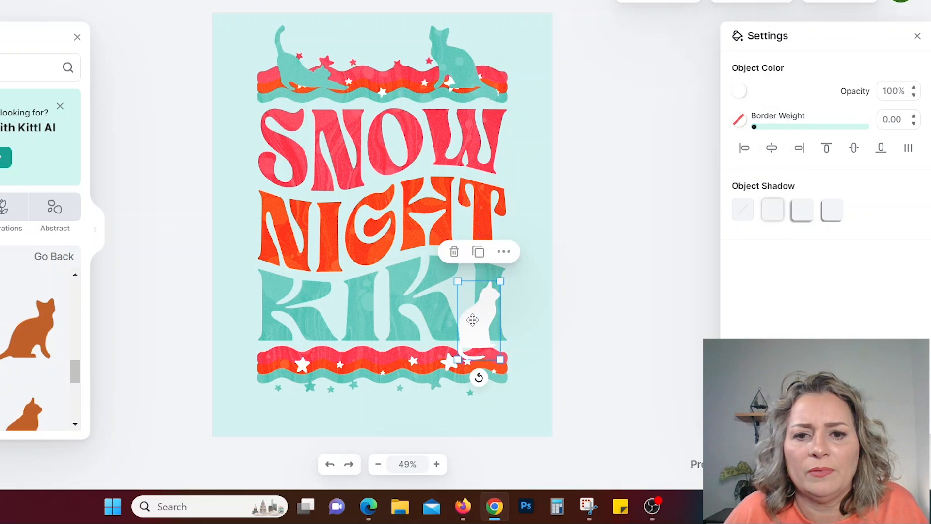
left_click(560, 338)
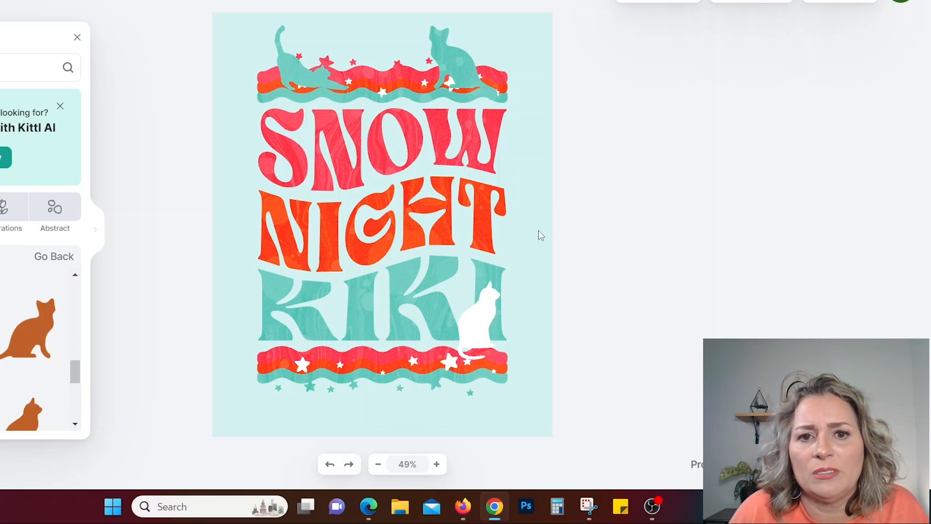
Delete the SNOW text line and move the NIGHT line up beneath the upper wavy border.
left_click(382, 141)
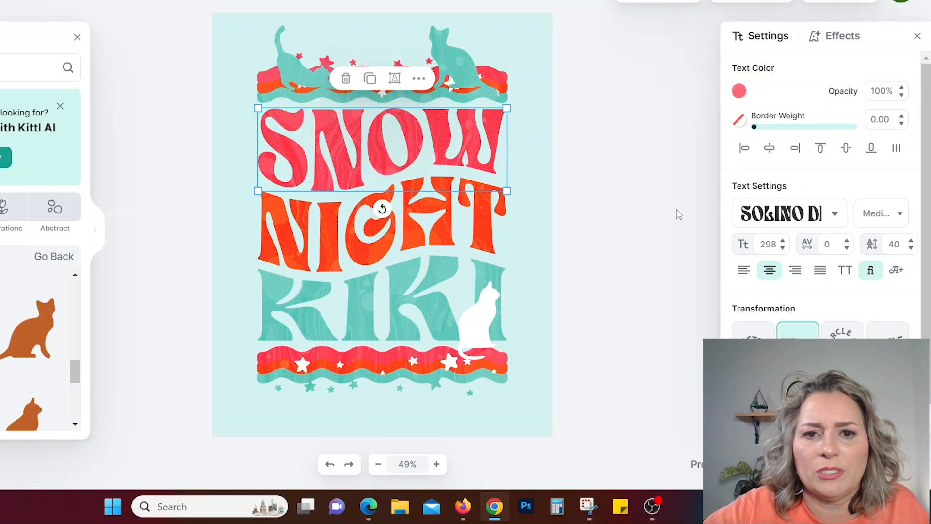
key("Delete")
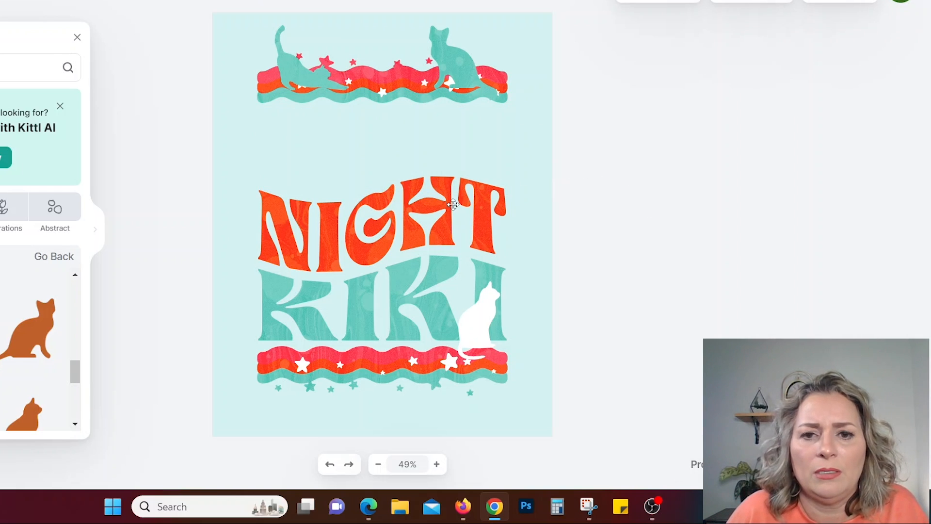
left_click(380, 223)
left_click_drag(380, 223, 383, 168)
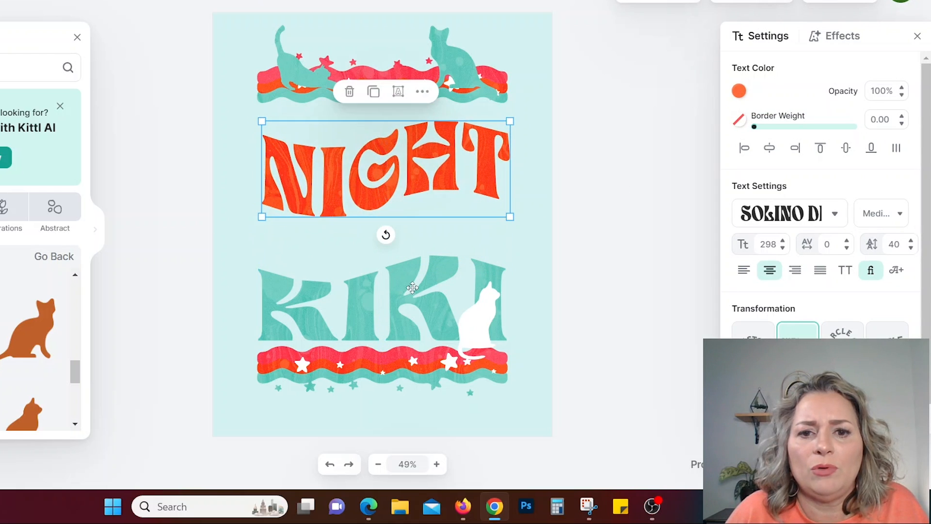
Move KIKI up directly beneath NIGHT, and move the lower wavy border together with the white cat up beneath KIKI.
left_click_drag(412, 288, 406, 230)
left_click(527, 267)
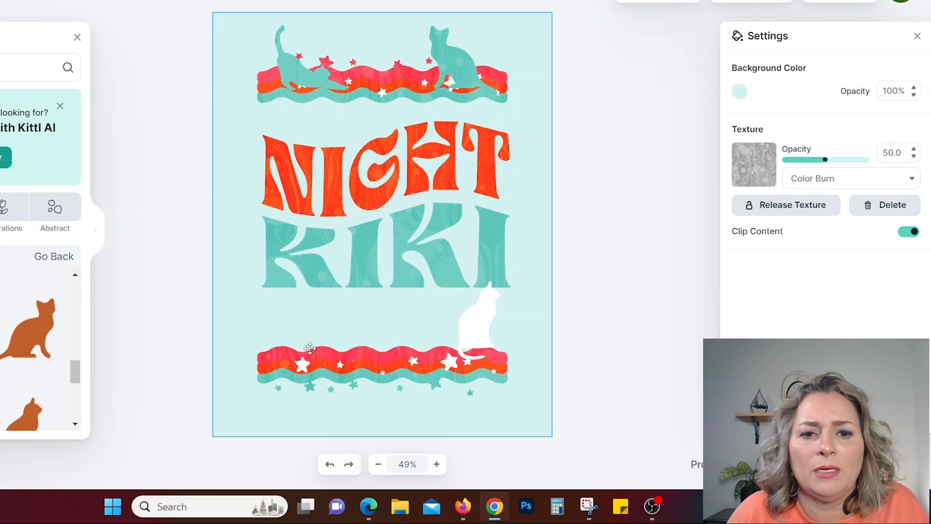
left_click(308, 366)
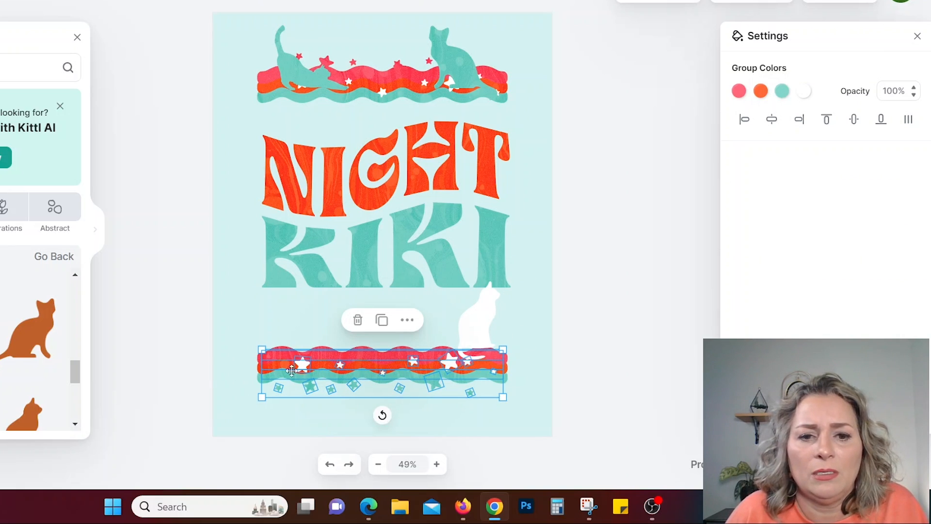
left_click(488, 308, "shift")
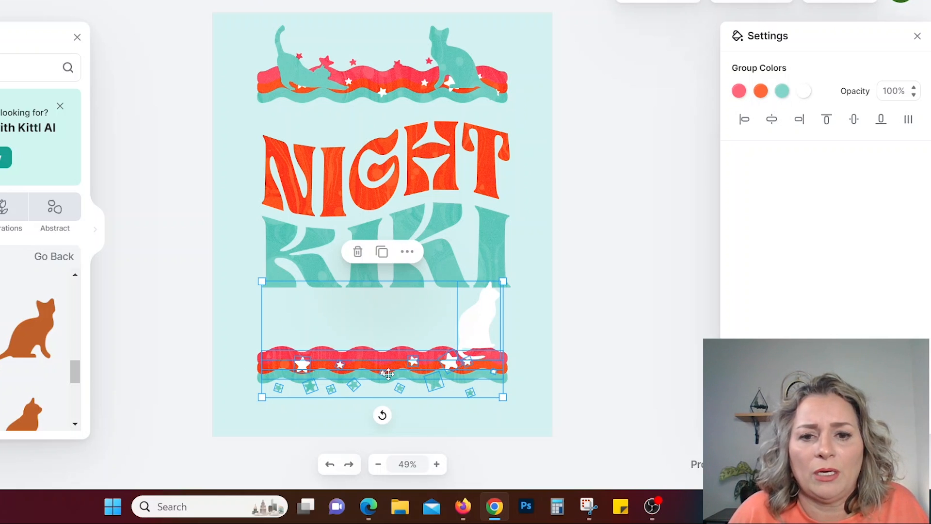
left_click_drag(388, 373, 393, 321)
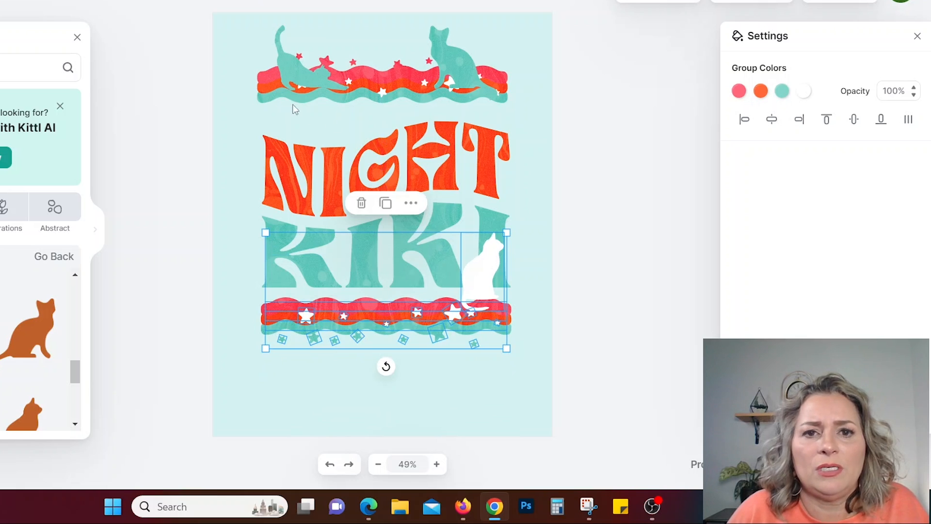
Move the upper wavy border and its two teal cats together slightly down, closer to NIGHT.
left_click(284, 72)
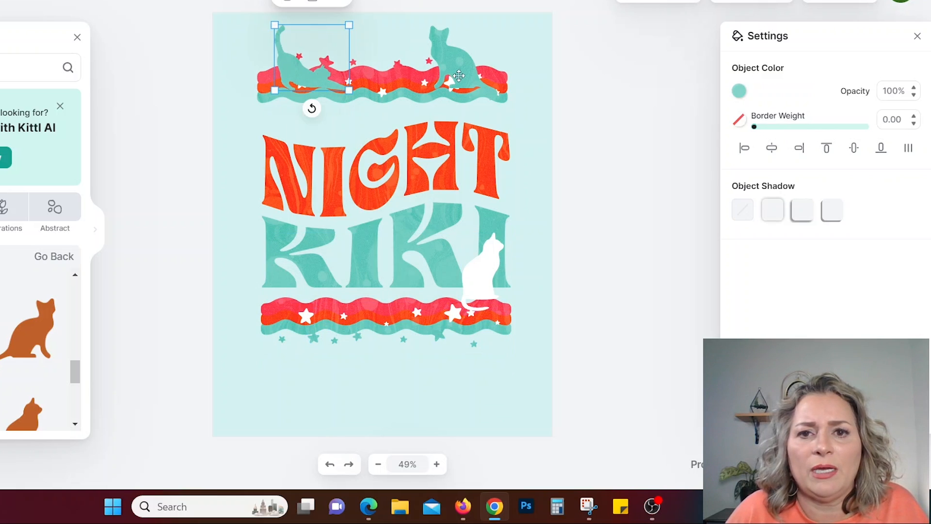
left_click(460, 70, "shift")
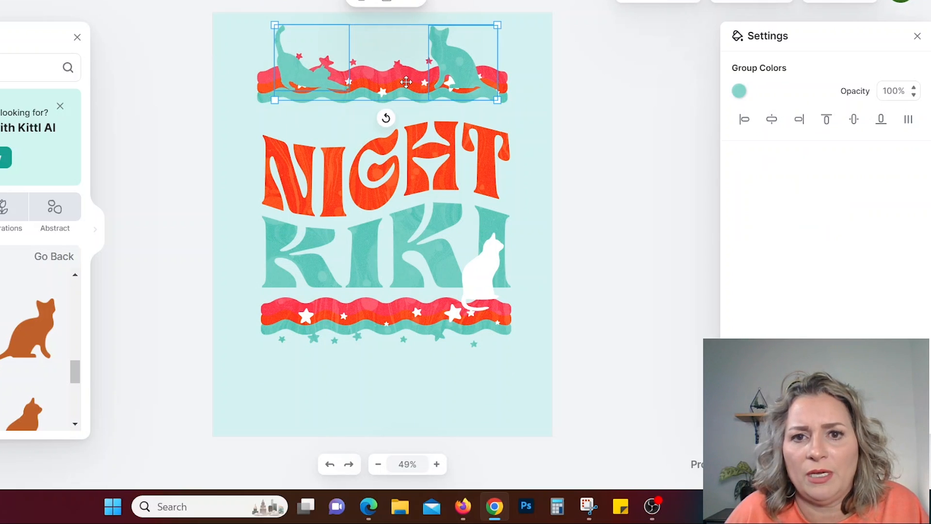
left_click(384, 88, "shift")
left_click_drag(389, 75, 391, 86)
left_click(515, 235)
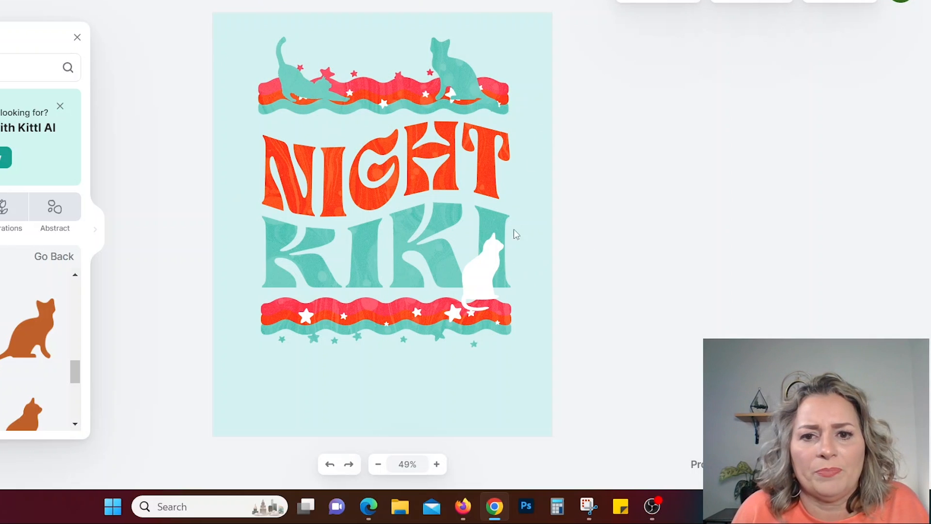
Delete the teal sitting cat from the upper wavy border and enlarge the stretching cat slightly.
left_click(296, 85)
left_click(453, 66)
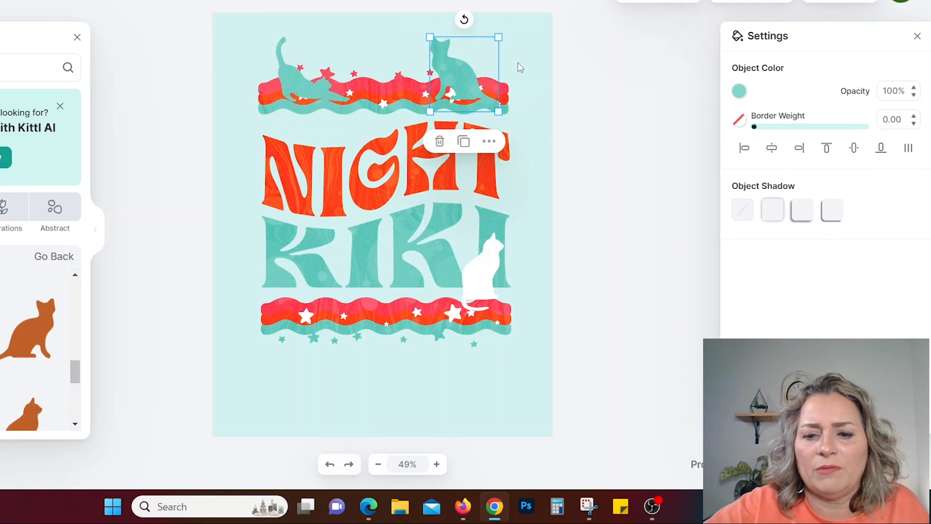
left_click(518, 67)
left_click(298, 92)
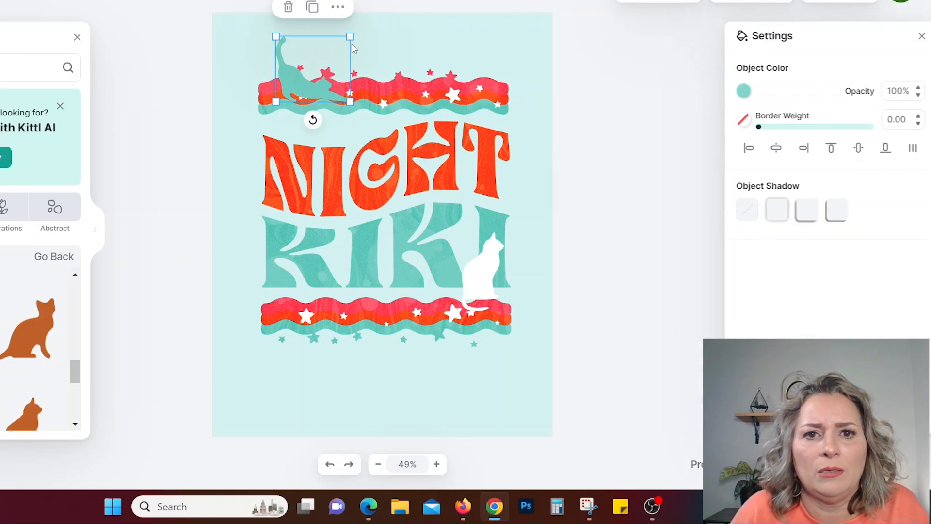
left_click_drag(350, 37, 364, 25)
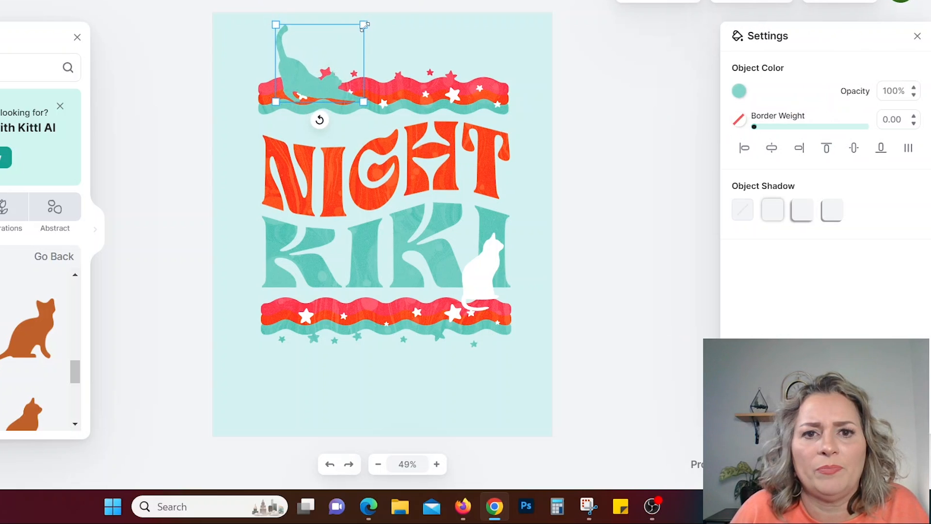
left_click(416, 156)
Set the artboard texture's opacity to 33, try the Multiply blend mode, and settle on Soft Light.
left_click(568, 187)
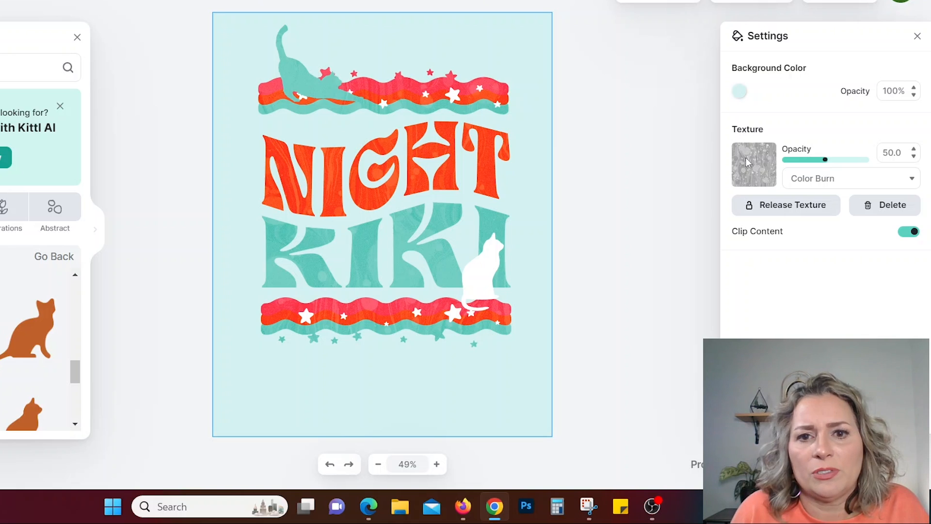
mouse_move(825, 159)
left_mouse_down()
mouse_move(751, 171)
mouse_move(822, 158)
mouse_move(813, 161)
left_mouse_up()
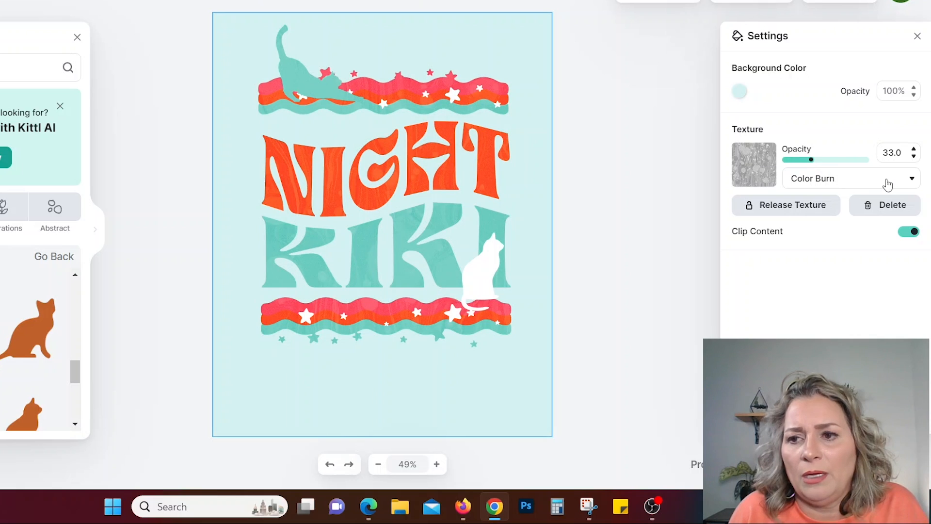
left_click(910, 181)
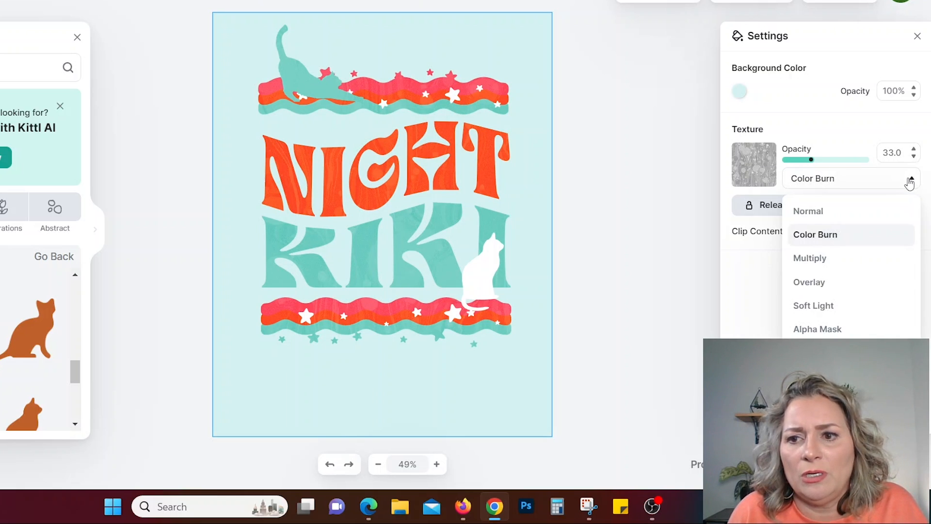
left_click(819, 262)
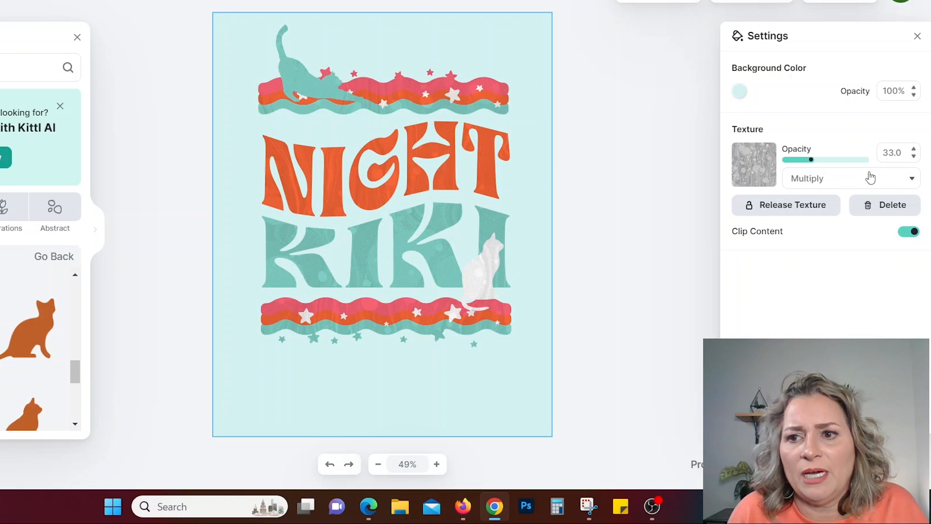
left_click(909, 180)
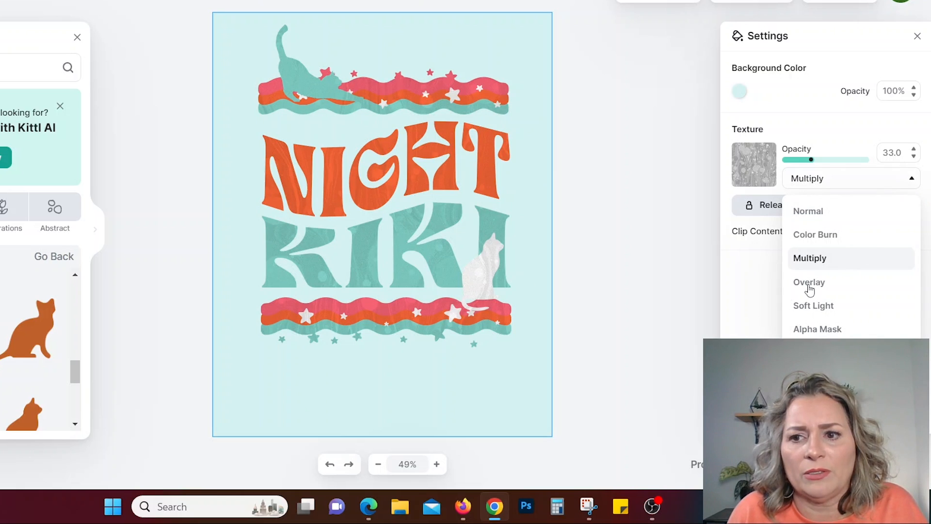
left_click(811, 308)
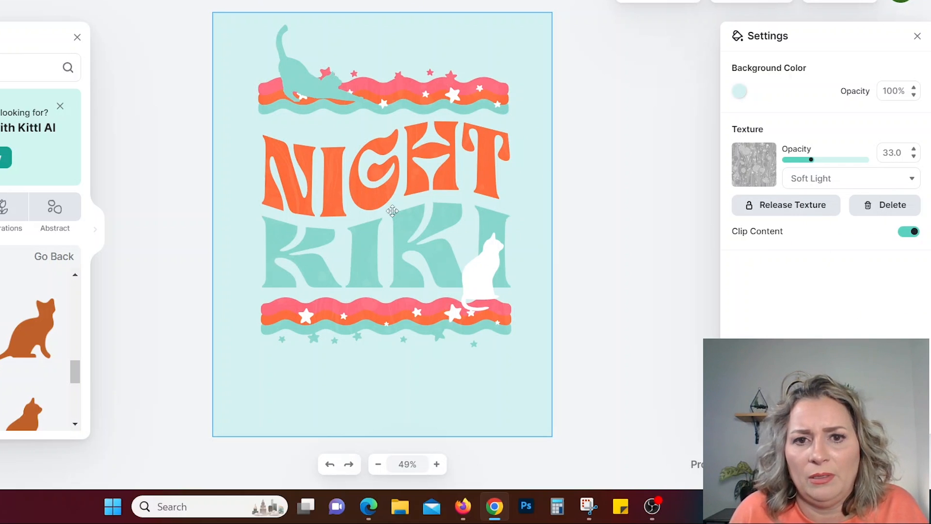
Add a blurred drop shadow to the stretching cat and recolor the shadow a muted dark gray-teal.
left_click(295, 84)
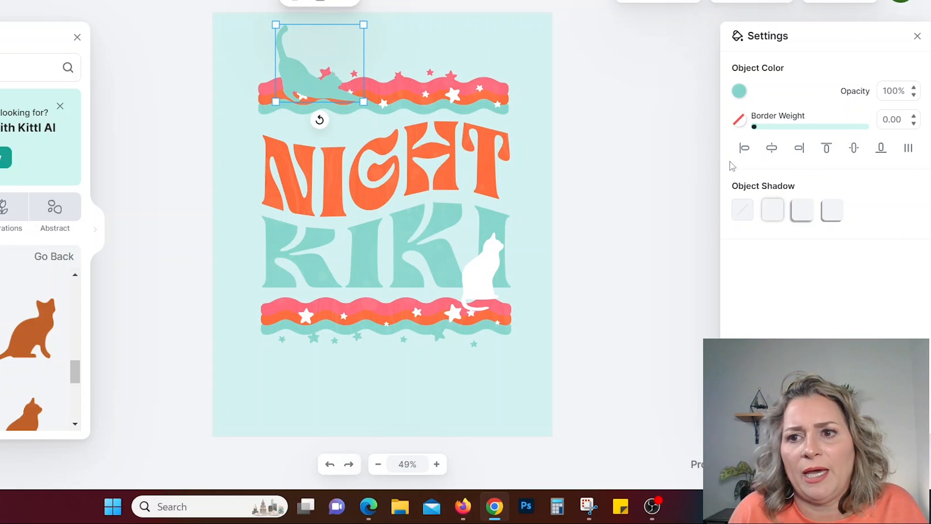
left_click(809, 216)
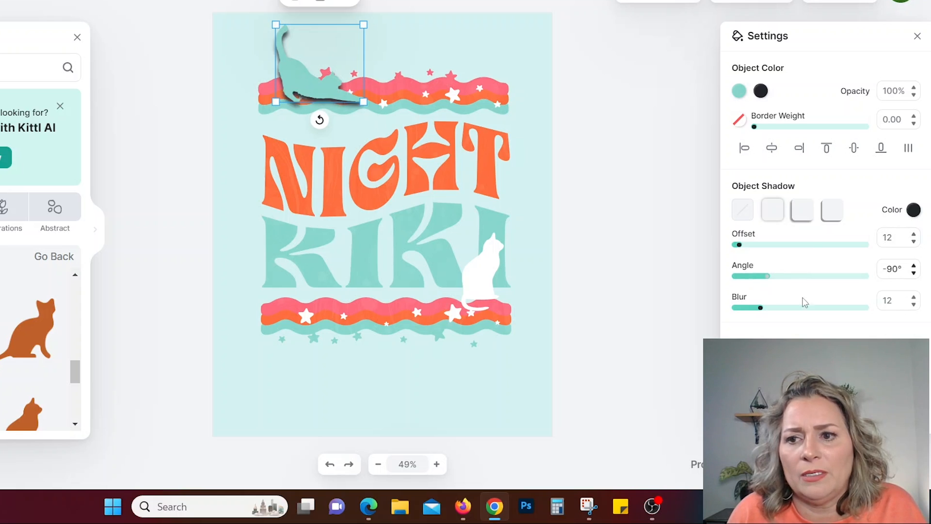
left_click(913, 209)
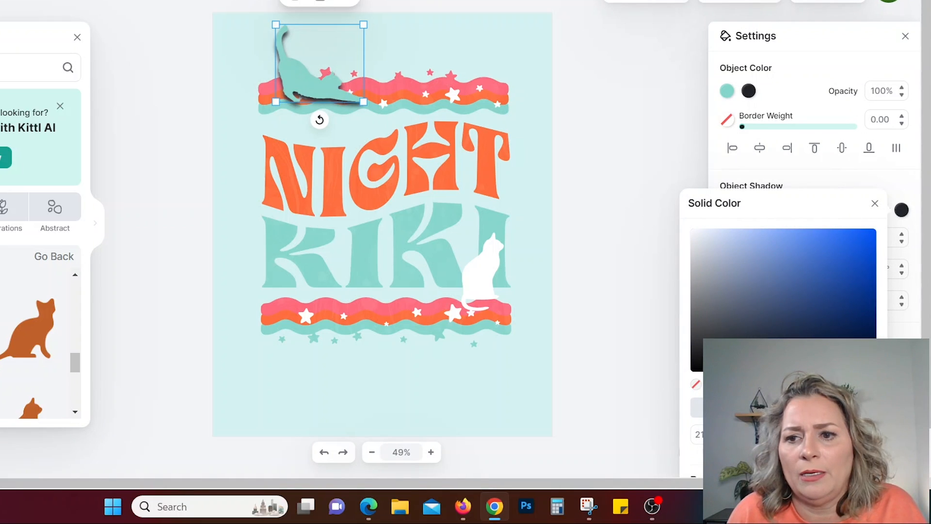
left_click(714, 281)
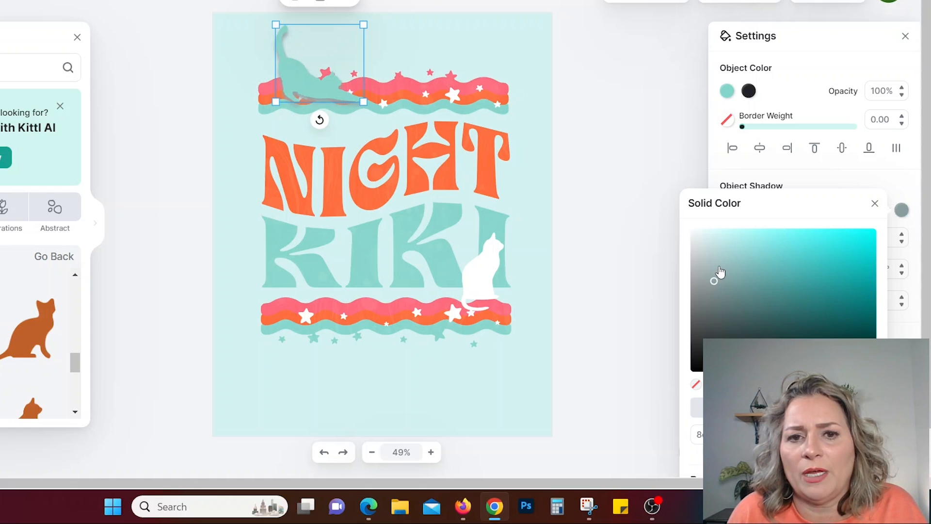
left_click(716, 300)
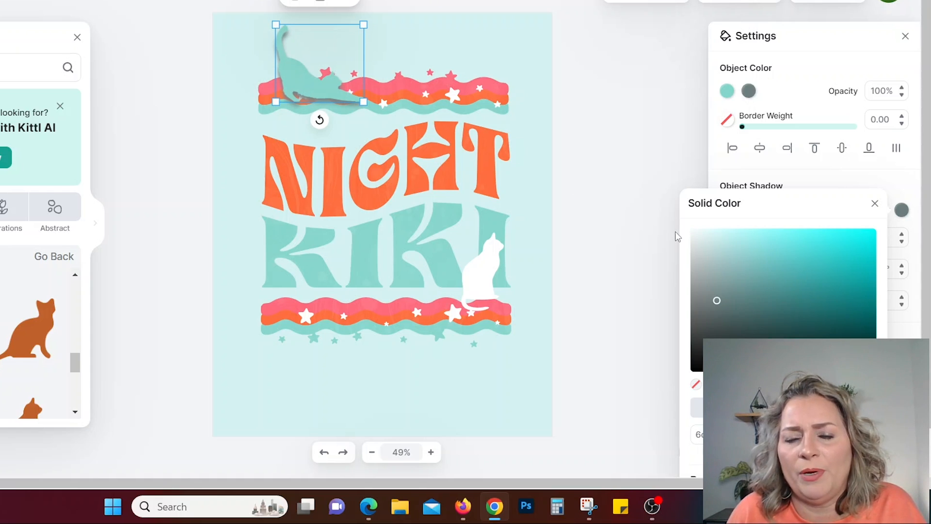
left_click(612, 328)
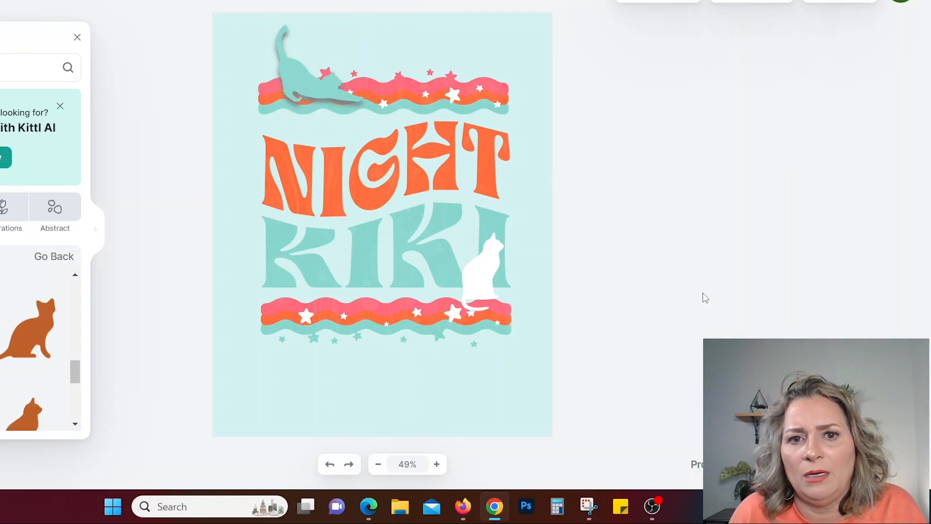
Give the white sitting cat beside KIKI the same blurred drop shadow in muted dark gray-teal.
left_click(488, 261)
left_click(801, 210)
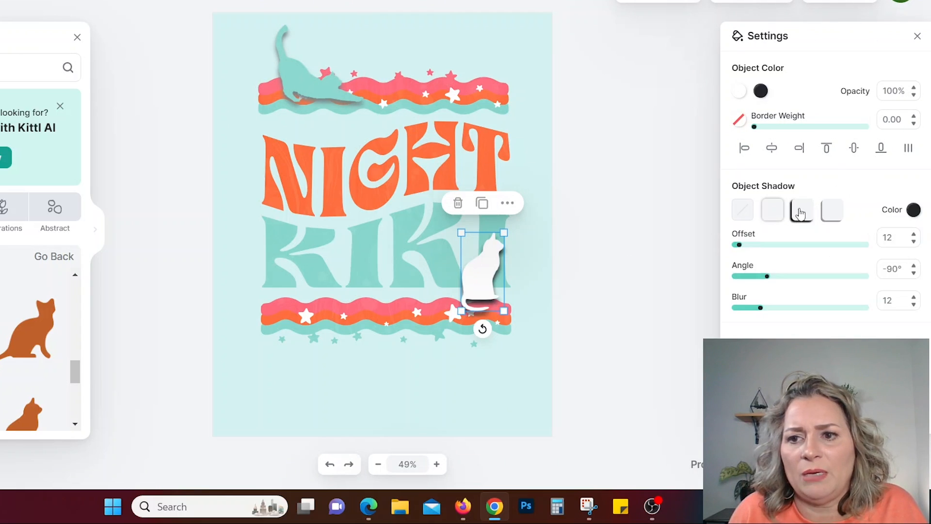
left_click(914, 209)
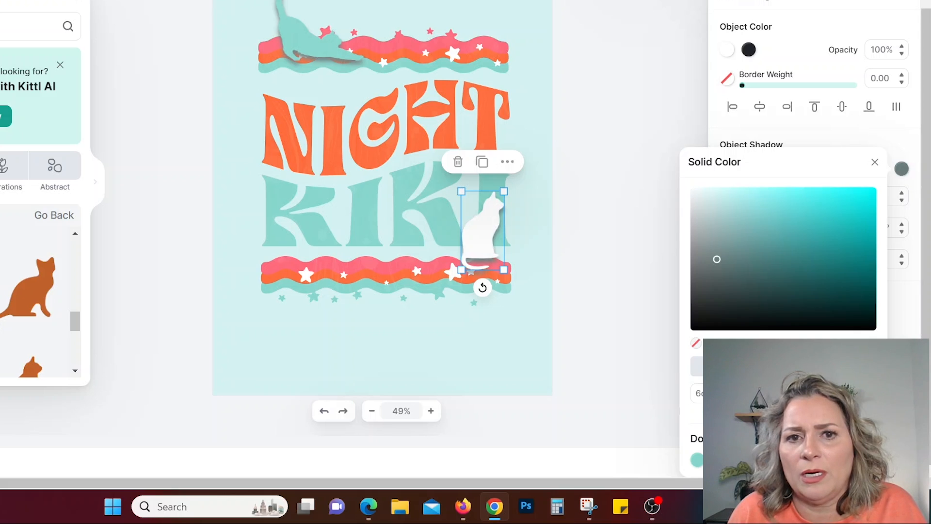
left_click(597, 348)
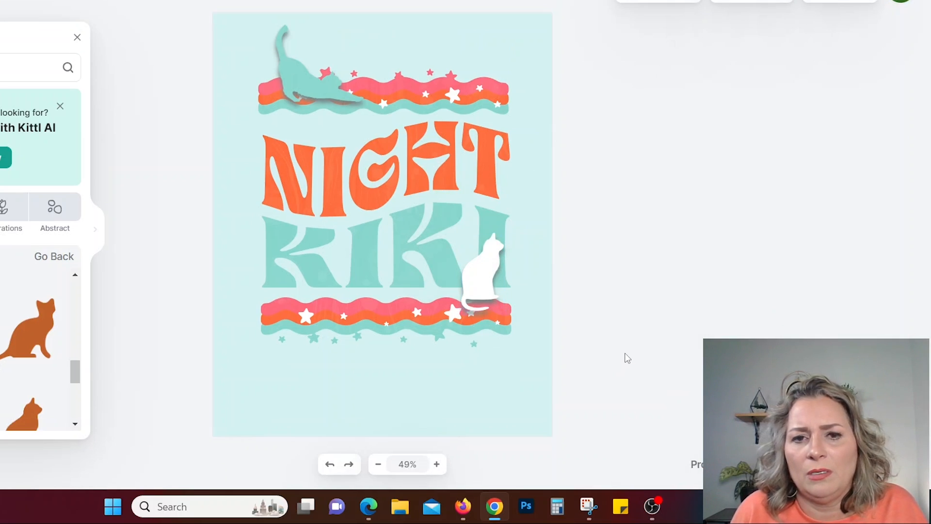
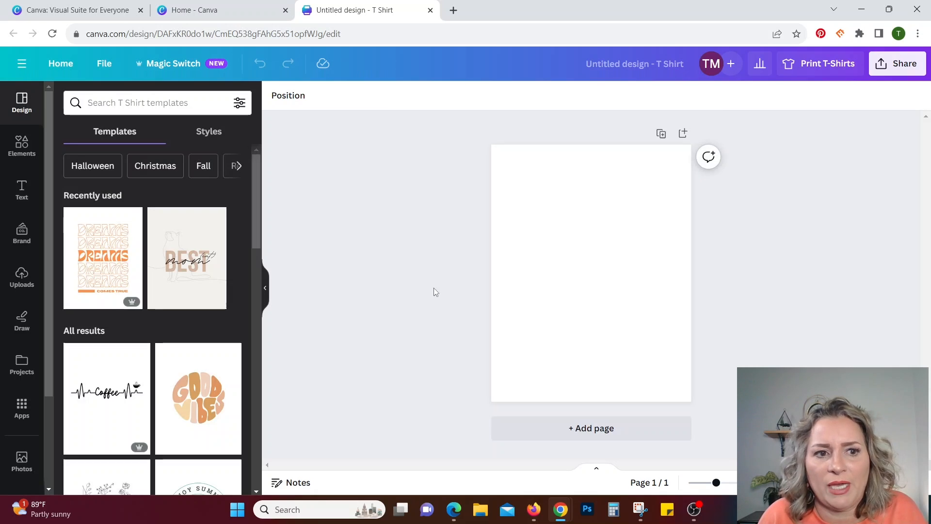
Search the elements library for "cat line art" and show all matching graphics.
left_click(22, 144)
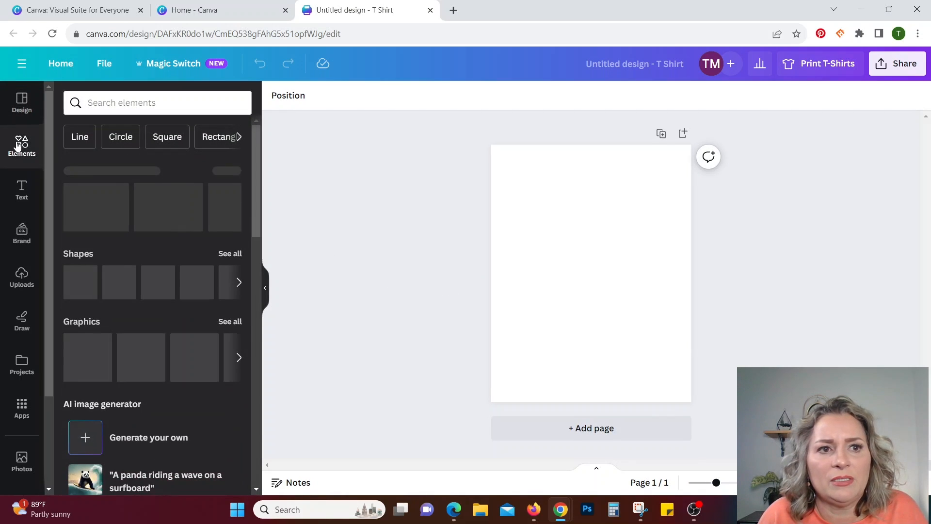
left_click(136, 103)
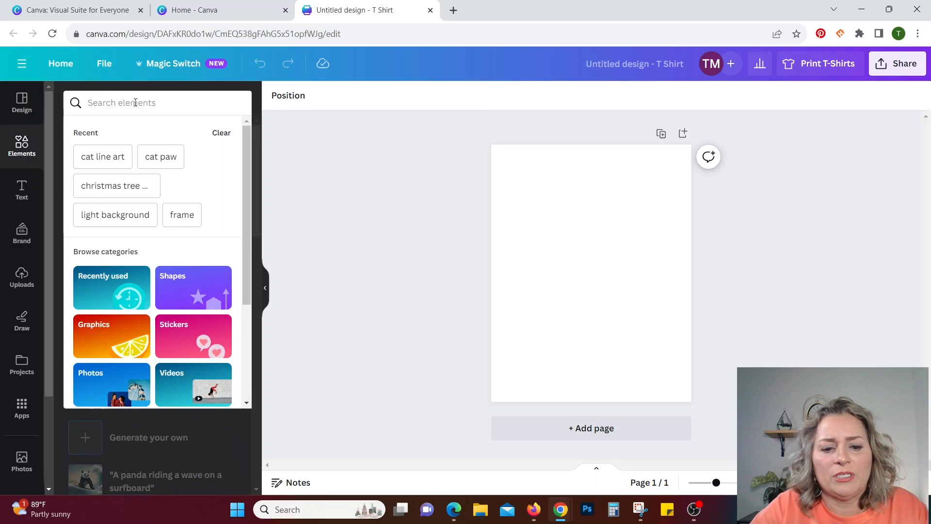
type("cat lin")
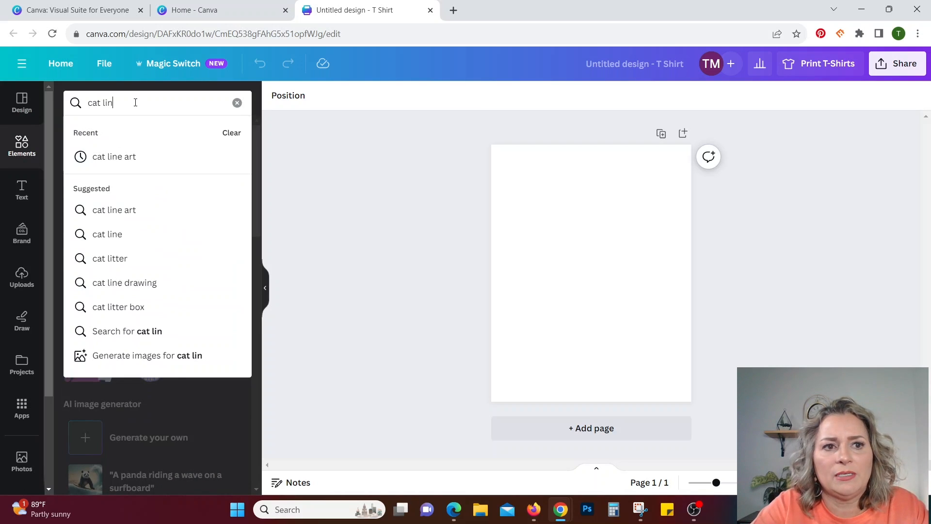
type("e art")
left_click(82, 230)
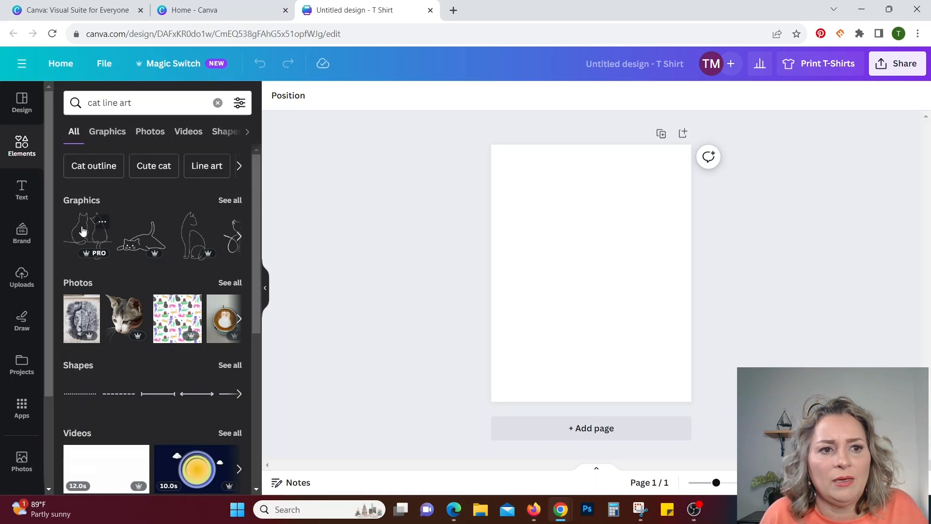
left_click(230, 200)
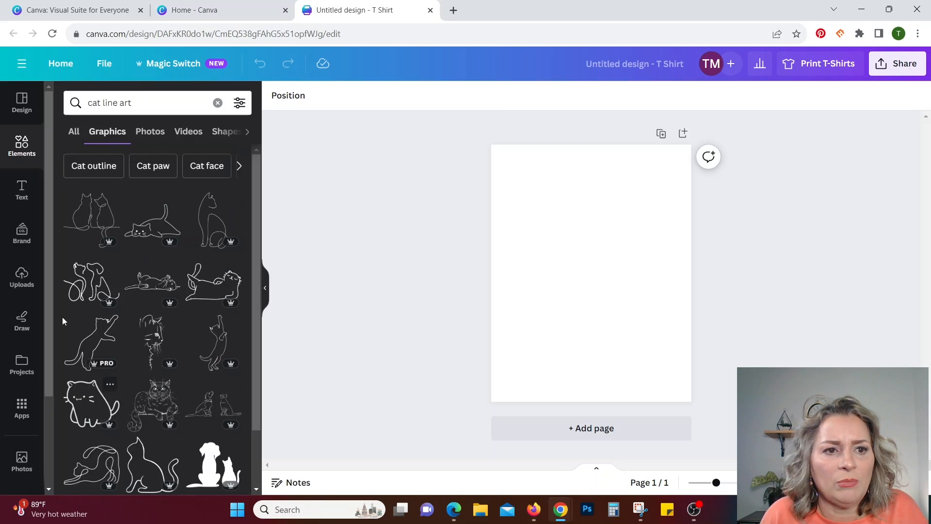
Place the line drawing of two cats in the page's upper area and add a slightly reduced single sitting cat beside it.
left_click(92, 215)
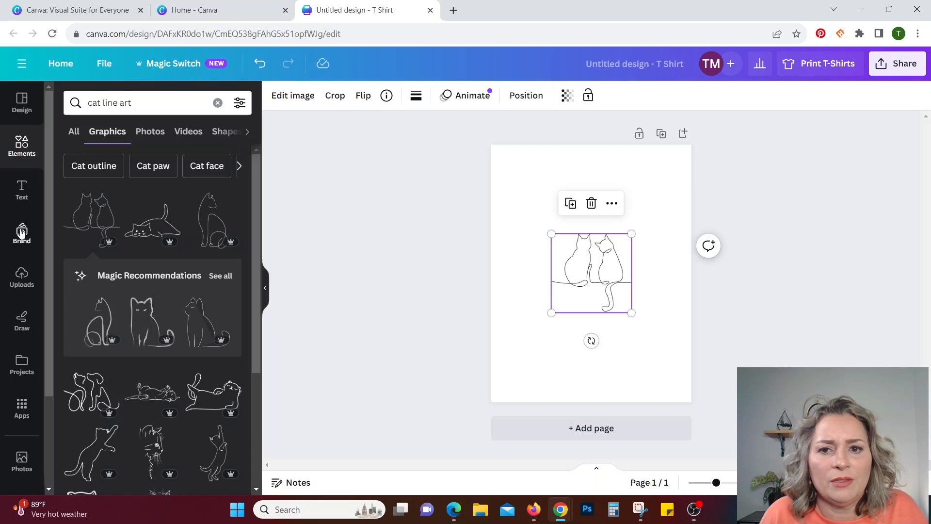
left_click_drag(597, 277, 562, 212)
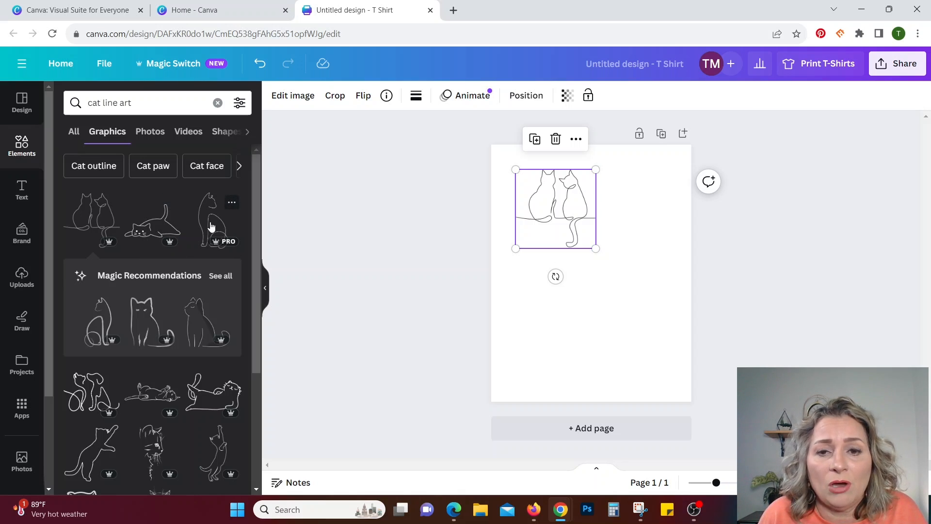
left_click_drag(211, 226, 606, 196)
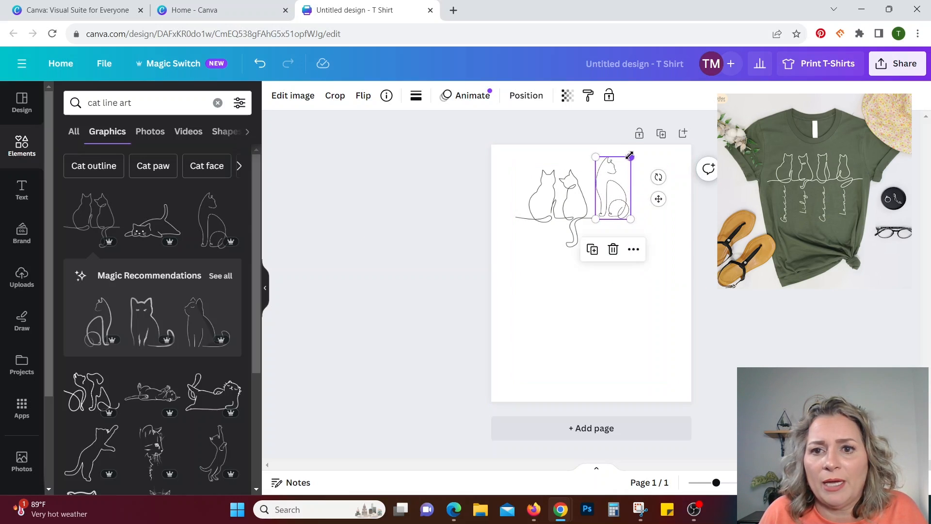
left_click_drag(630, 156, 624, 162)
left_click(592, 302)
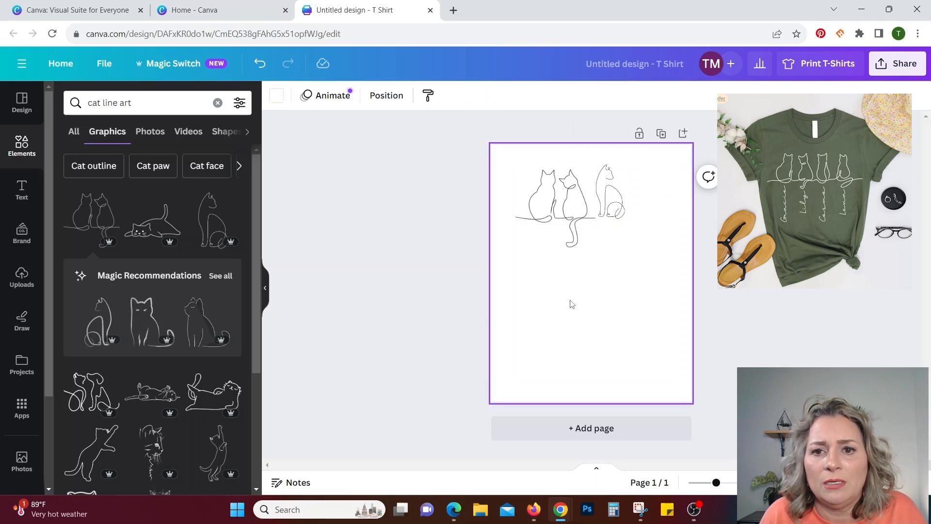
left_click(621, 211)
left_click(548, 286)
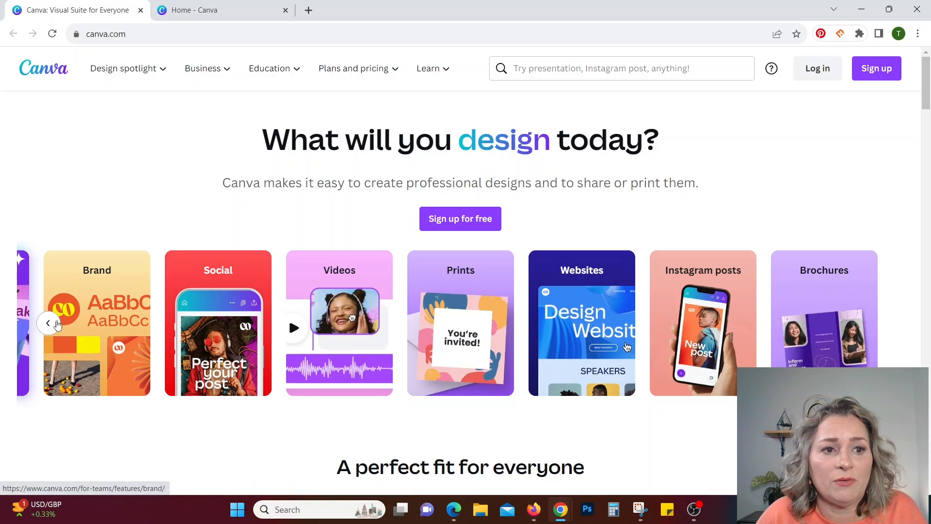
left_click(49, 323)
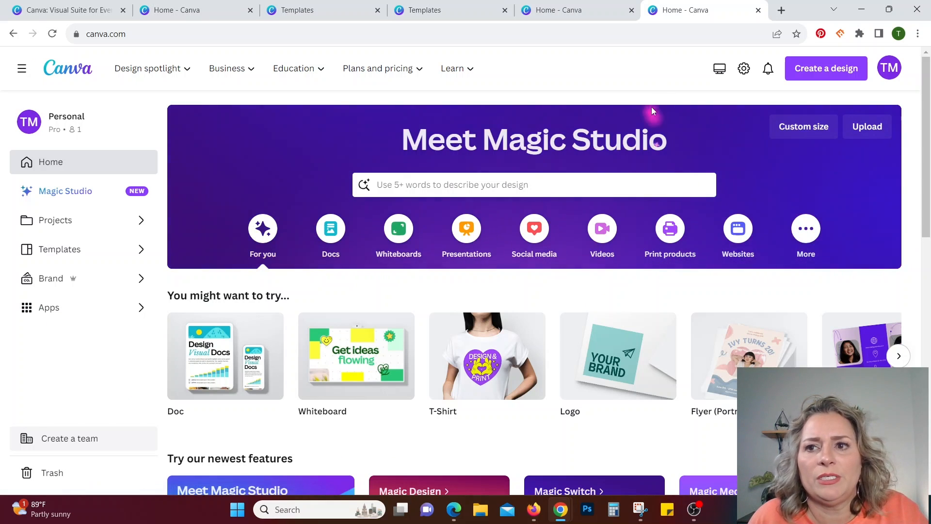
Create a new blank T-Shirt design.
left_click(825, 73)
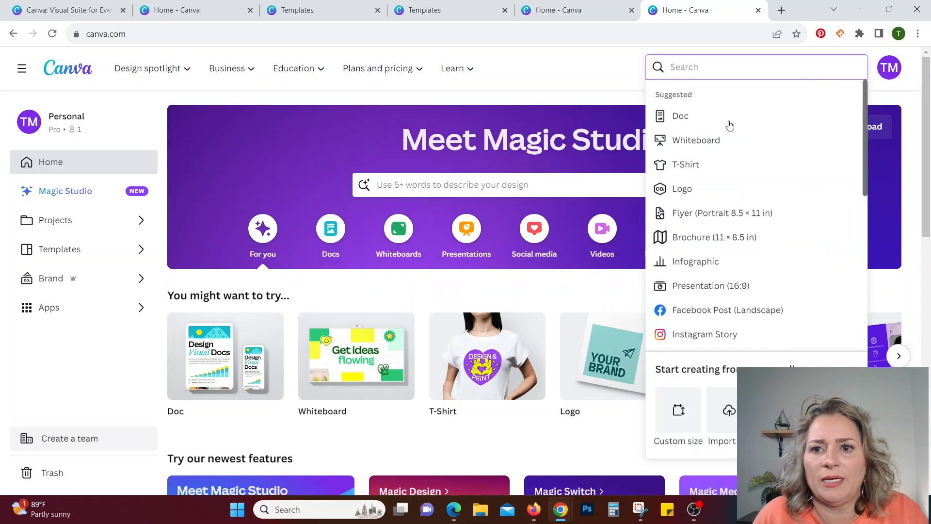
left_click(696, 166)
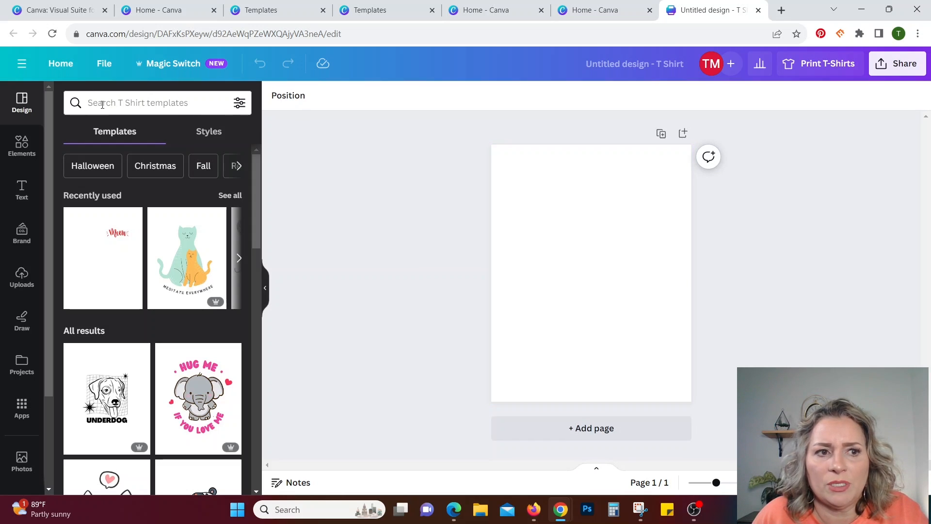
Add the four recently used cat paw graphics to the page: cream and gray, calico, spotted orange, and solid gray.
left_click(4, 142)
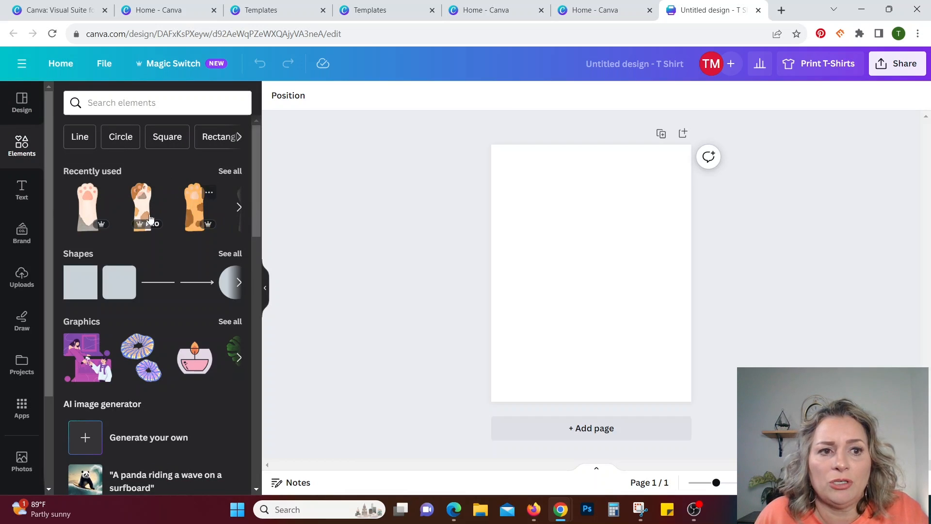
left_click(85, 213)
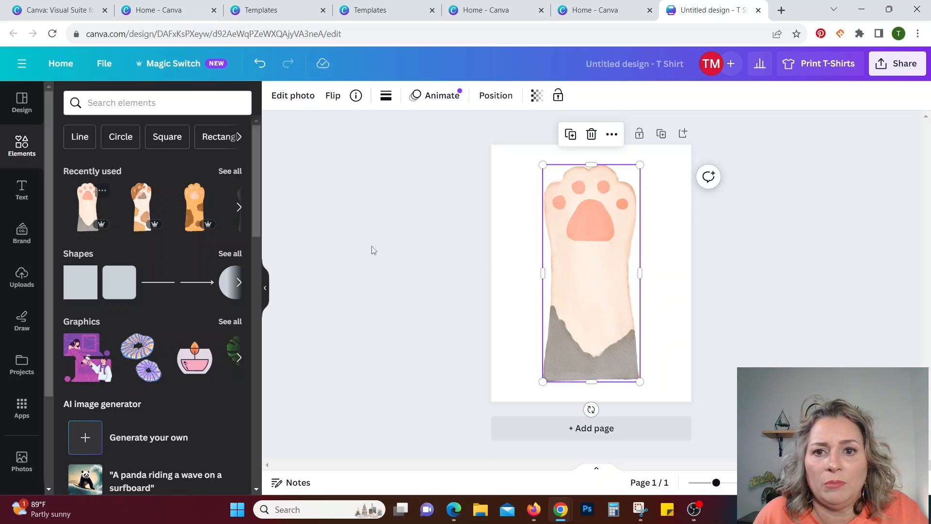
left_click(140, 212)
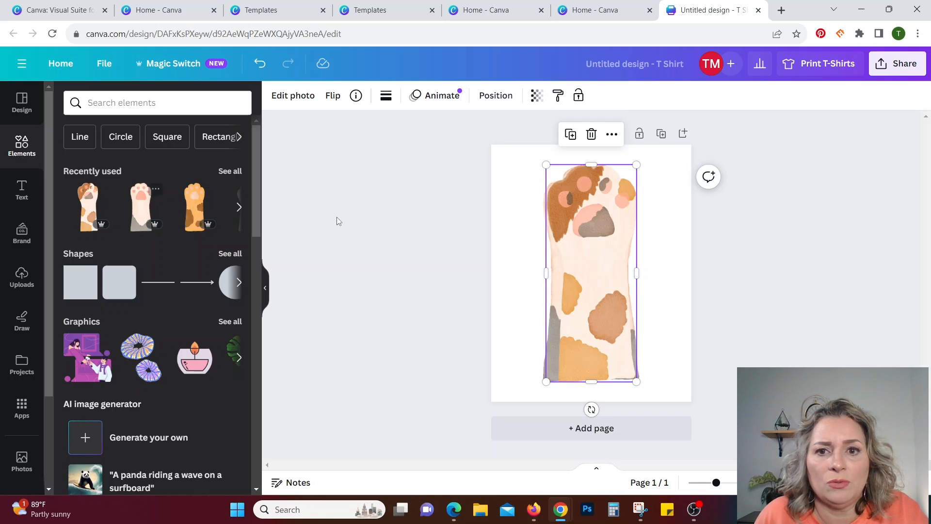
left_click(193, 210)
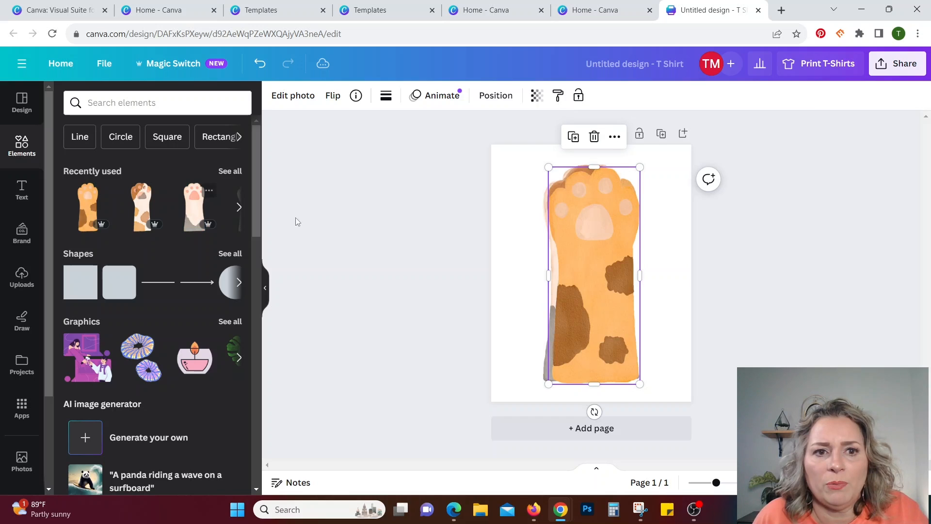
left_click(239, 207)
left_click(83, 212)
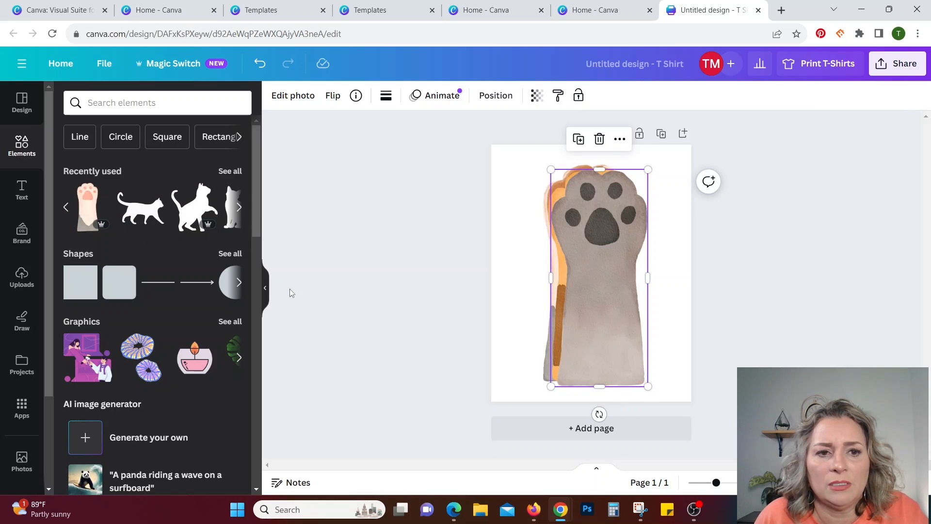
Shrink the four paws together and line them up across the upper page as cream, gray, orange and calico, centering the row.
mouse_move(601, 288)
left_mouse_down()
mouse_move(612, 286)
mouse_move(601, 286)
left_mouse_up()
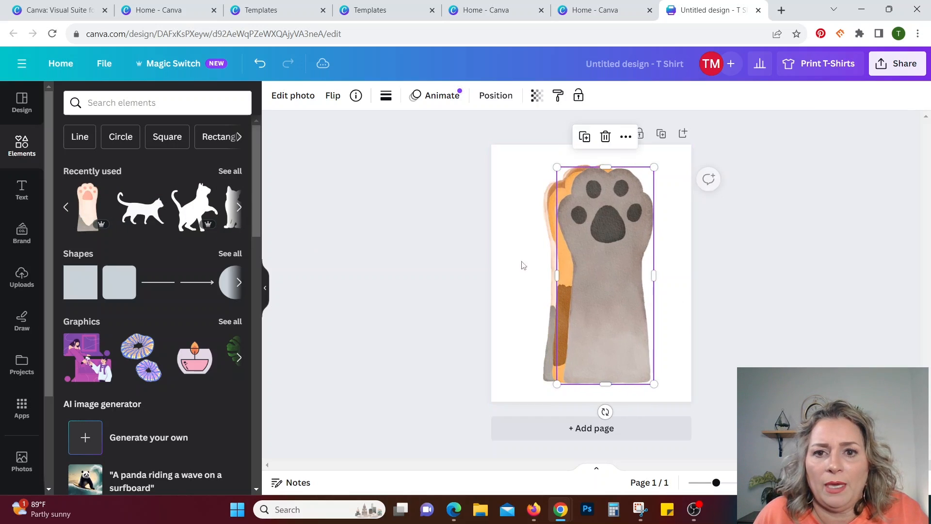
left_click_drag(449, 235, 690, 202)
left_click_drag(655, 166, 589, 293)
left_click_drag(573, 335, 628, 239)
left_click(598, 305)
left_click_drag(537, 251, 670, 247)
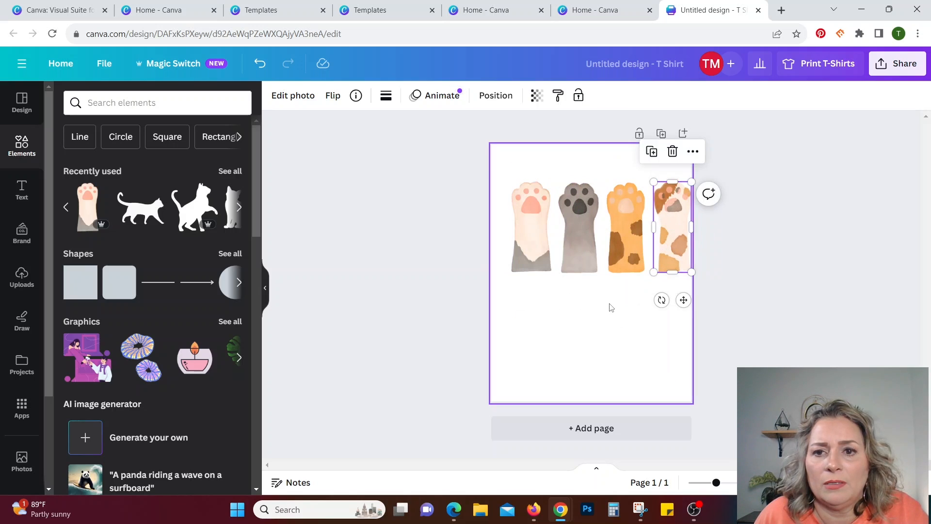
left_click_drag(453, 196, 660, 240)
left_click(625, 352)
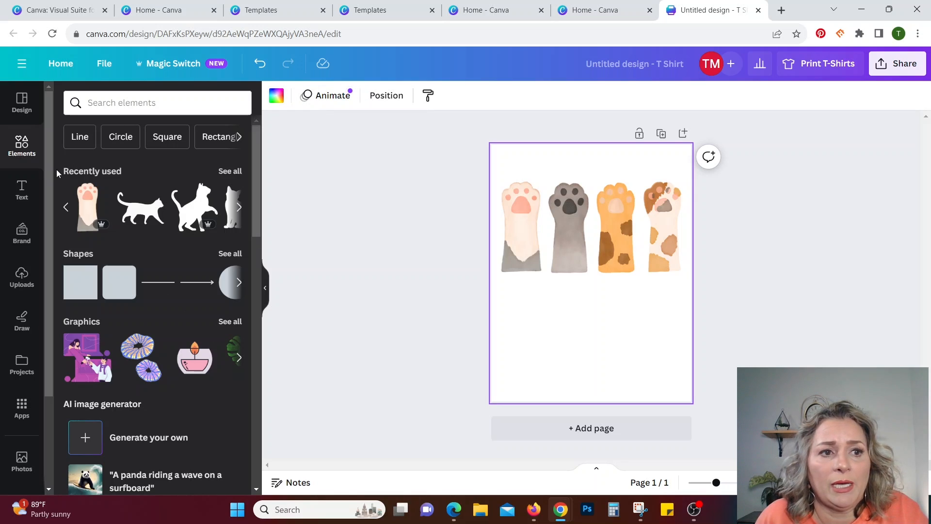
Add a text box reading "Felix" and set its font size to 100.
left_click(21, 190)
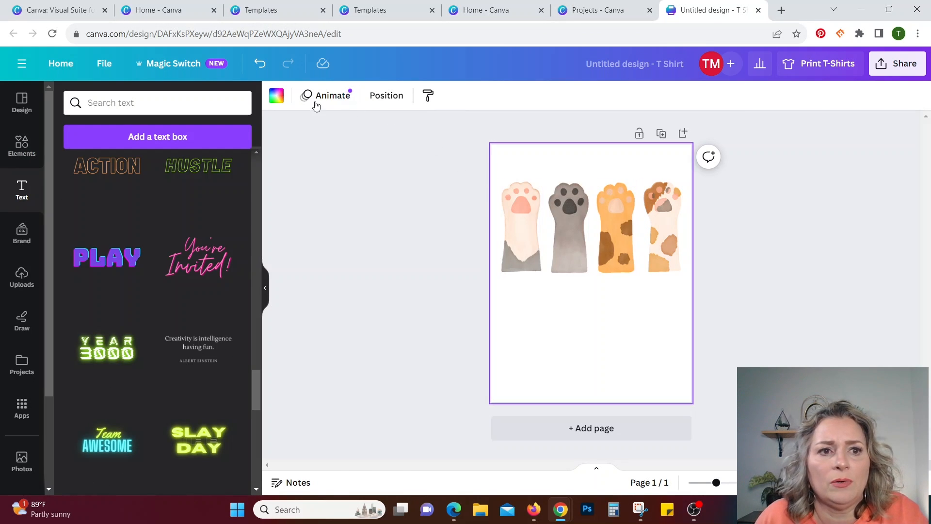
left_click(199, 139)
type("Fe")
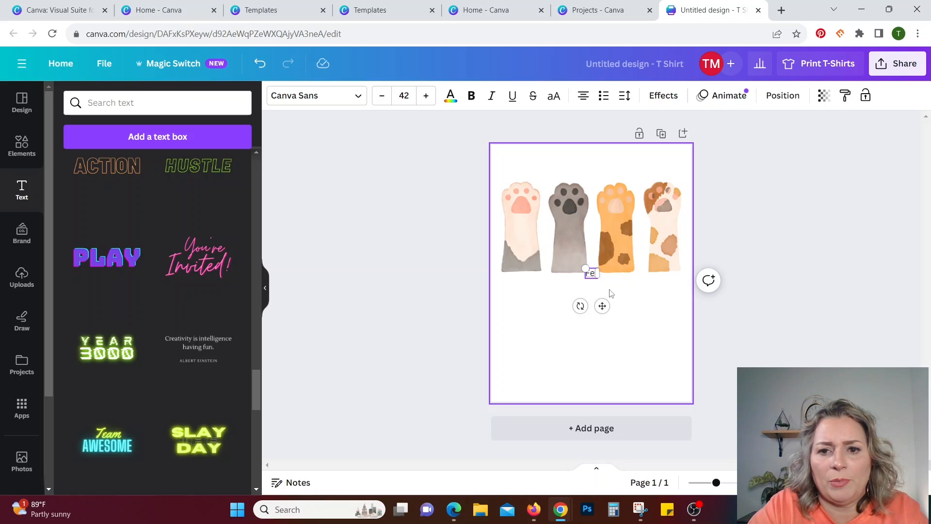
type("lix")
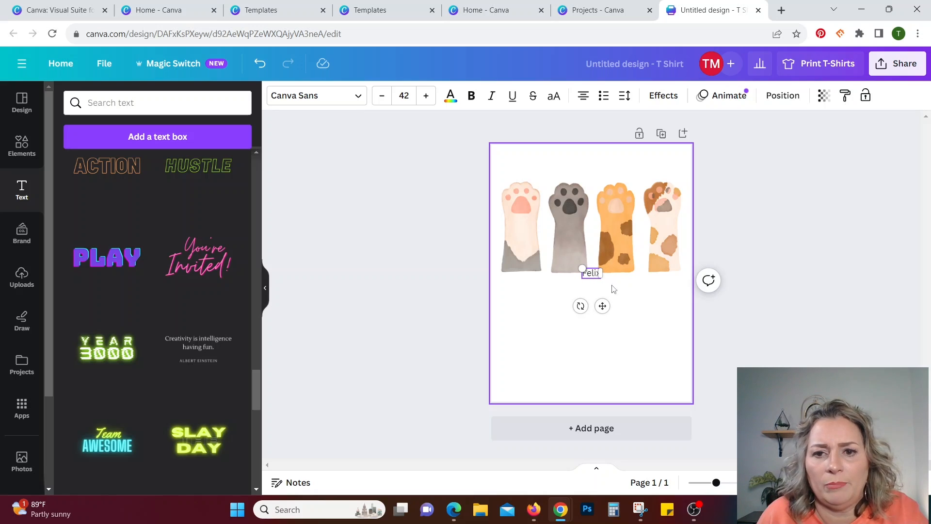
left_click(393, 95)
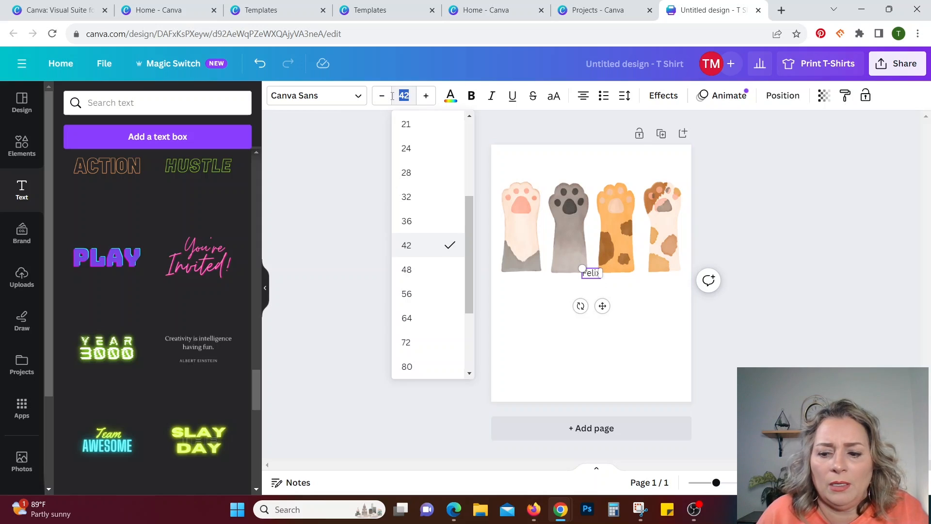
type("100")
key("Return")
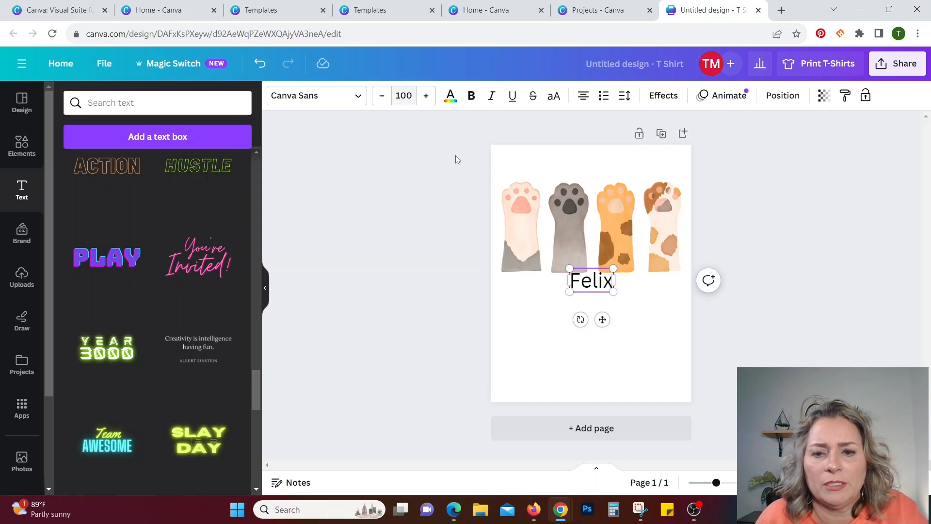
Enlarge the Felix text to about size 129 and change its font to Eyesome Script.
left_click_drag(613, 292, 630, 298)
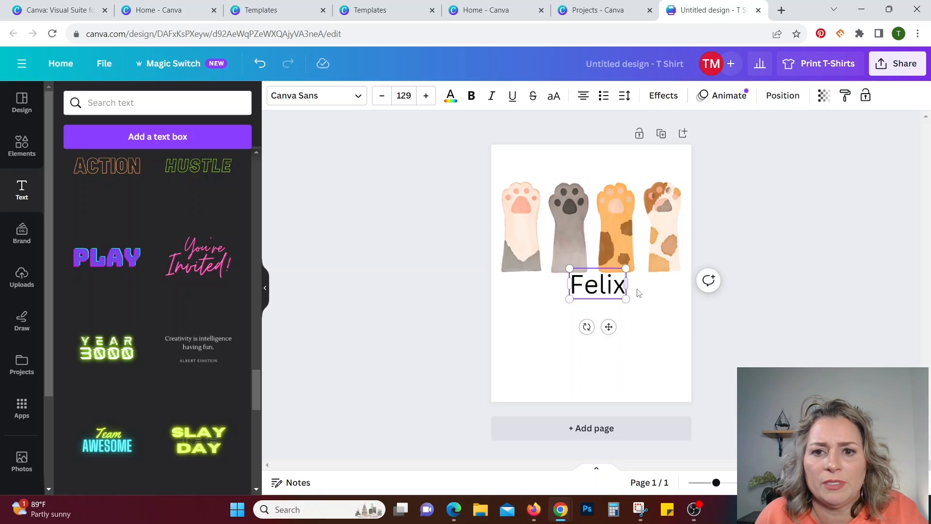
left_click(358, 99)
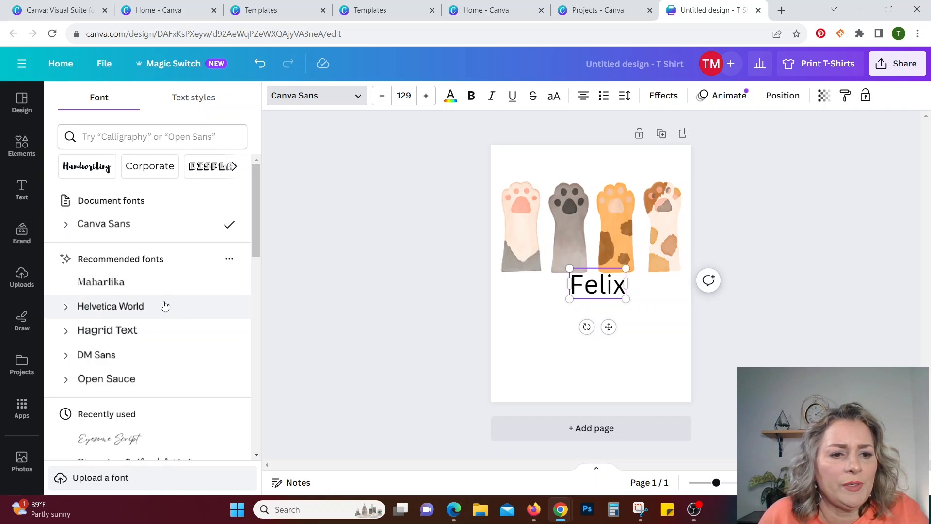
left_click(134, 445)
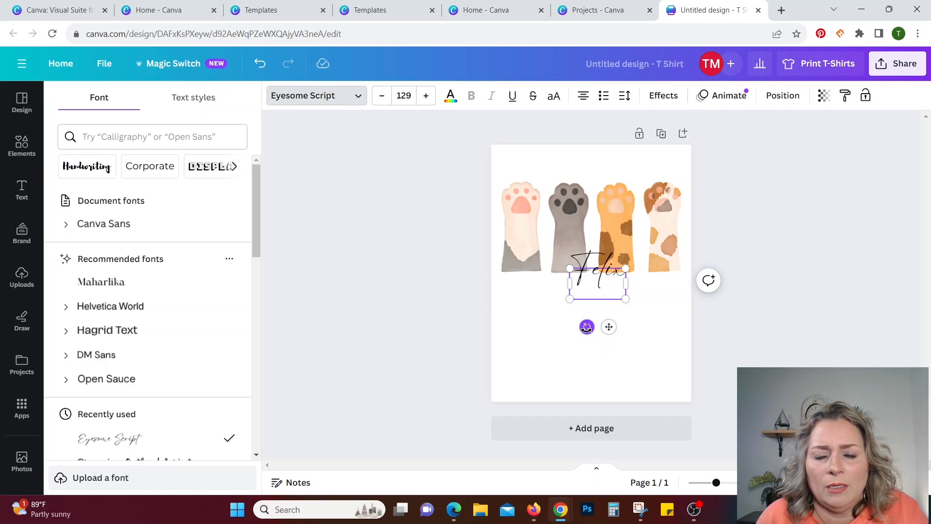
Rotate the Felix text to read vertically downward, place it below the cream paw, and enlarge it to about size 179.
left_click_drag(587, 327, 463, 311)
left_click_drag(527, 329, 538, 350)
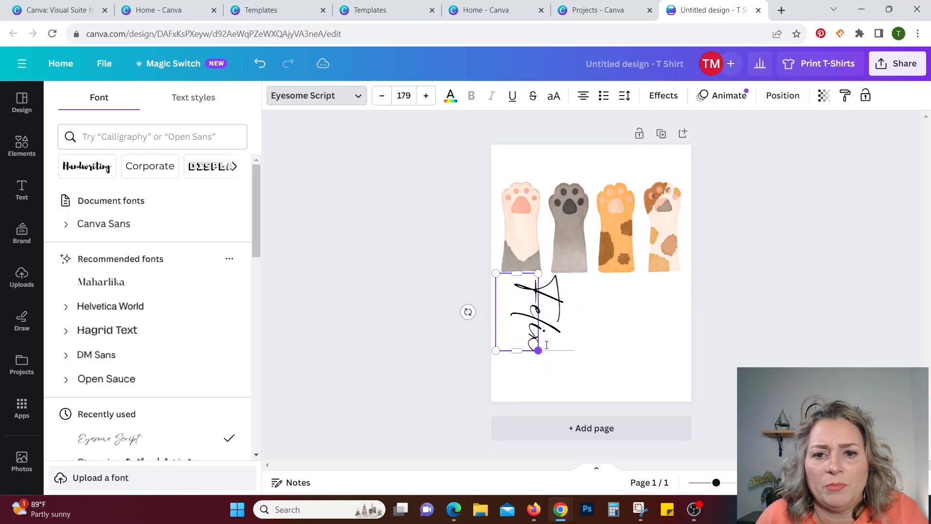
left_click(632, 347)
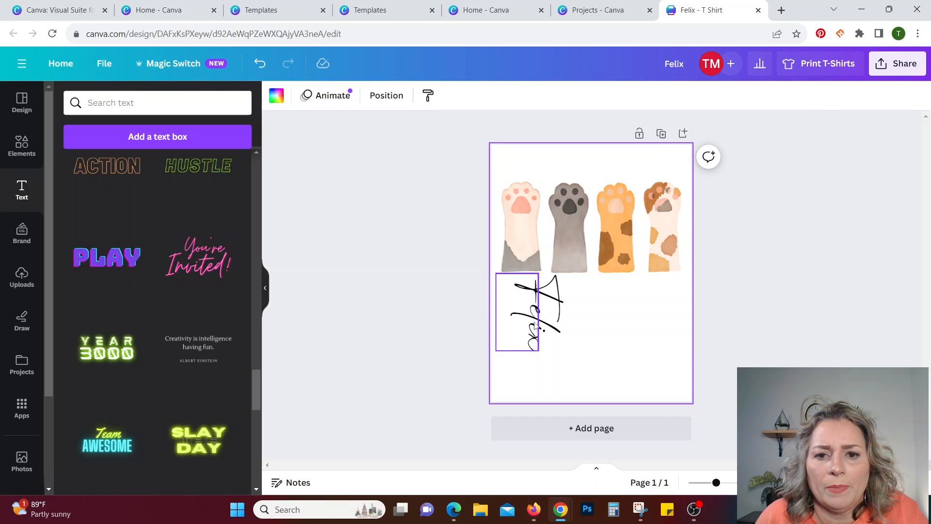
Reduce the vertical Felix text to about size 150 and center it directly beneath the cream paw.
left_click_drag(534, 326, 521, 319)
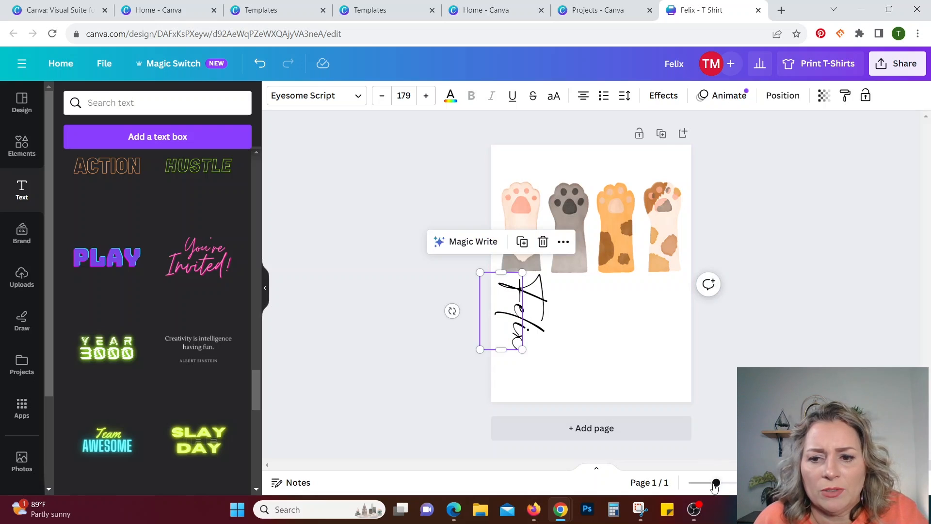
left_click_drag(716, 484, 732, 482)
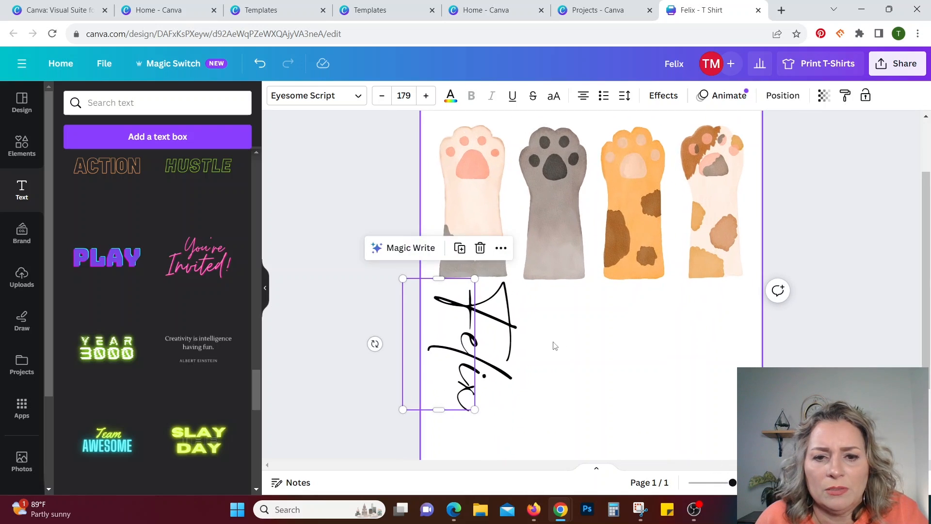
left_click_drag(403, 409, 416, 388)
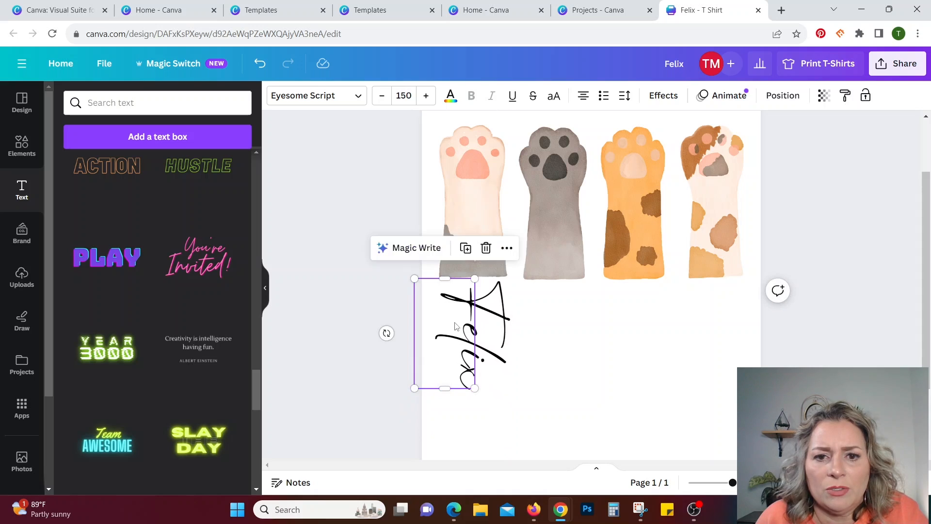
left_click_drag(458, 344, 460, 343)
left_click(565, 378)
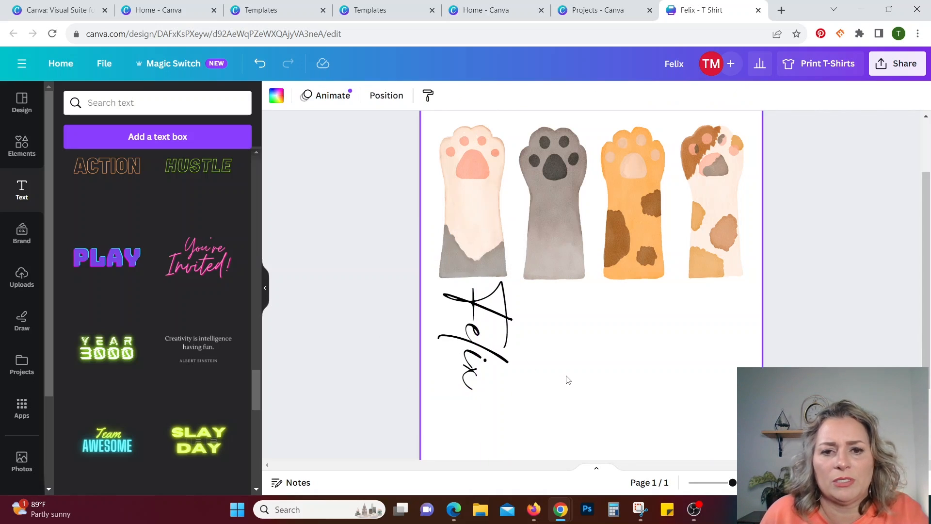
Duplicate the vertical Felix text three times and place the copies beneath the gray, orange and calico paws.
left_click(500, 317)
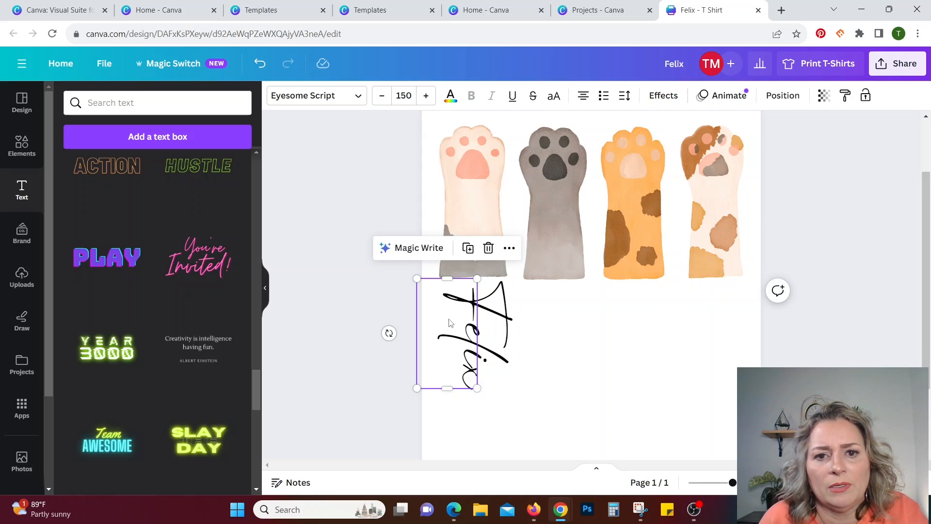
left_click(468, 248)
left_click_drag(483, 344, 572, 339)
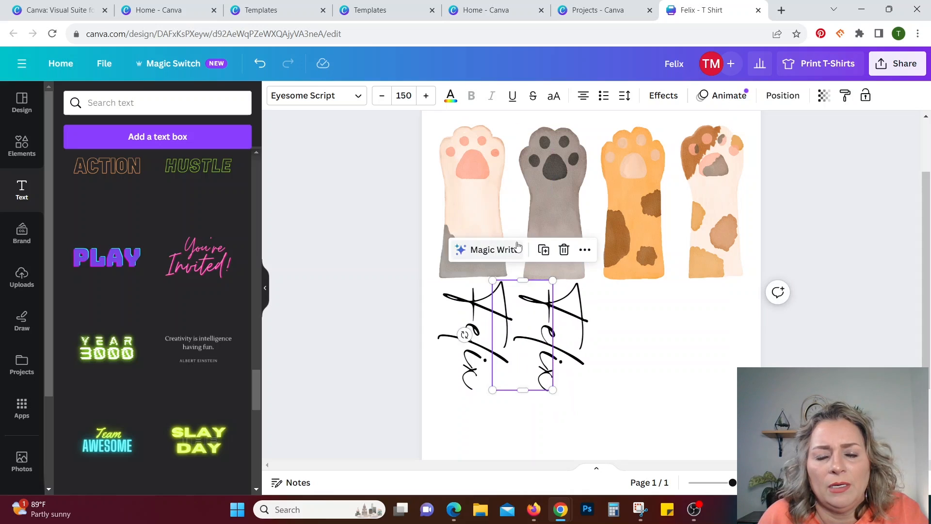
left_click(542, 250)
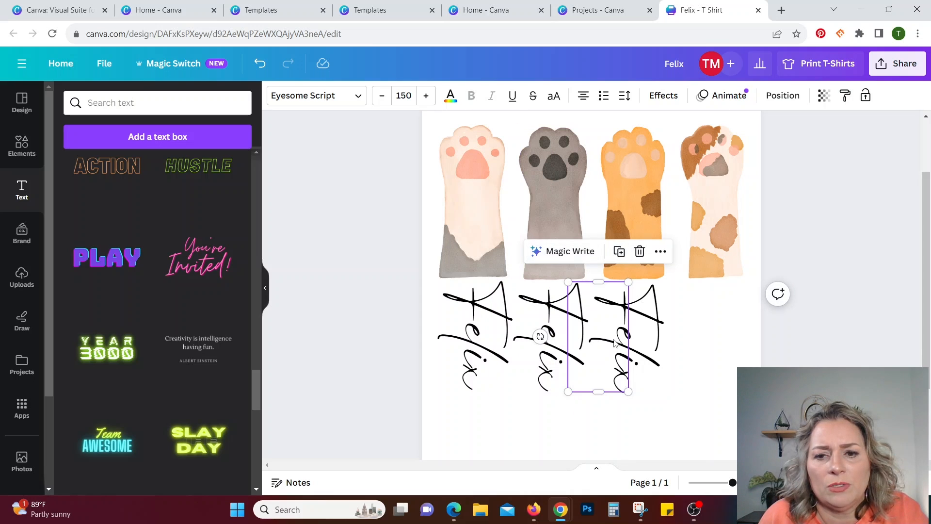
left_click_drag(616, 344, 624, 341)
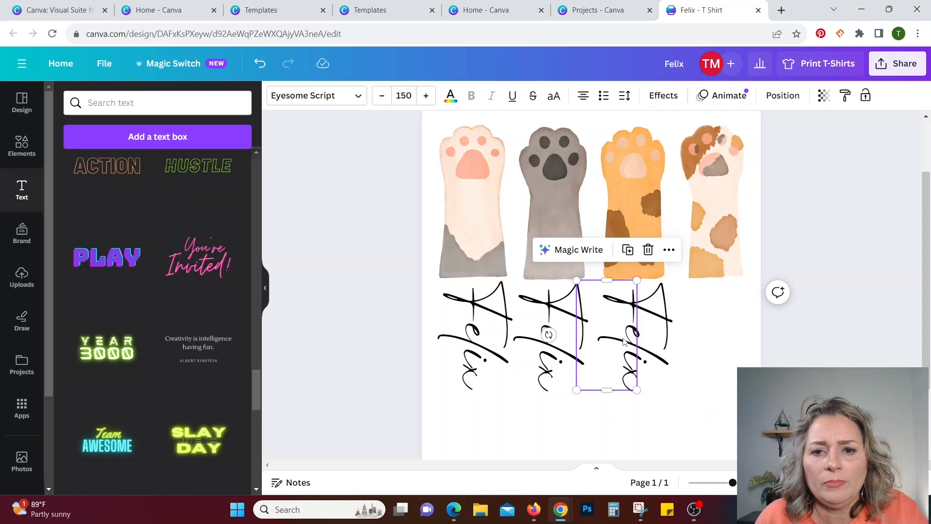
left_click(627, 250)
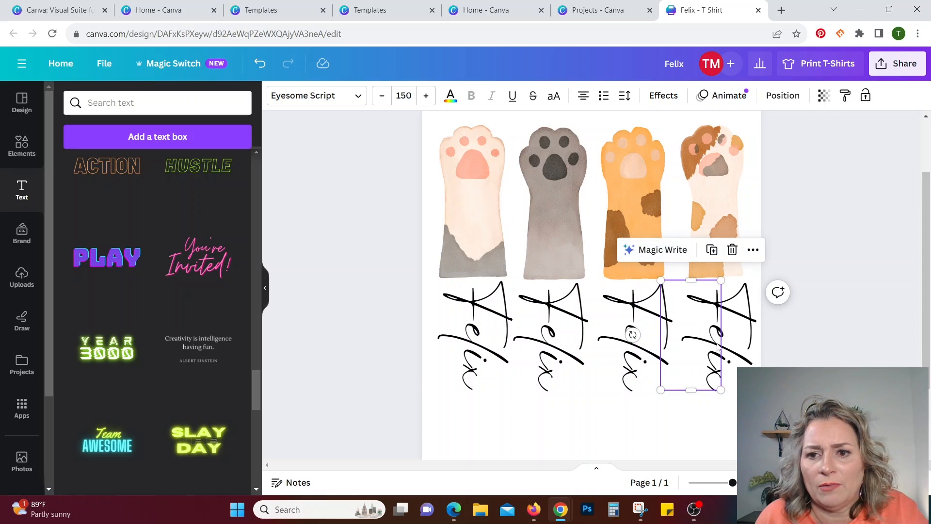
Replace the name beneath the gray paw with "Sami" and lengthen its text box to fit.
left_click(571, 326)
double_click(571, 326)
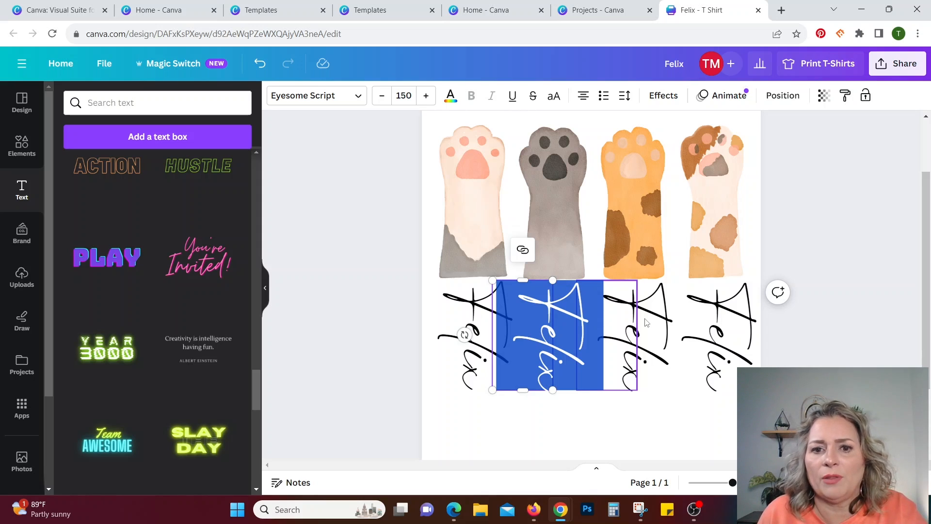
type("Sam")
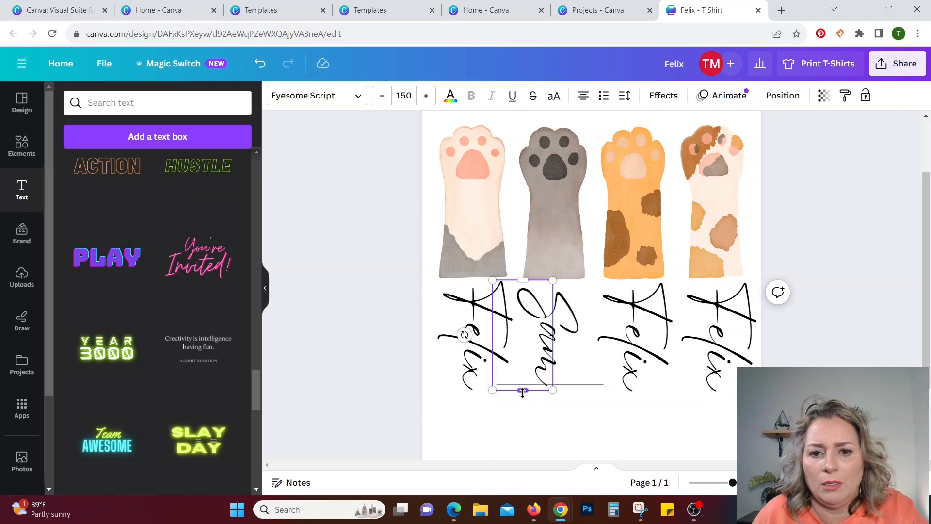
left_click_drag(522, 391, 522, 414)
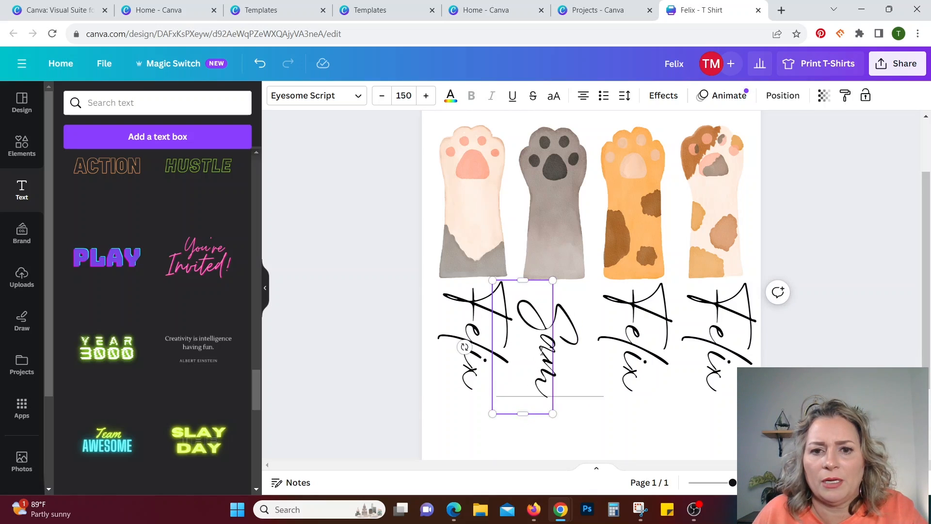
type("i")
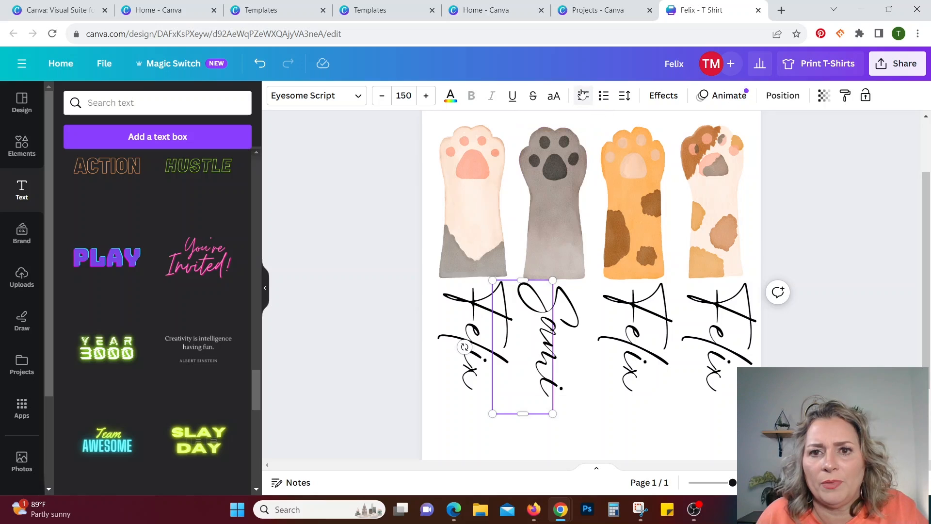
Left-align the three remaining Felix texts so the names start at the base of the paws.
left_click(474, 320)
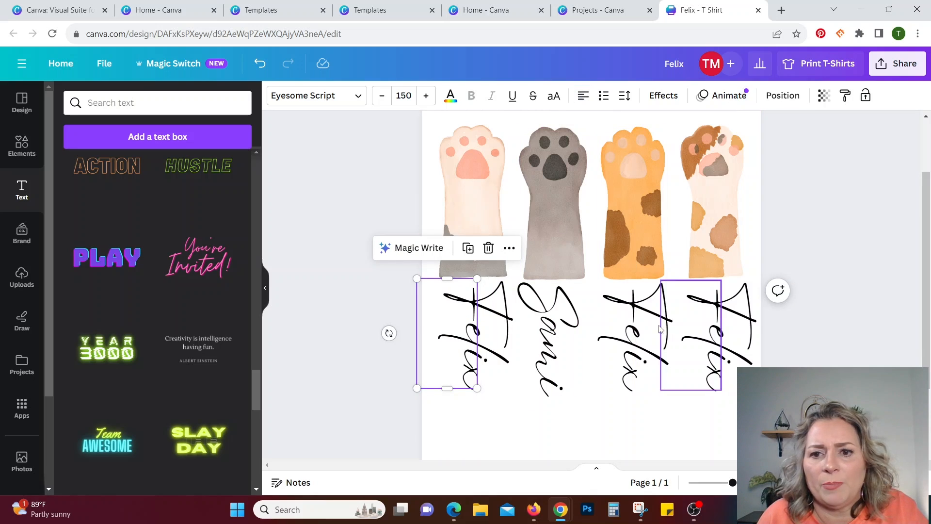
left_click(619, 318)
left_click(582, 95)
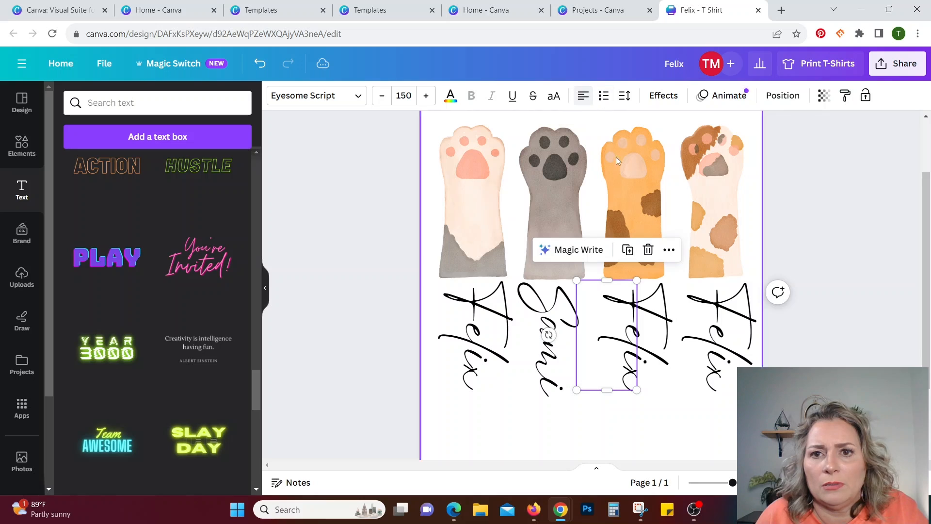
left_click(740, 319)
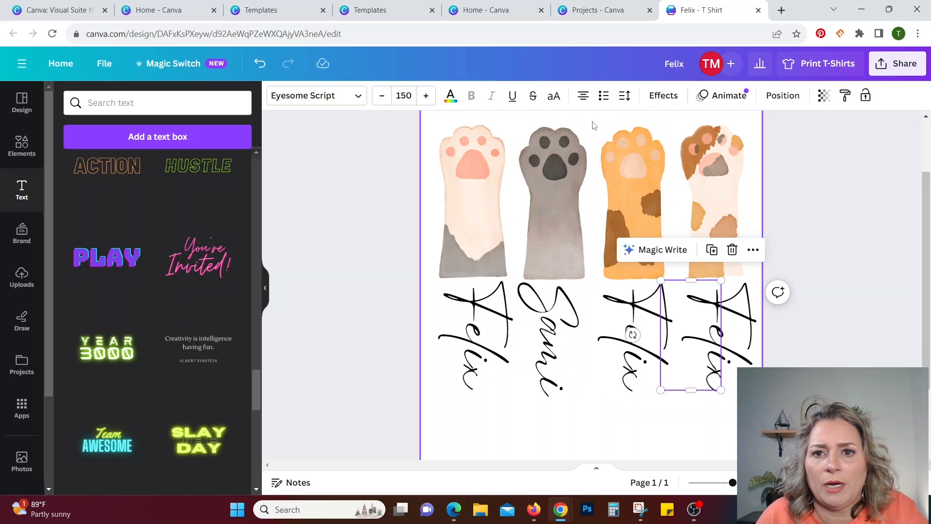
left_click(584, 95)
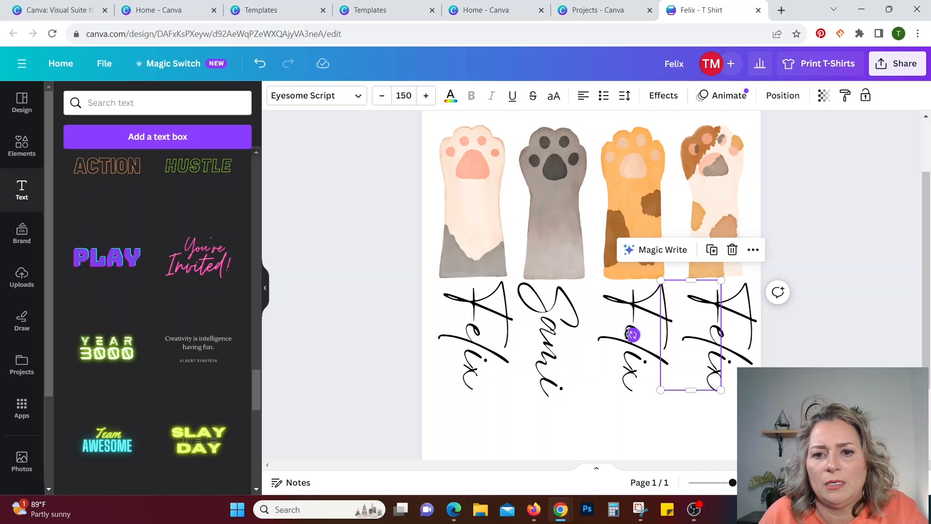
Replace the name beneath the orange paw with "Halo".
left_click(654, 362)
double_click(654, 359)
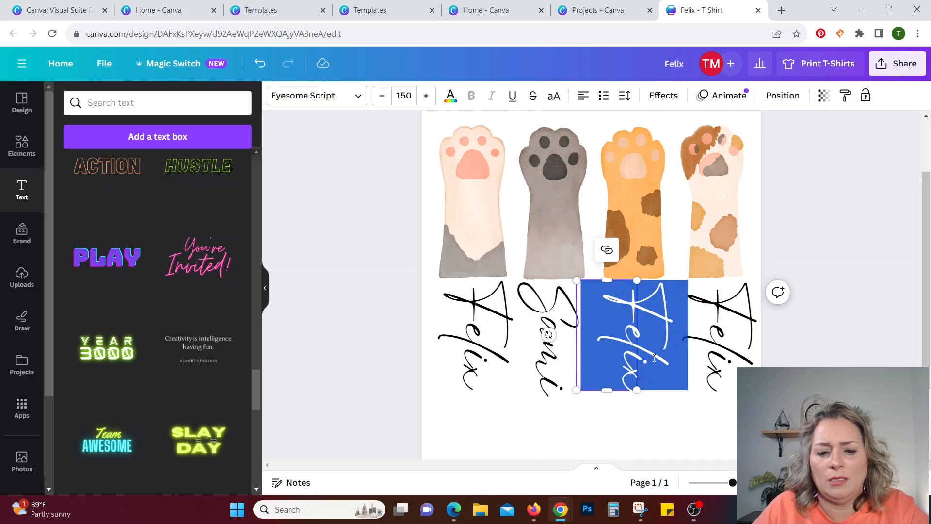
type("Halo")
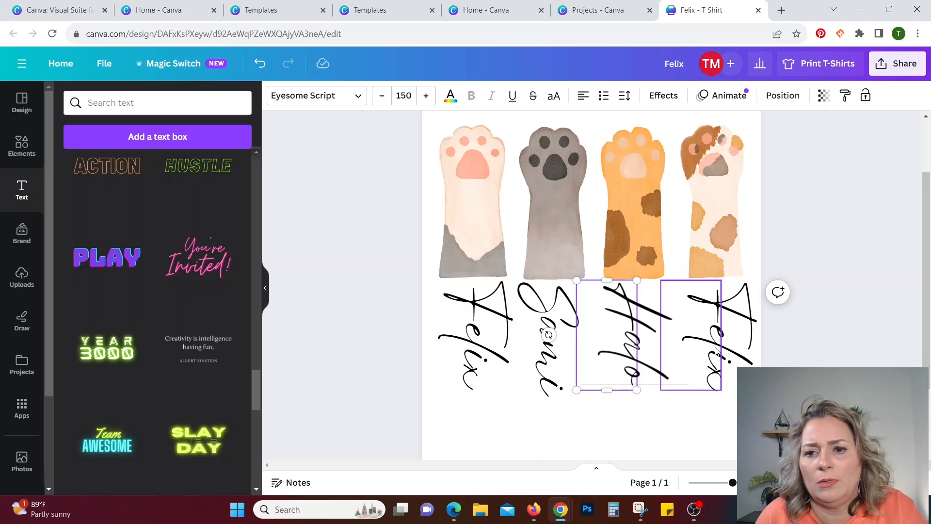
Replace the name beneath the calico paw with "Chief" and shift it slightly left to sit under the paw.
left_click(722, 349)
double_click(723, 349)
type("Chi")
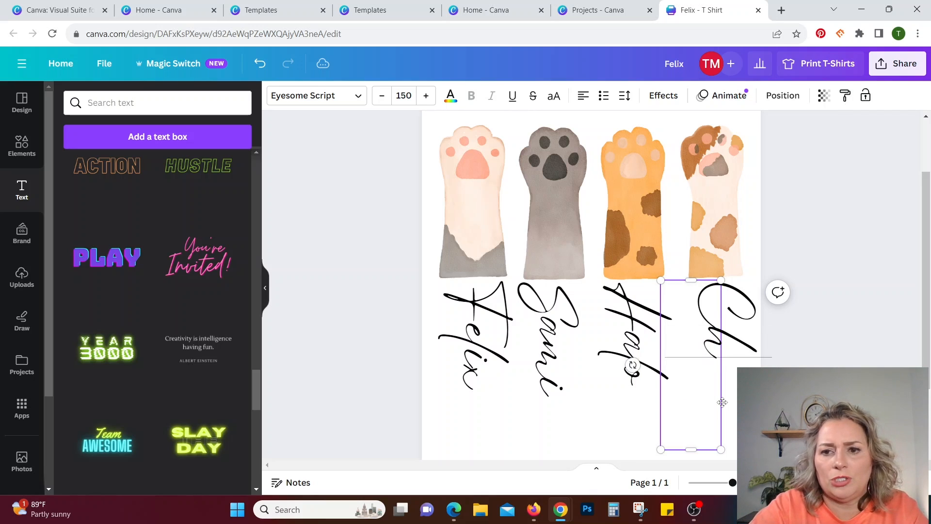
type("ef")
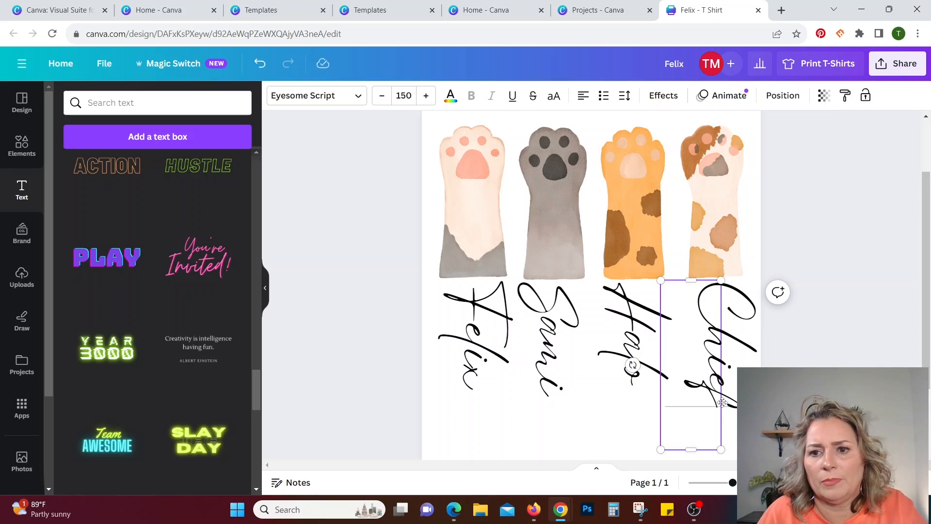
key("Escape")
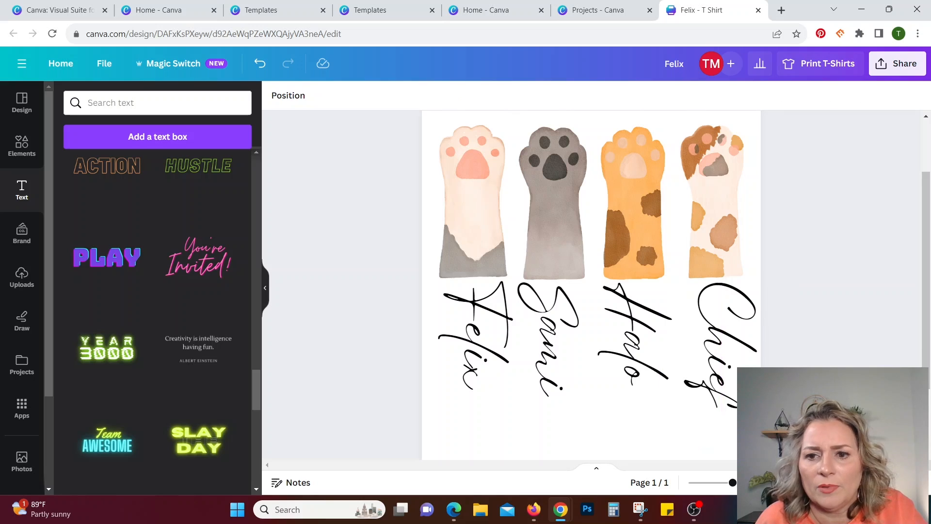
left_click_drag(716, 354, 711, 350)
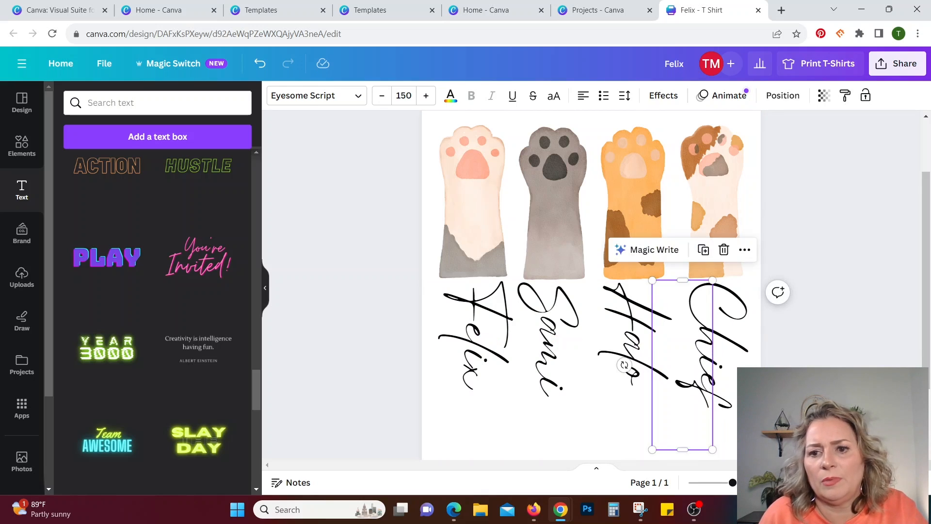
left_click(657, 455)
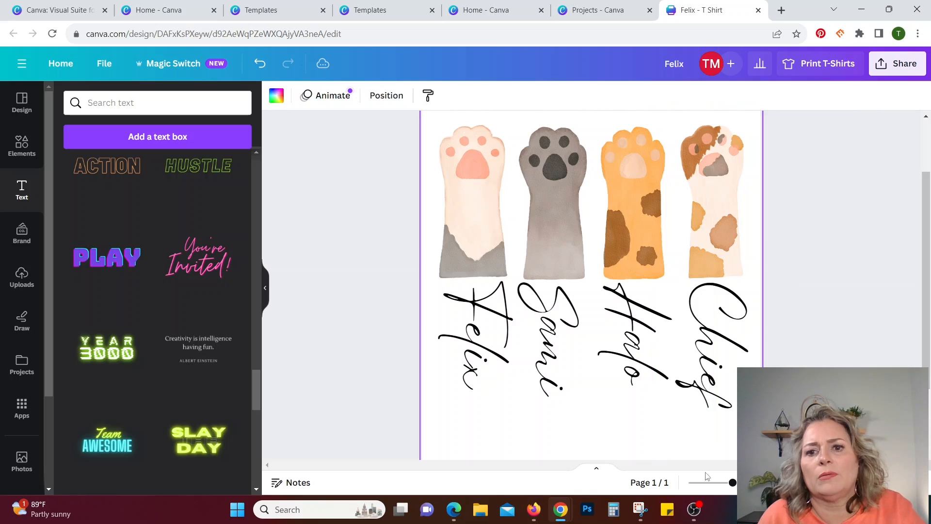
Shrink the Halo text slightly and shift the Sami text right to center it beneath the gray paw.
left_click_drag(732, 485, 715, 483)
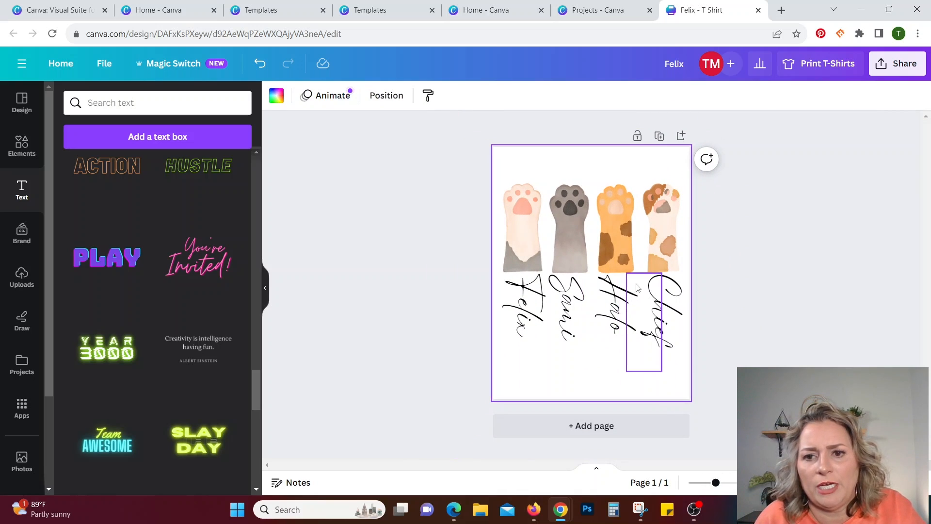
left_click(618, 332)
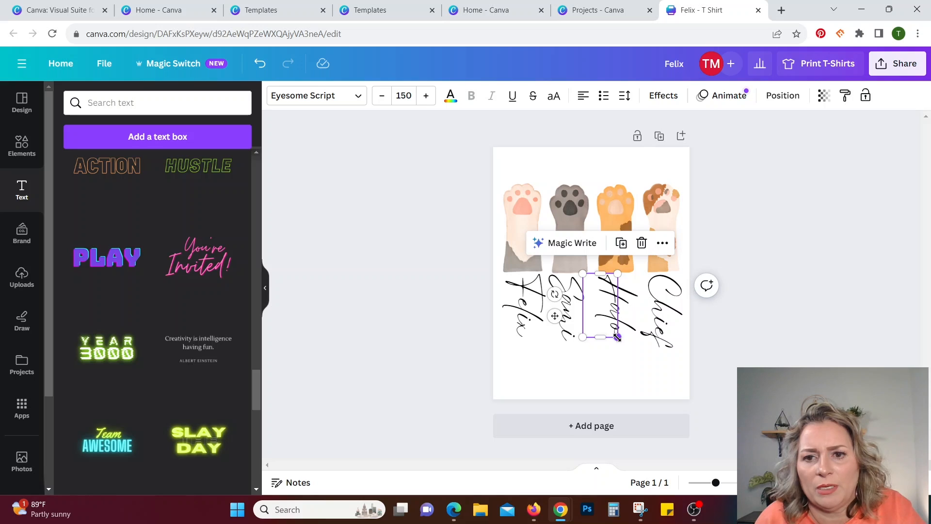
left_click_drag(617, 337, 616, 335)
left_click(652, 384)
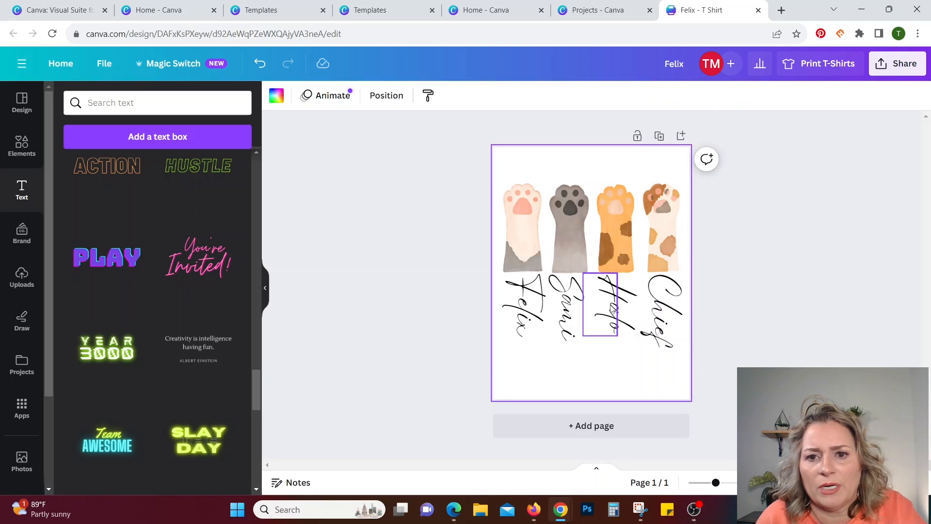
left_click(563, 338)
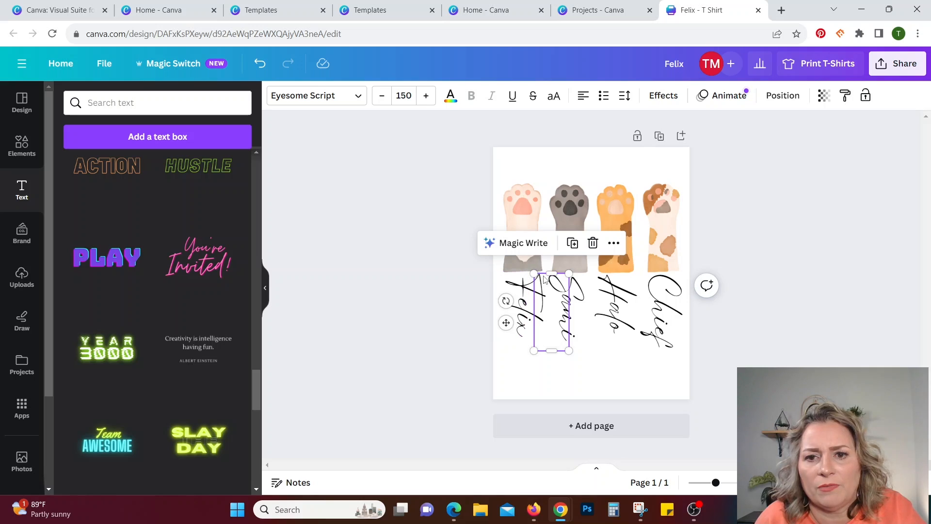
left_click_drag(550, 301, 555, 301)
left_click(597, 379)
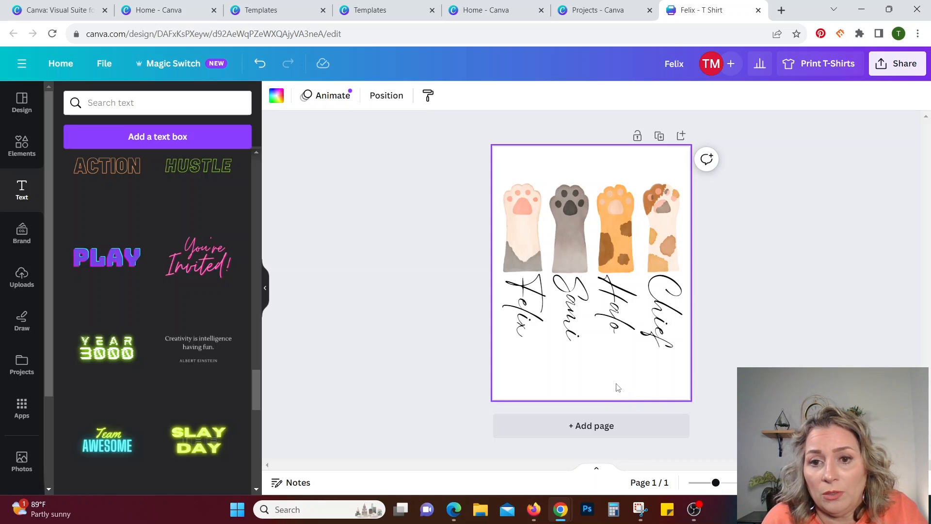
Color the page background light peach using a photo color taken from the orange paw.
left_click(276, 95)
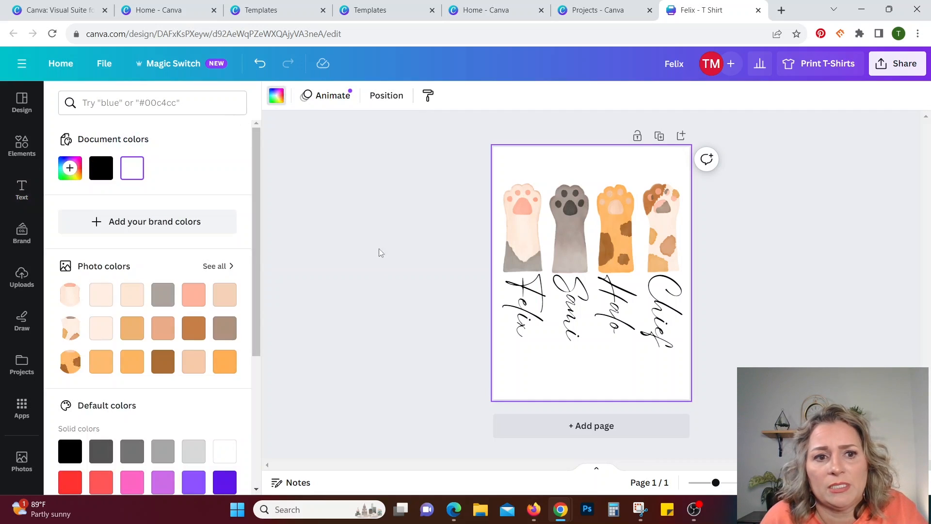
left_click(226, 296)
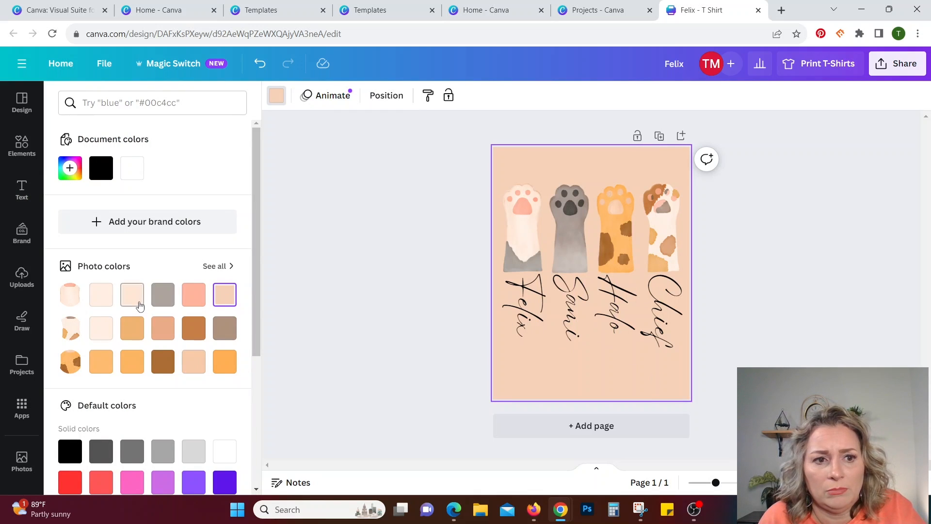
scroll(194, 444, "down", 4)
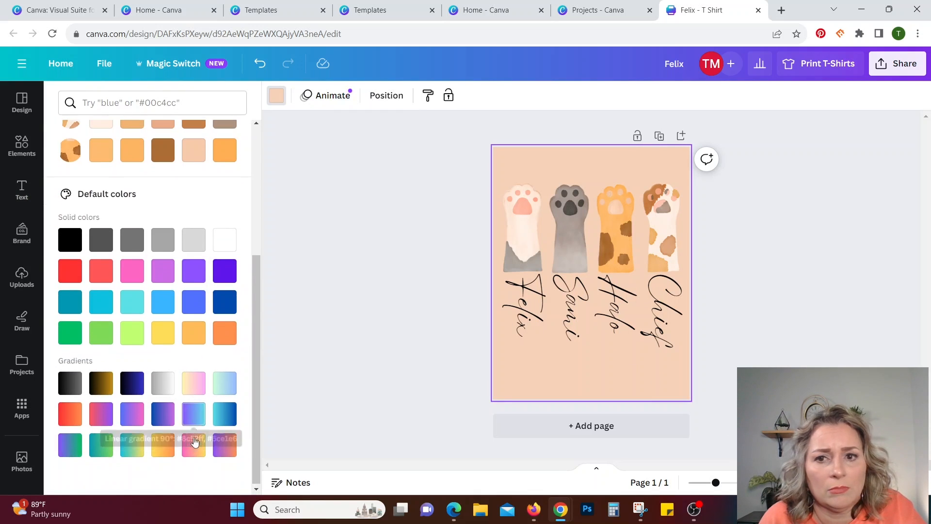
scroll(244, 259, "up", 4)
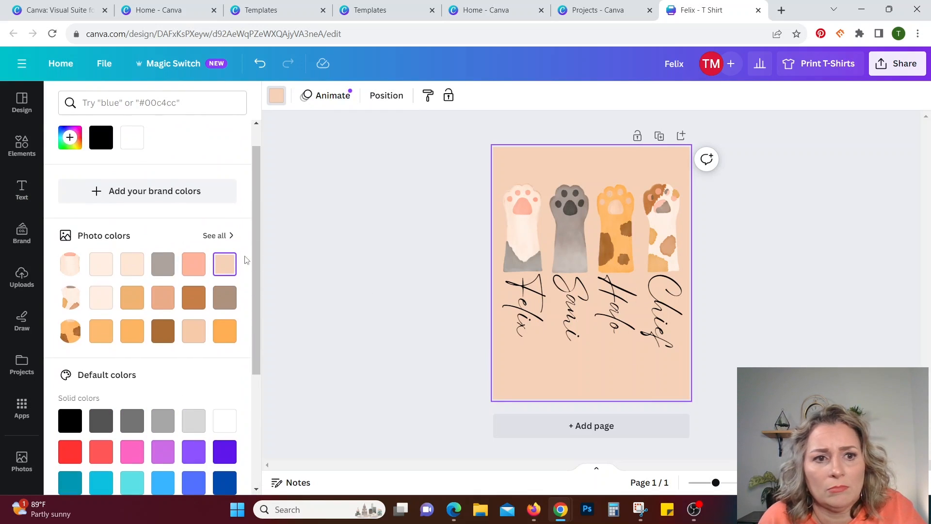
left_click(189, 334)
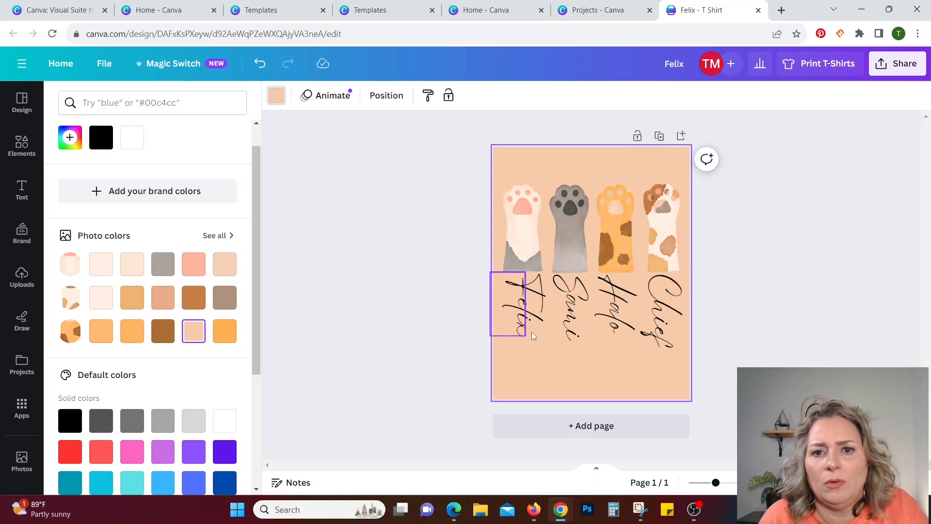
Try a Drop shadow on the calico paw photo, then give it a Glow shadow with intensity 50 instead.
left_click(670, 232)
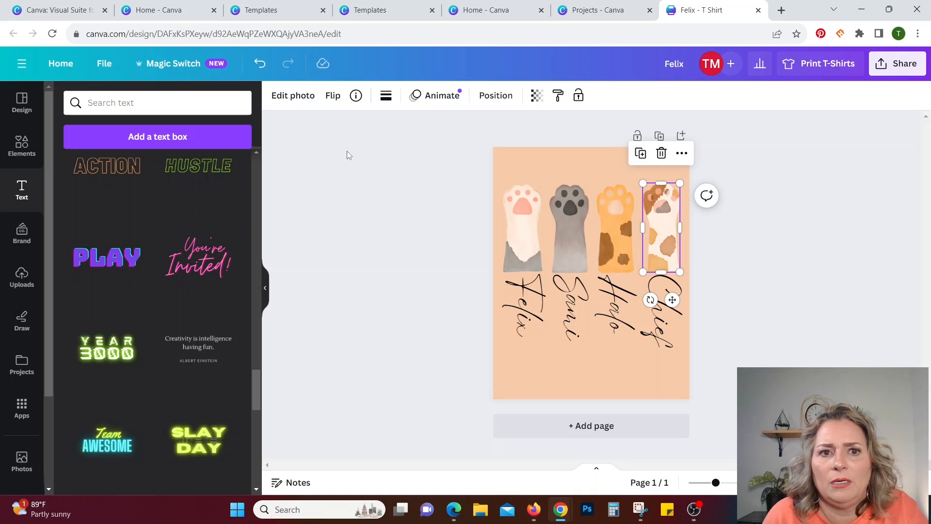
left_click(300, 96)
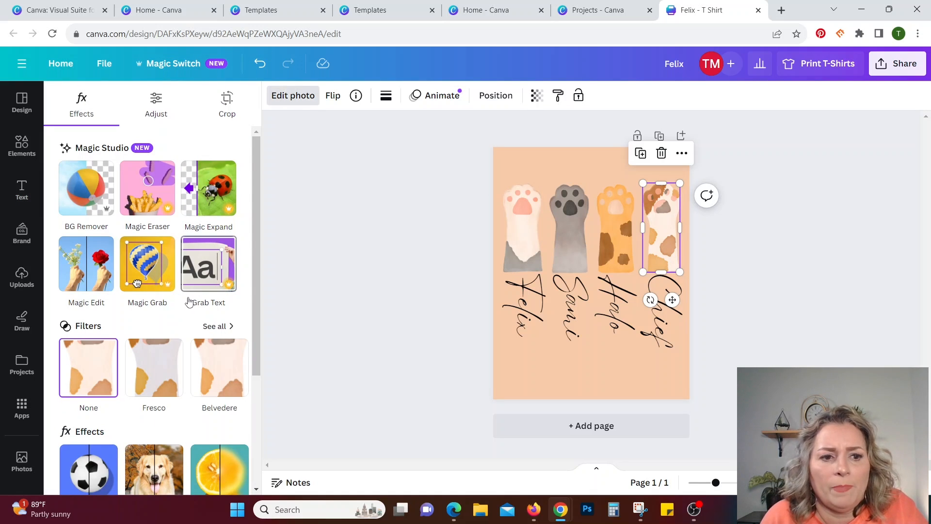
scroll(85, 339, "down", 2)
scroll(82, 264, "up", 1)
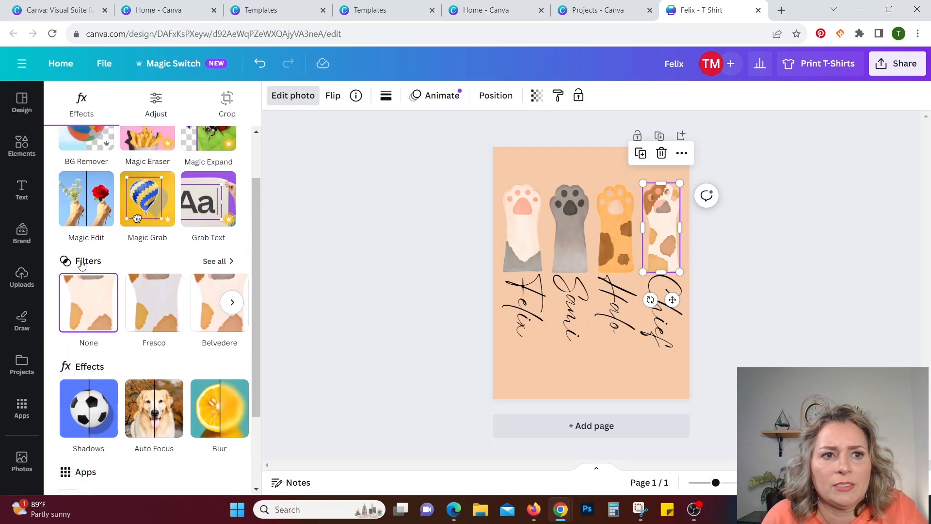
scroll(82, 265, "up", 1)
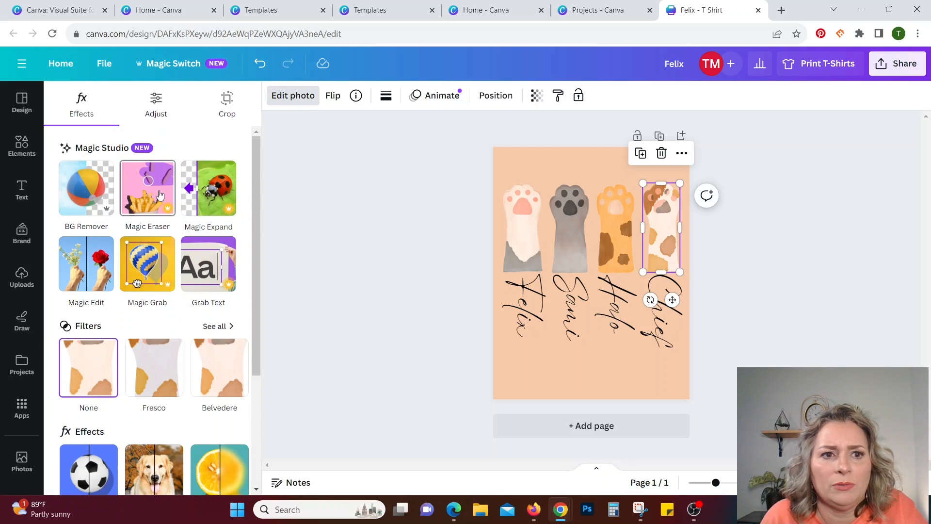
scroll(178, 293, "down", 2)
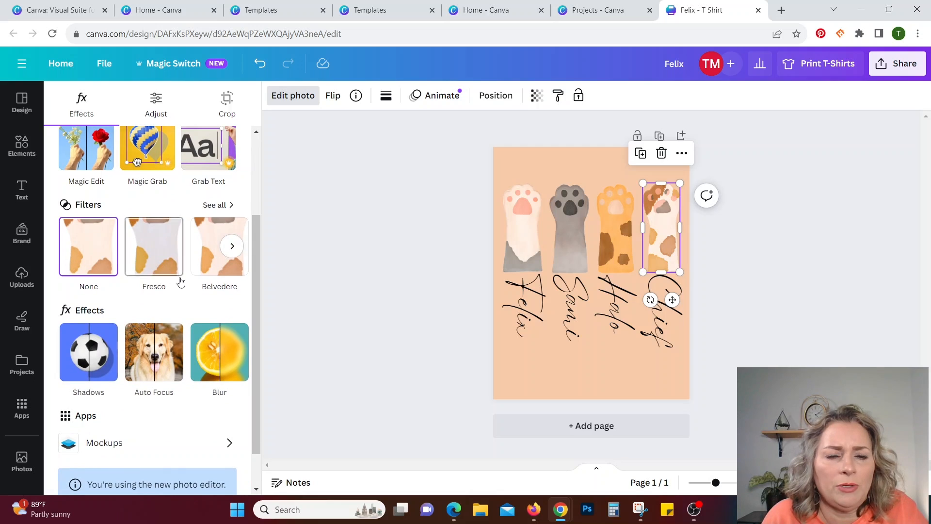
scroll(180, 281, "up", 2)
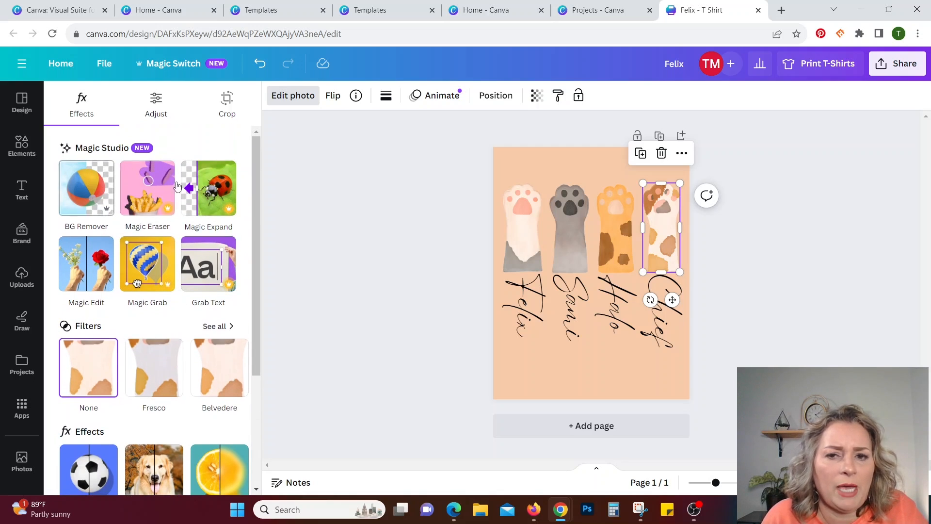
scroll(97, 342, "down", 2)
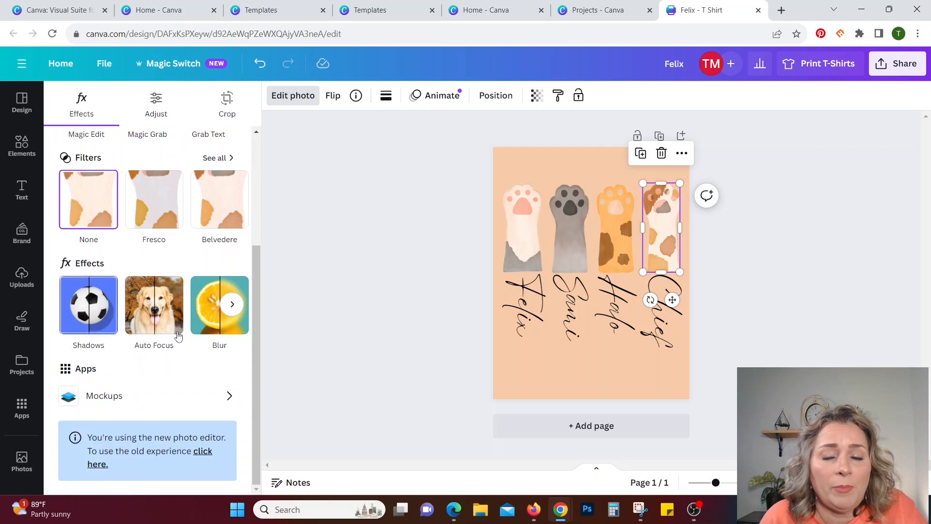
left_click(90, 311)
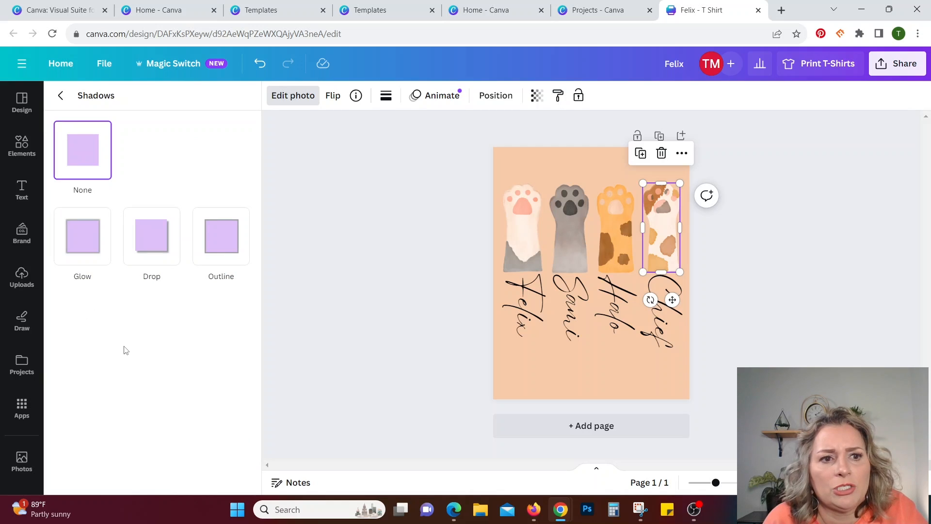
left_click(147, 240)
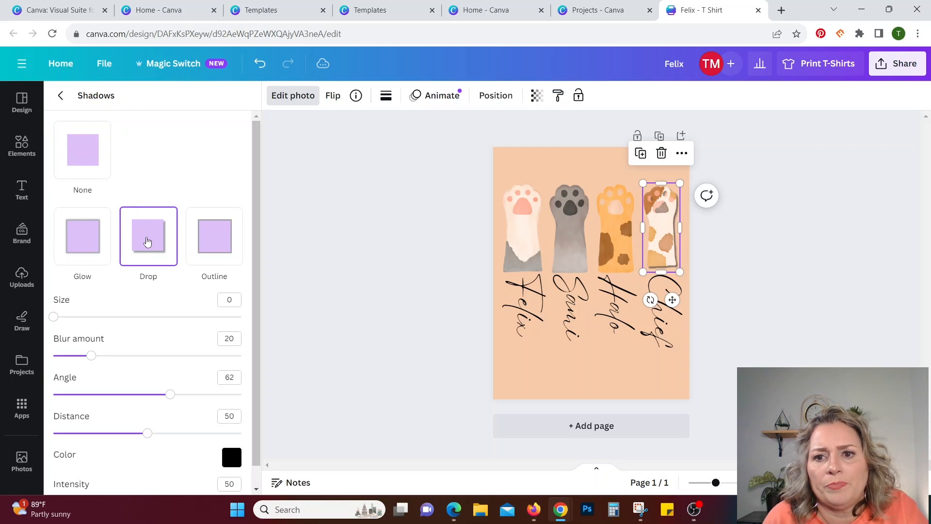
left_click(80, 247)
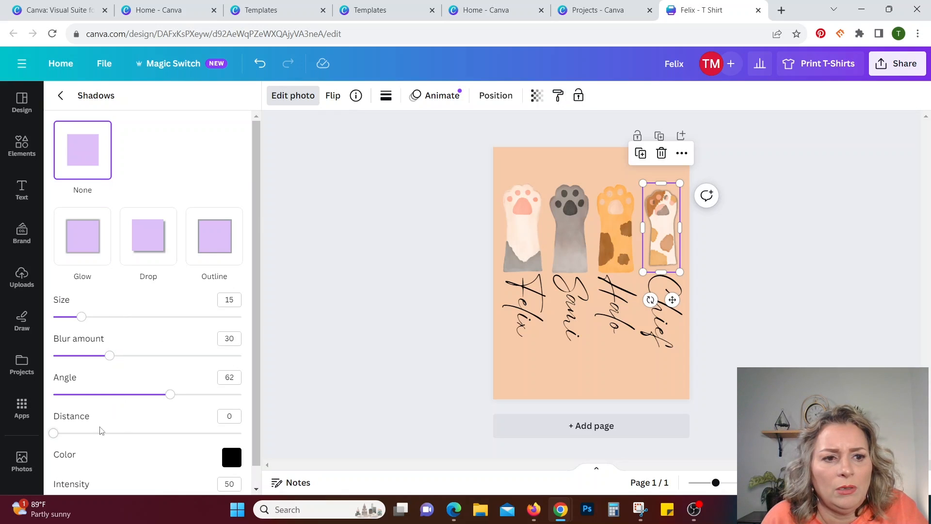
scroll(152, 478, "down", 1)
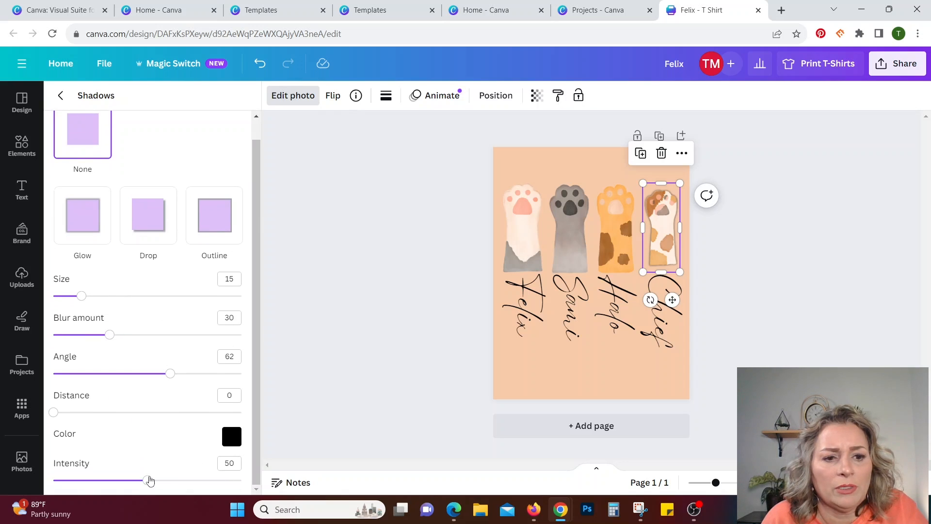
mouse_move(147, 483)
left_mouse_down()
mouse_move(177, 481)
mouse_move(148, 488)
left_mouse_up()
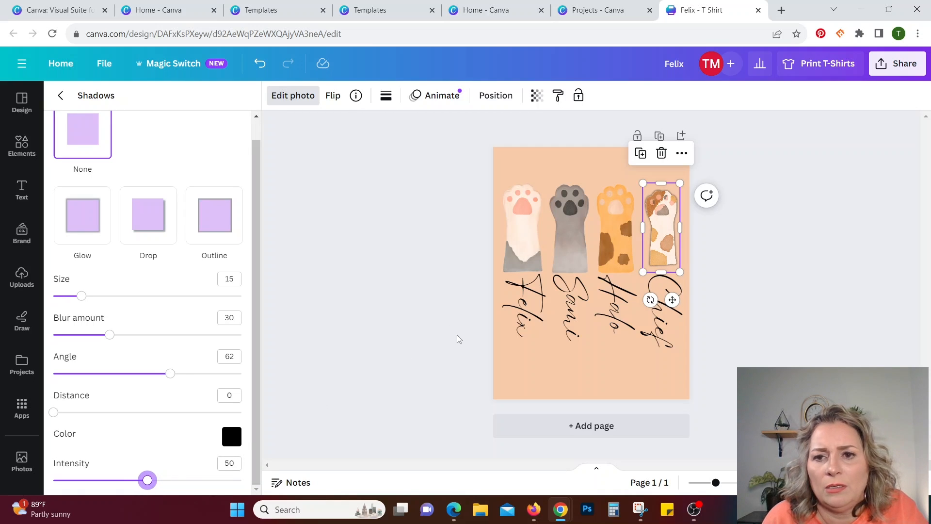
Apply the Glow shadow effect to the orange paw, the gray paw and the white paw with pink pads.
left_click(624, 240)
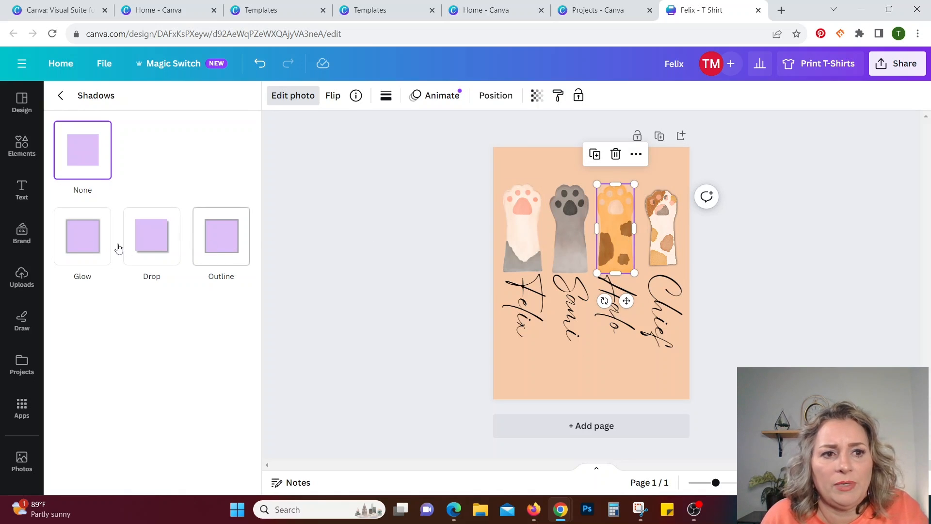
left_click(97, 240)
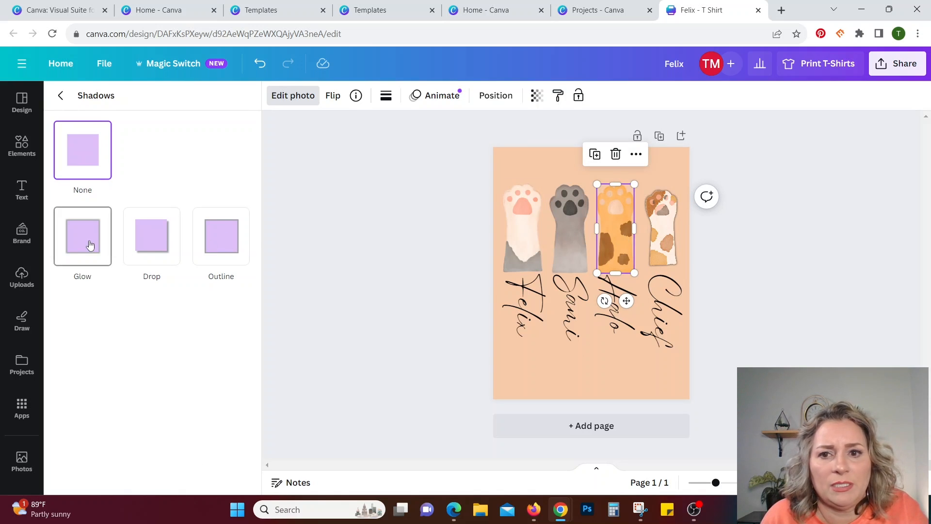
left_click(561, 228)
left_click(71, 249)
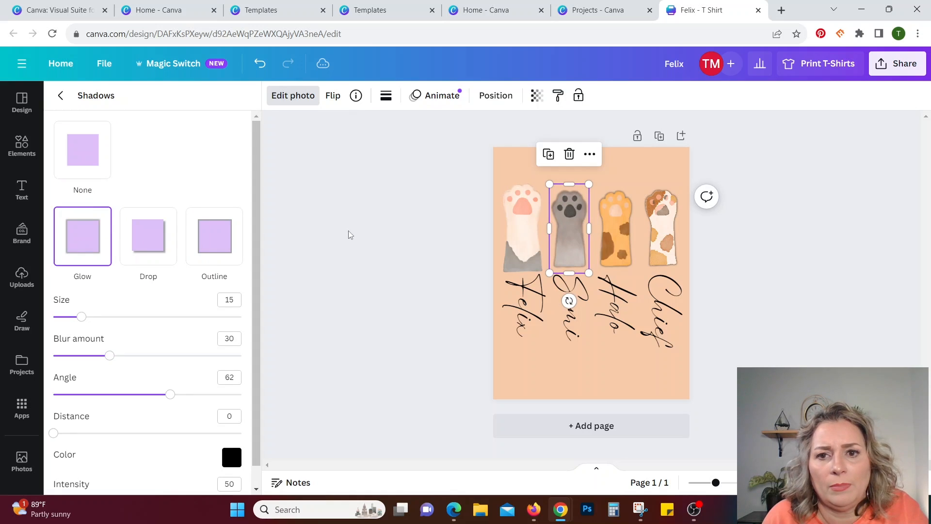
left_click(508, 238)
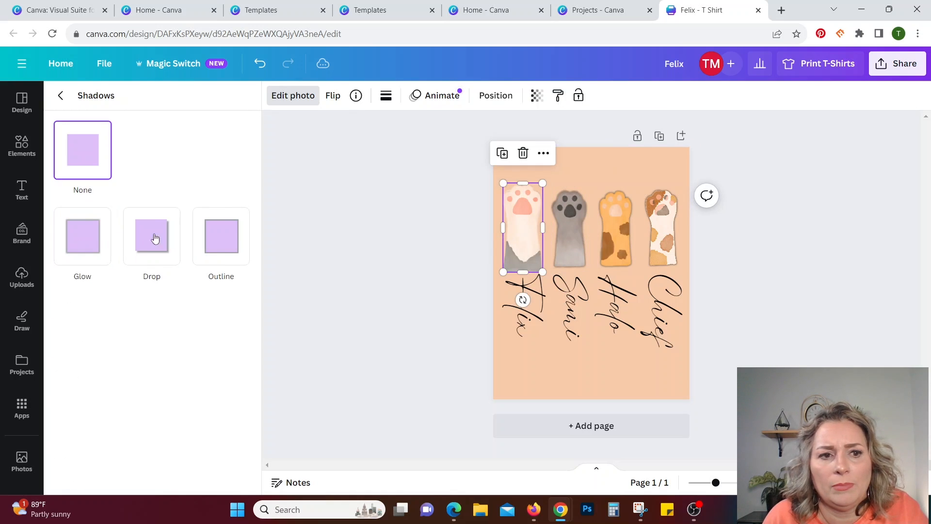
left_click(86, 242)
Remove the peach background color from the page.
left_click(602, 362)
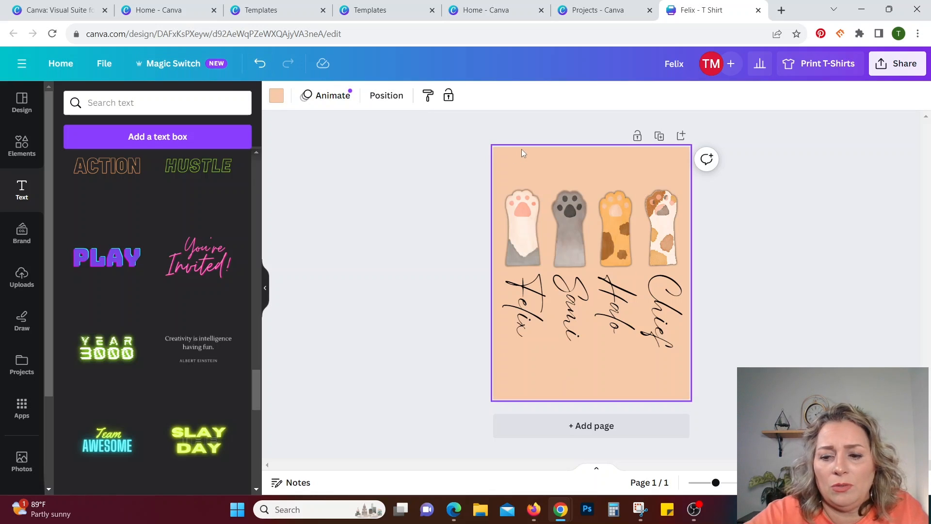
key("Delete")
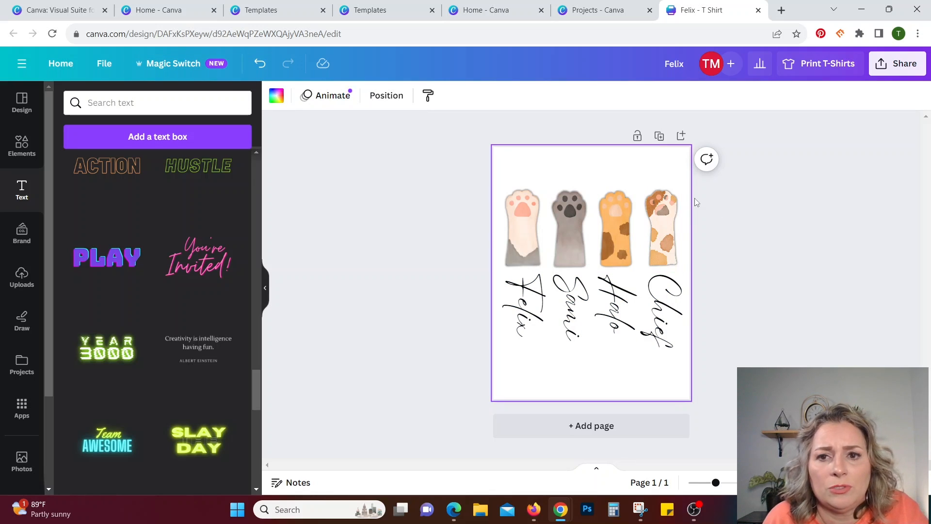
Set up a PNG download with a transparent background, then close the download options without exporting.
left_click(892, 68)
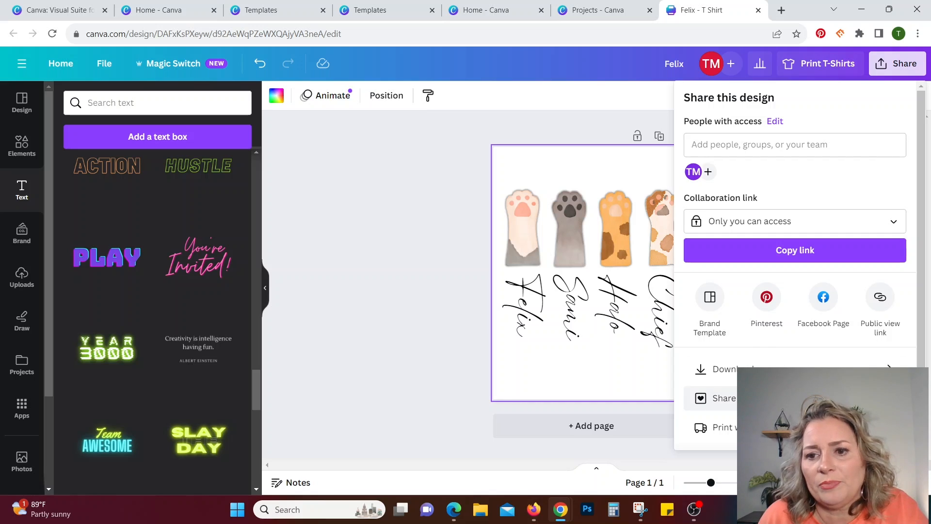
left_click(776, 370)
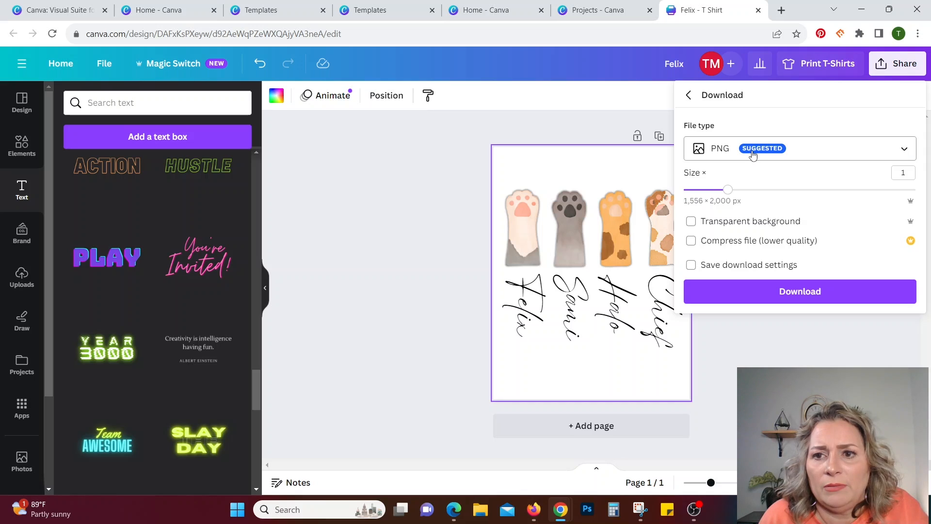
left_click(746, 227)
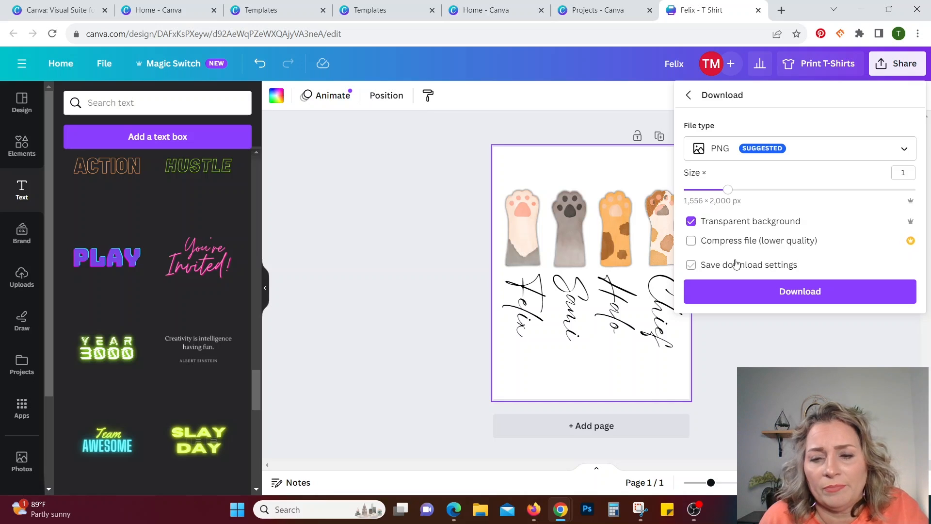
left_click(769, 361)
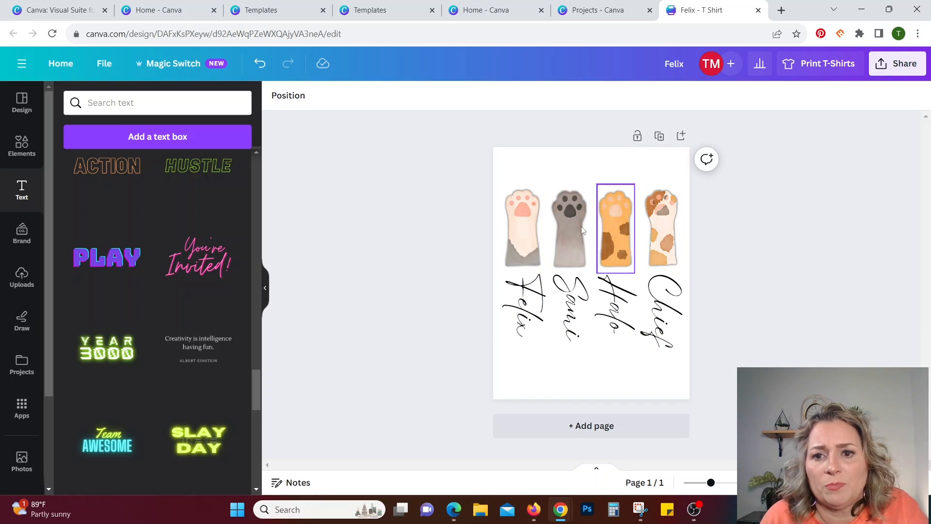